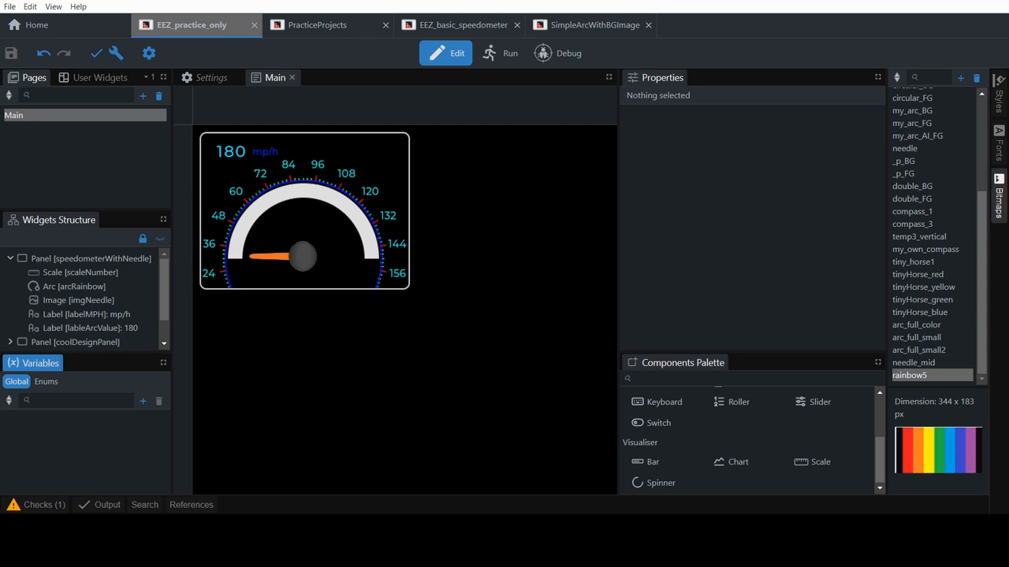
Create an LVGL project named EEZ_yt_simple_speedometer_with_pointer, using LVGL version 9.0
click(47, 26)
click(307, 76)
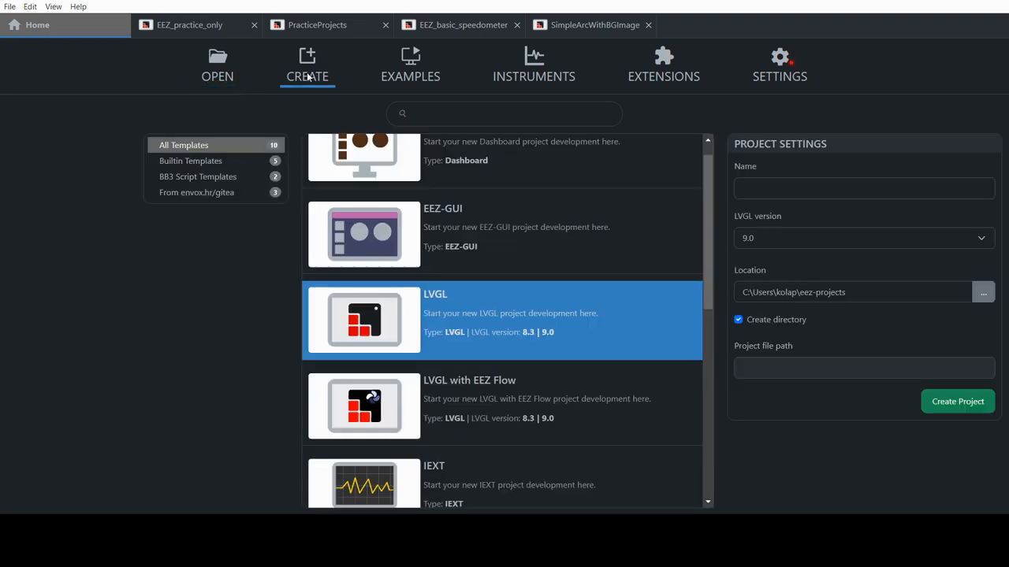
click(760, 187)
text(EEZ_)
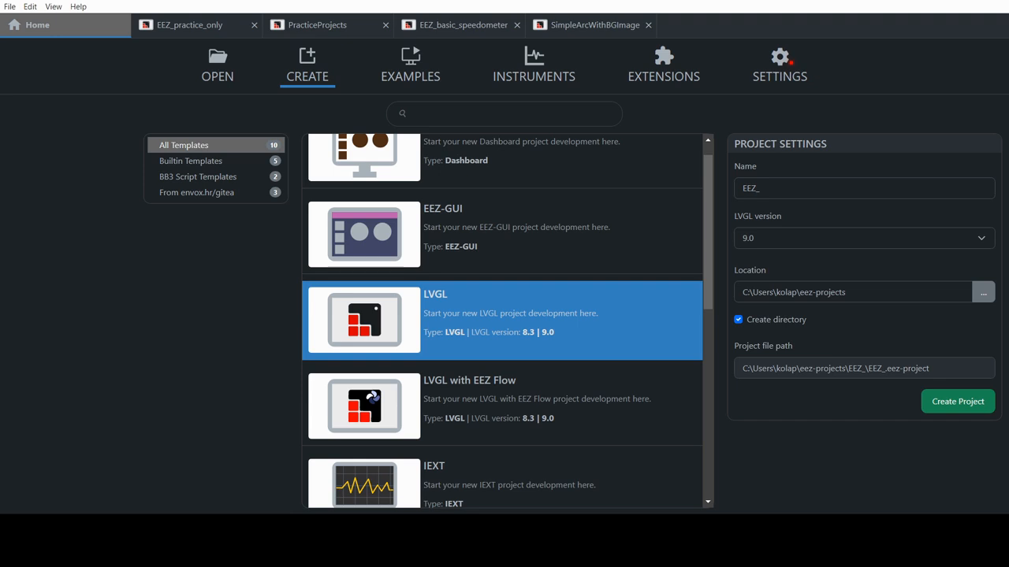
drag(761, 189, 731, 192)
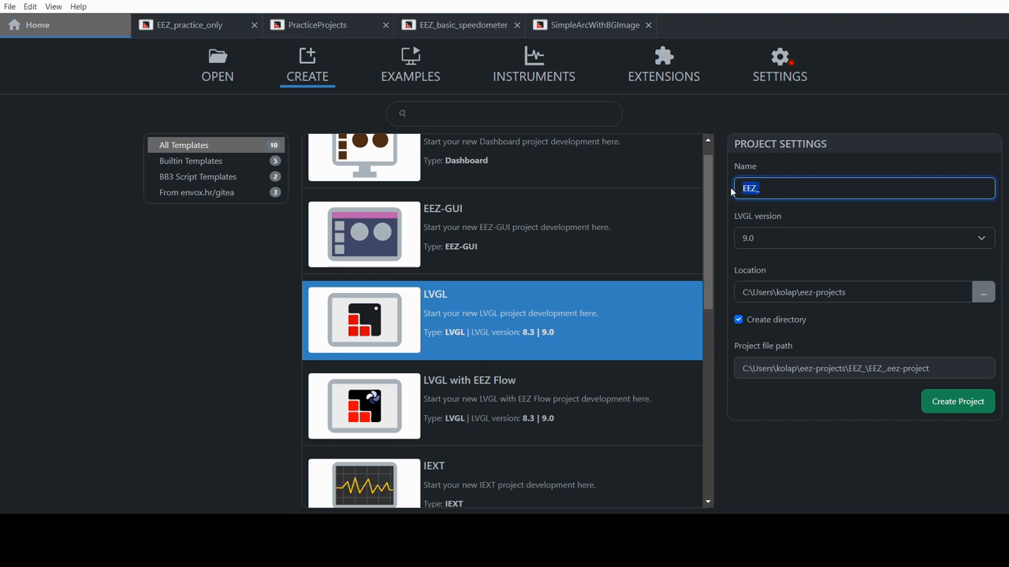
text(EEZ_yt_simple_speedometer_with_pointer)
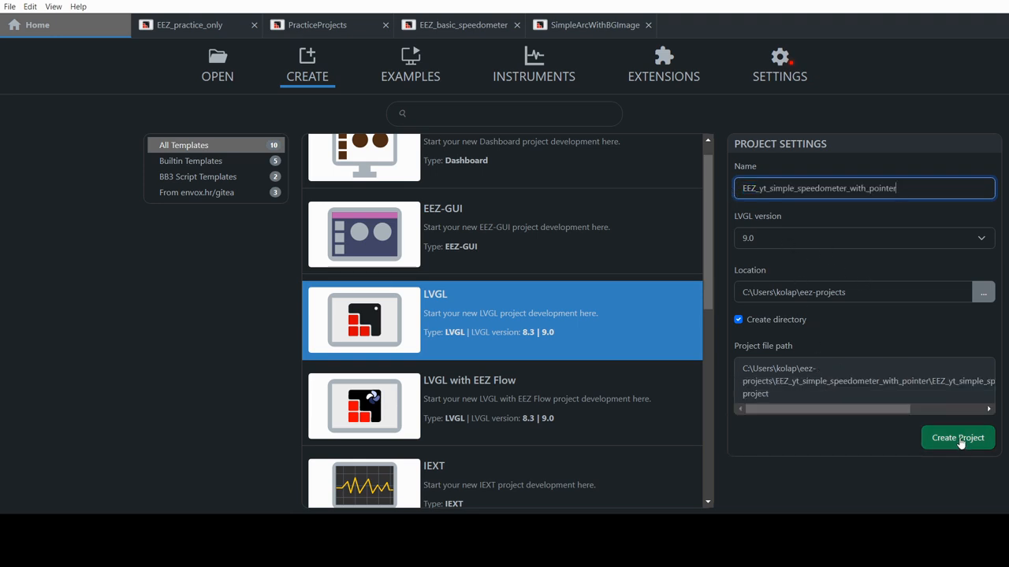
click(775, 238)
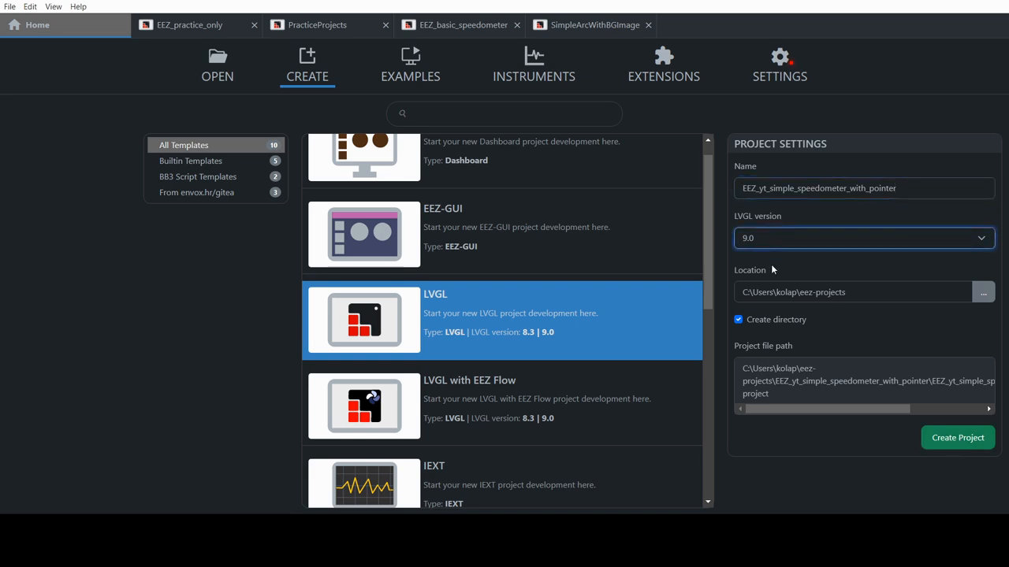
click(952, 441)
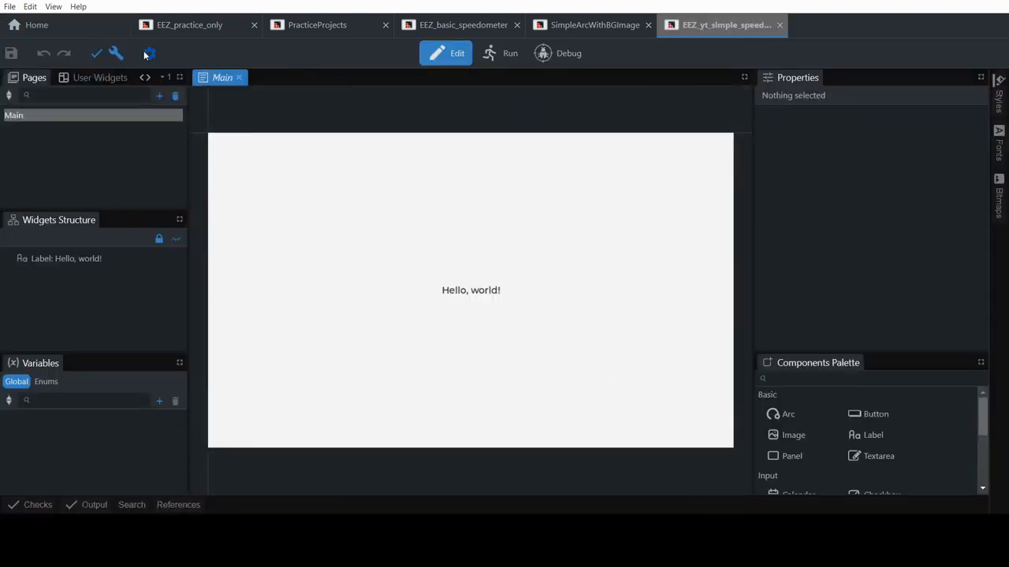
Set the project's display width to 320 and display height to 240
click(147, 53)
double_click(463, 226)
text(320)
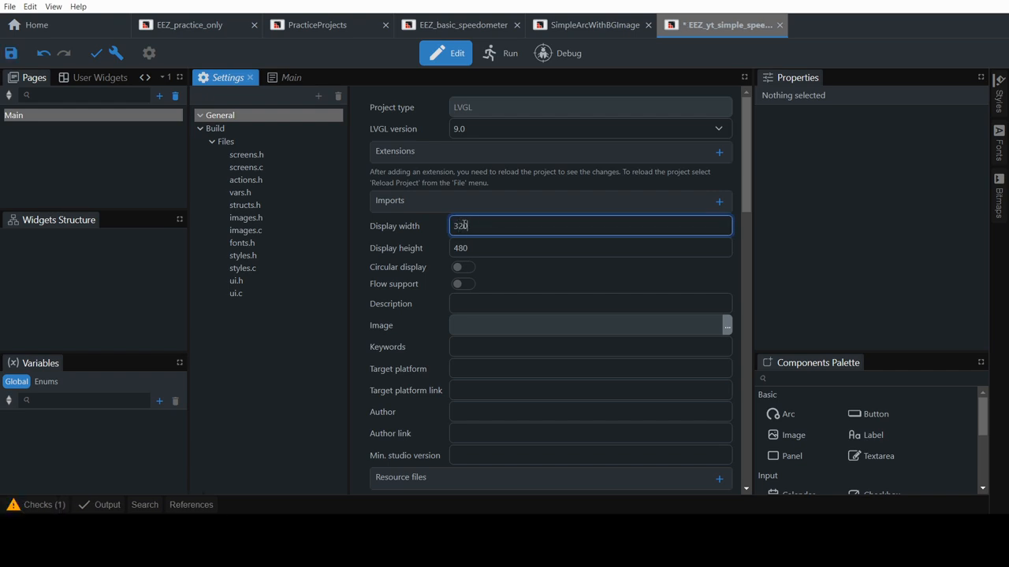
key(Tab)
text(240)
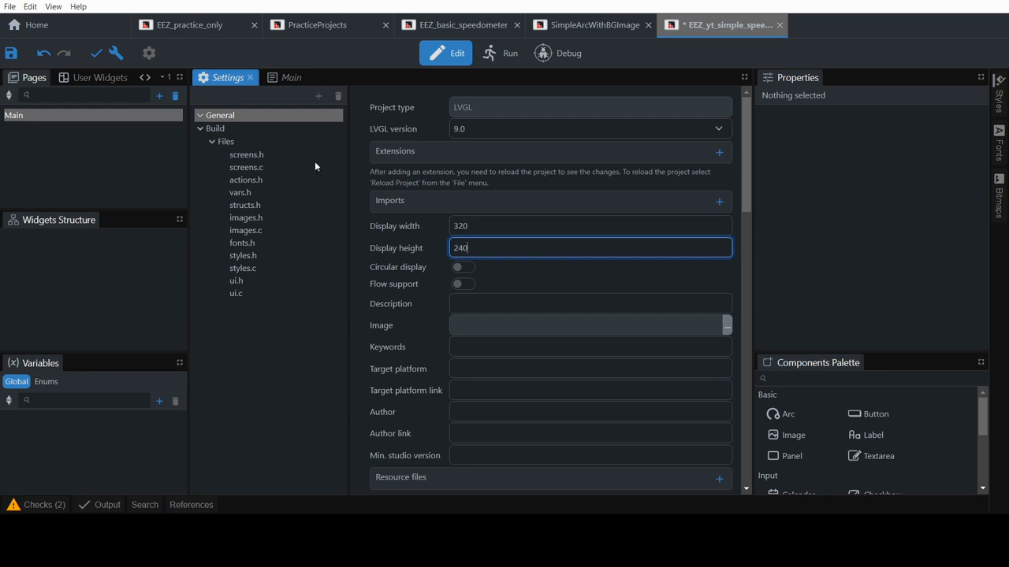
Shorten the LVGL include in the build settings to lvgl.h
click(235, 128)
drag(457, 122, 400, 123)
key(BackSpace)
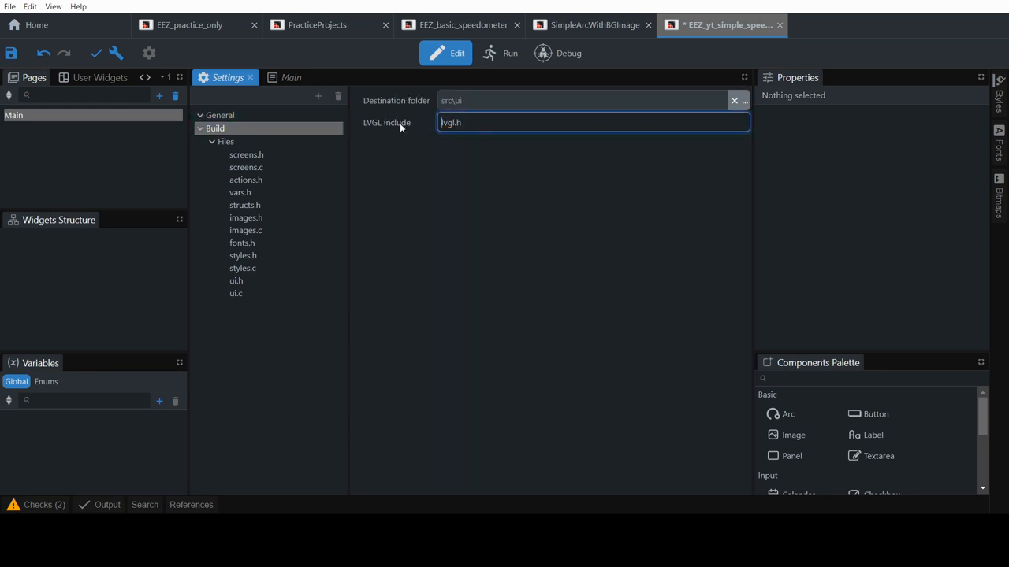
Resize the Main page to a width of 320 and a height of 240
click(39, 114)
double_click(828, 175)
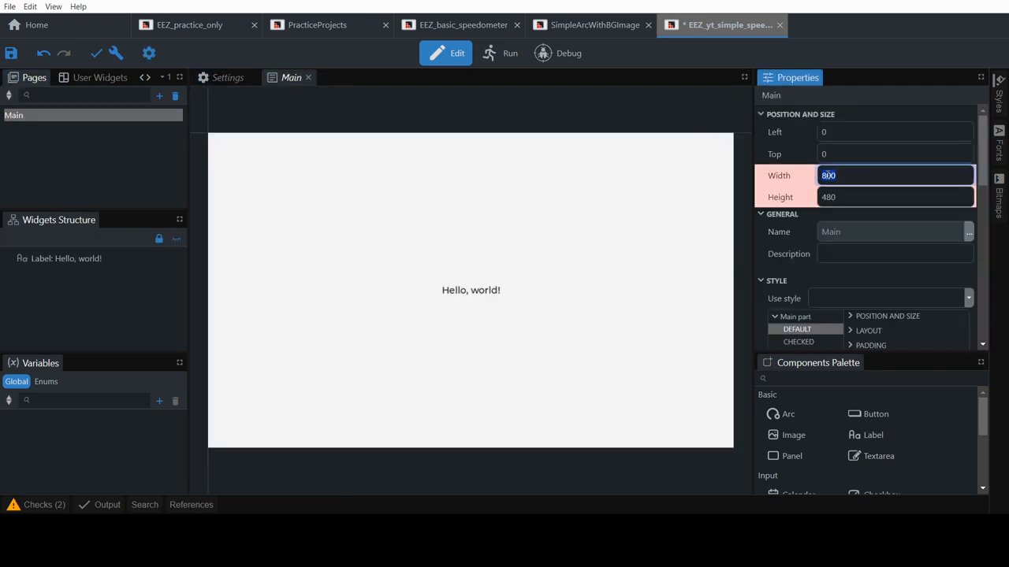
text(32)
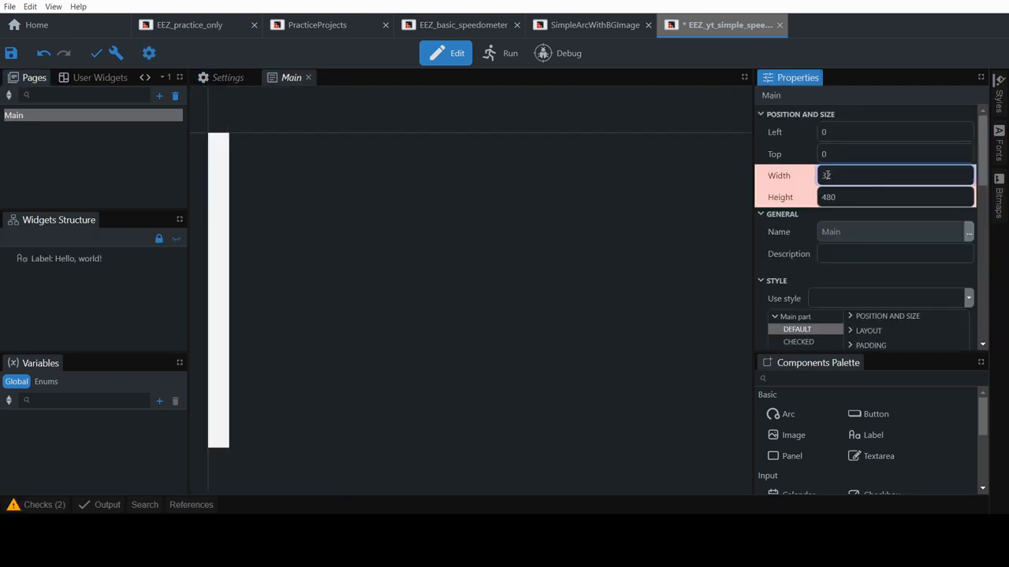
text(0)
key(Tab)
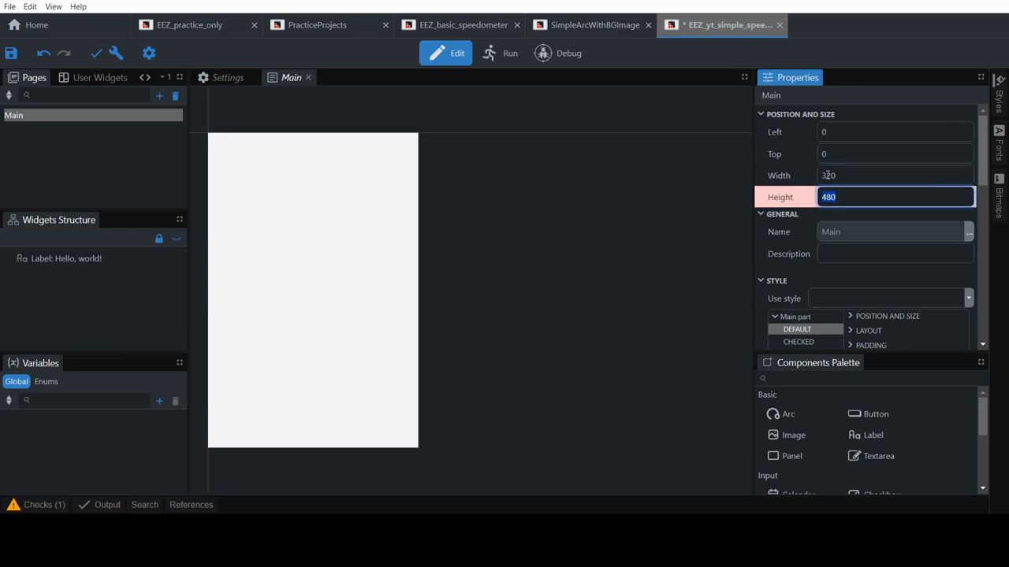
text(240)
click(647, 225)
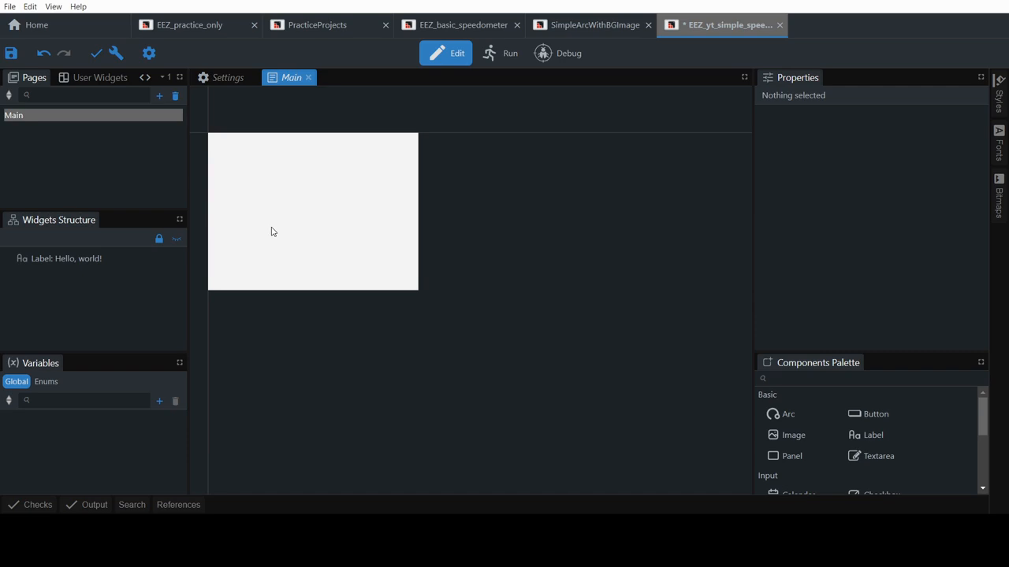
Add a panel with a dark grey background that covers the whole Main page
double_click(788, 457)
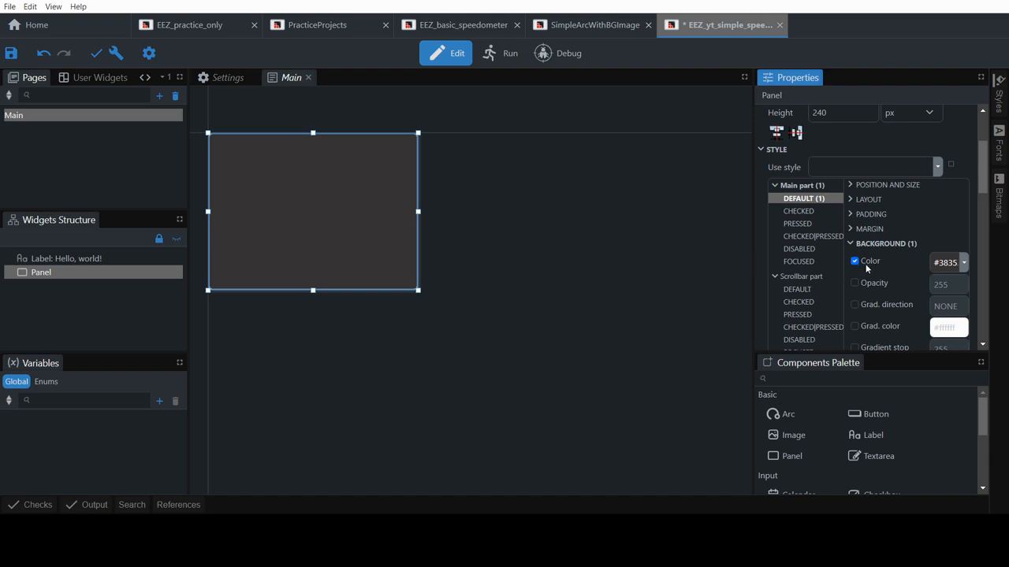
Place a Scale widget in the upper half of the panel and name it scaleNumber
scroll(847, 418, down, 3)
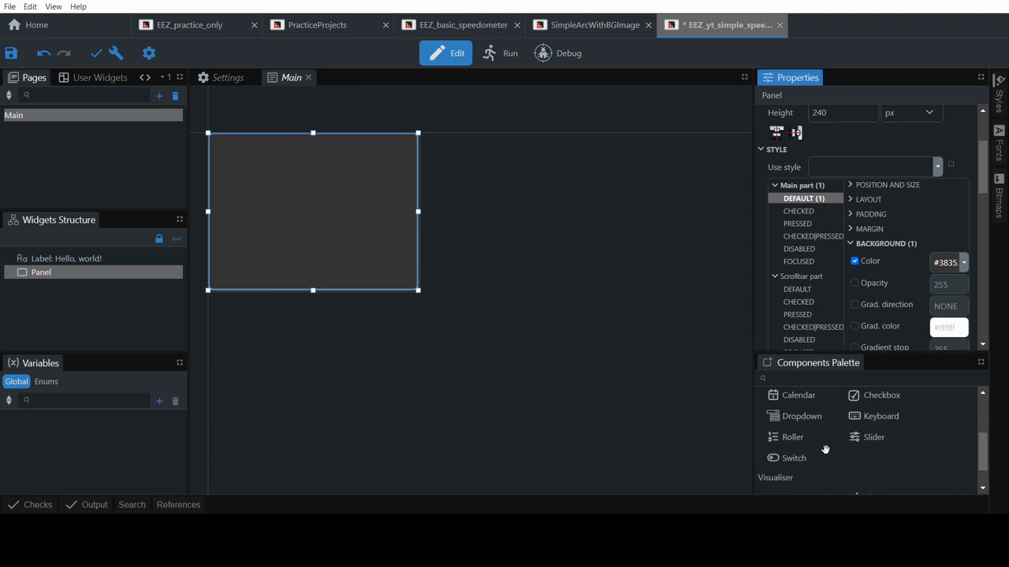
scroll(825, 449, down, 1)
drag(781, 482, 317, 191)
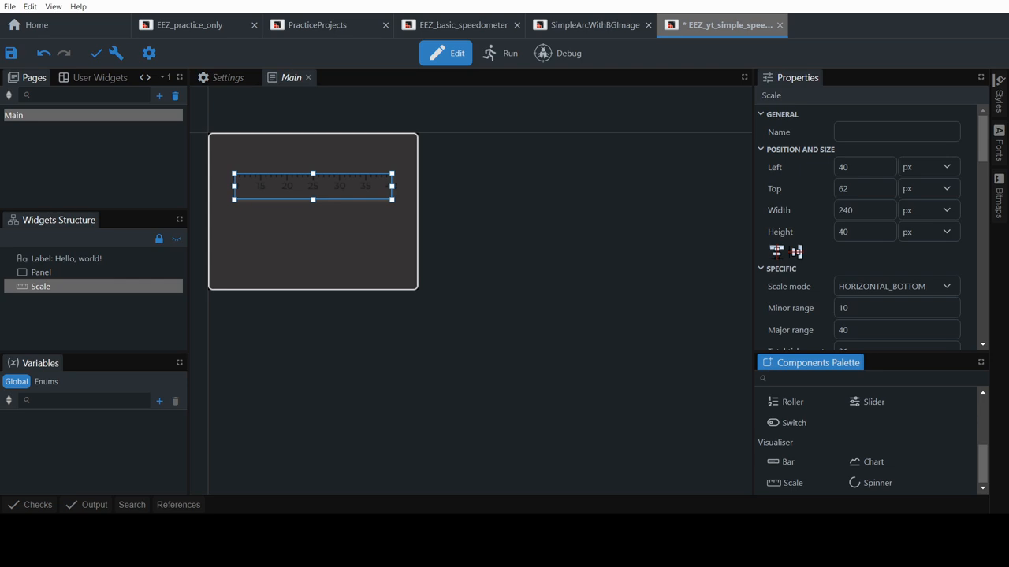
click(844, 130)
text(scaleNumber)
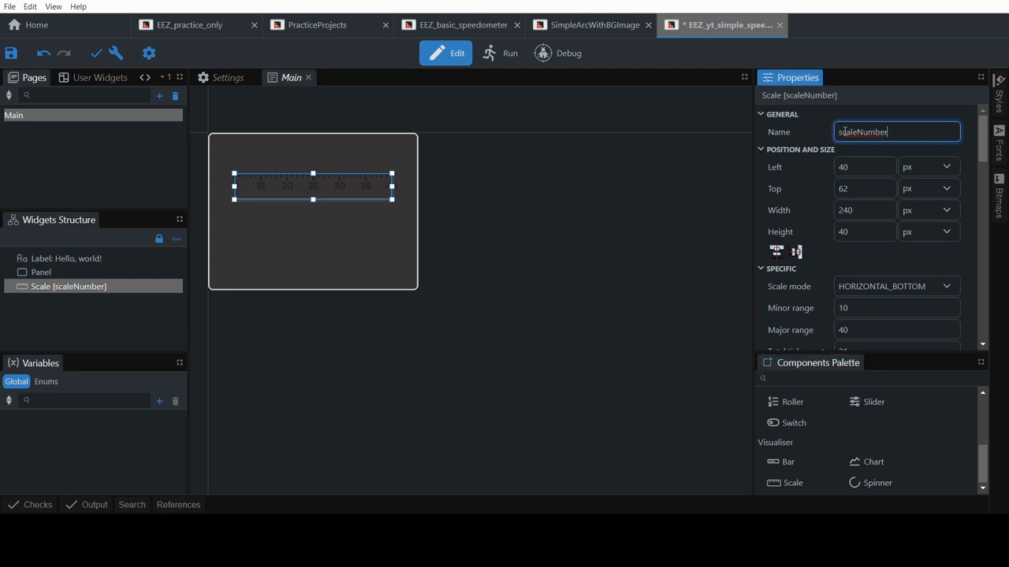
Nest the scaleNumber scale inside the panel and delete the "Hello, world!" label
click(321, 238)
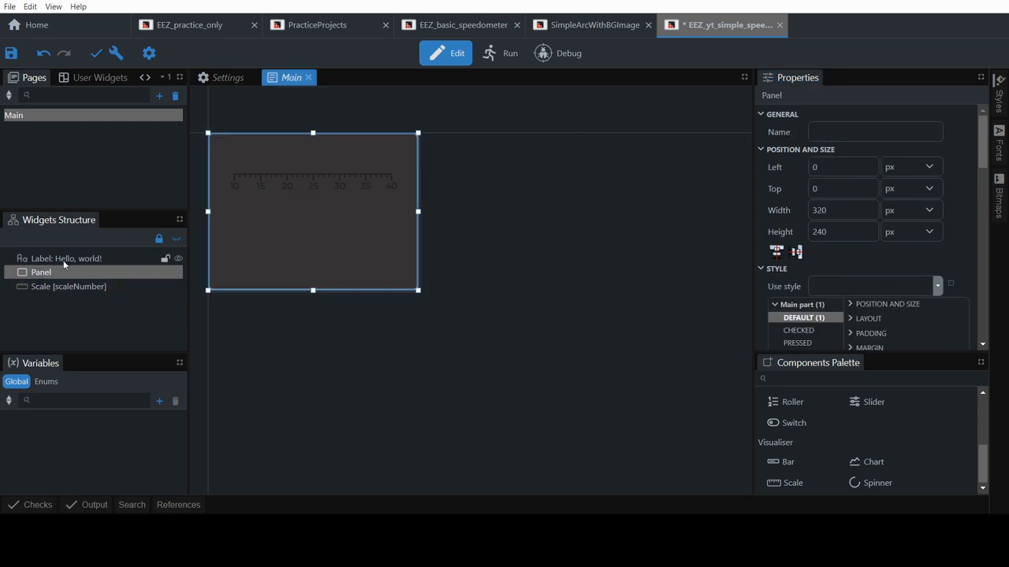
mouse_move(24, 276)
mouse_down()
mouse_move(27, 291)
mouse_move(38, 274)
mouse_up()
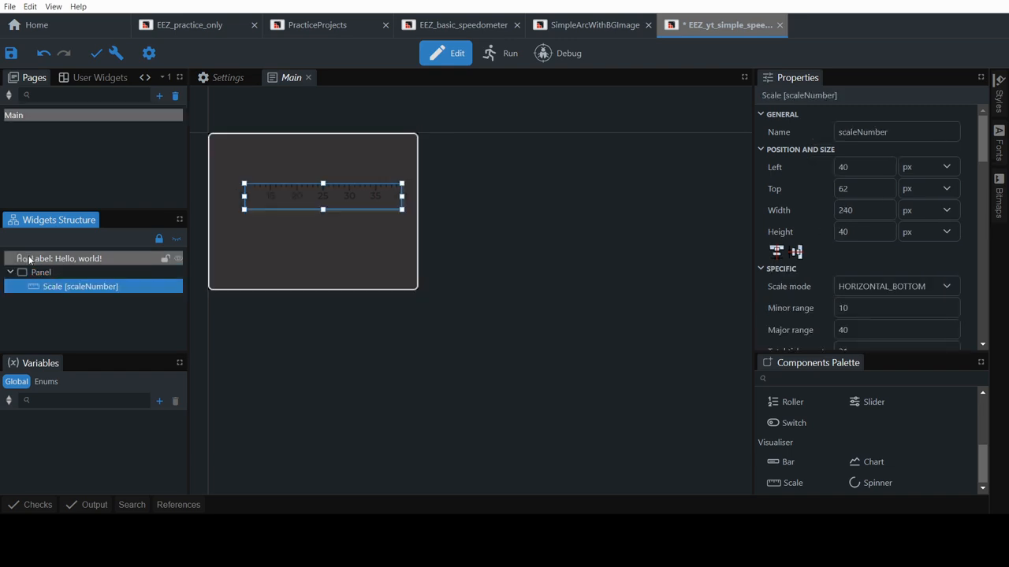
click(29, 260)
key(Delete)
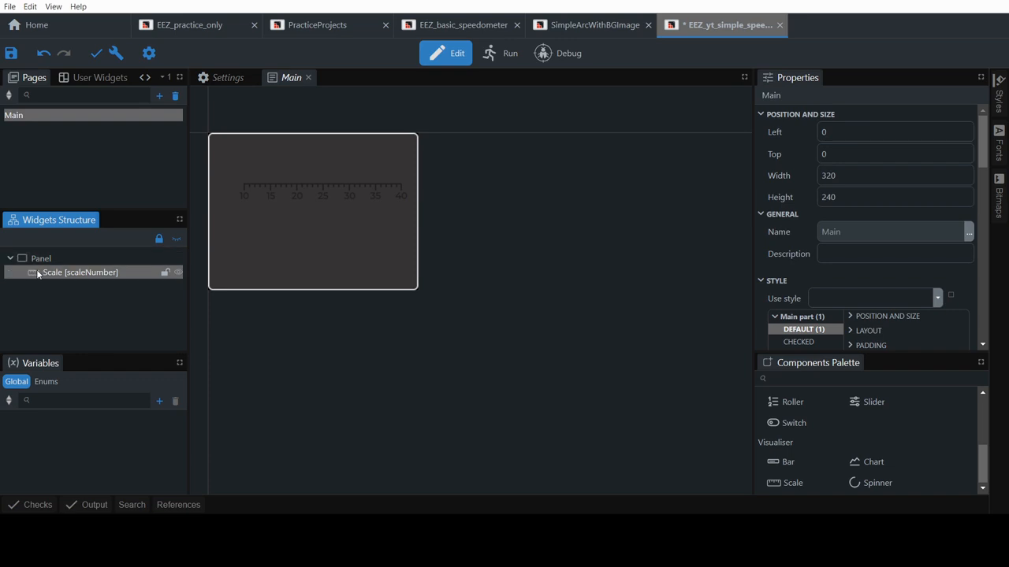
Change the scale mode of scaleNumber to ROUND_INNER
click(42, 271)
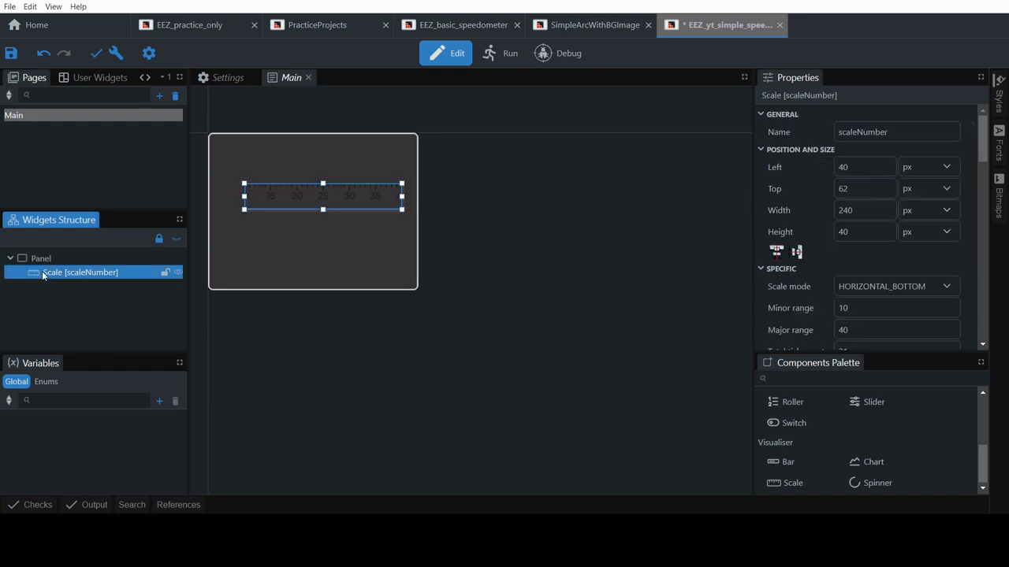
click(944, 289)
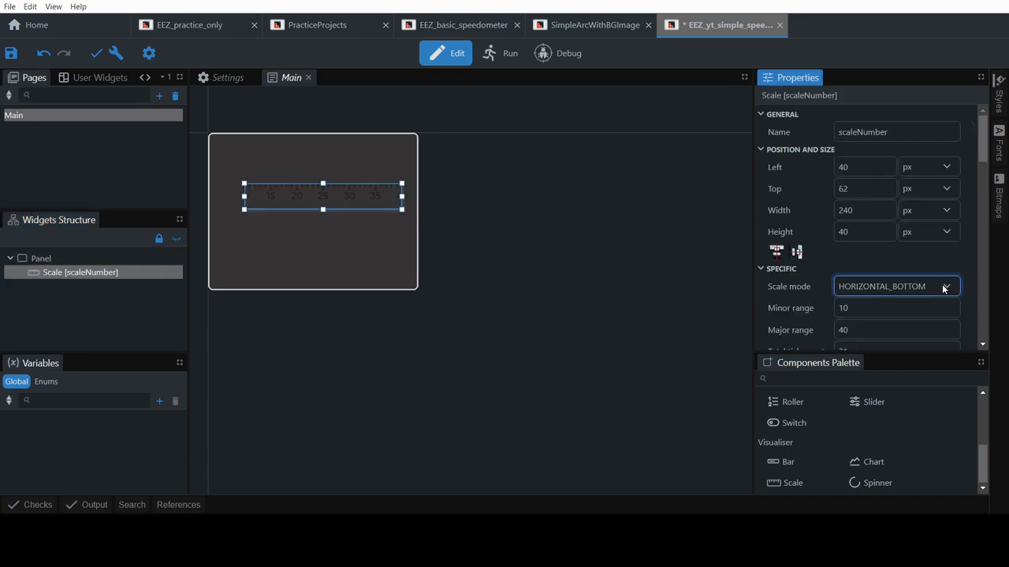
click(886, 350)
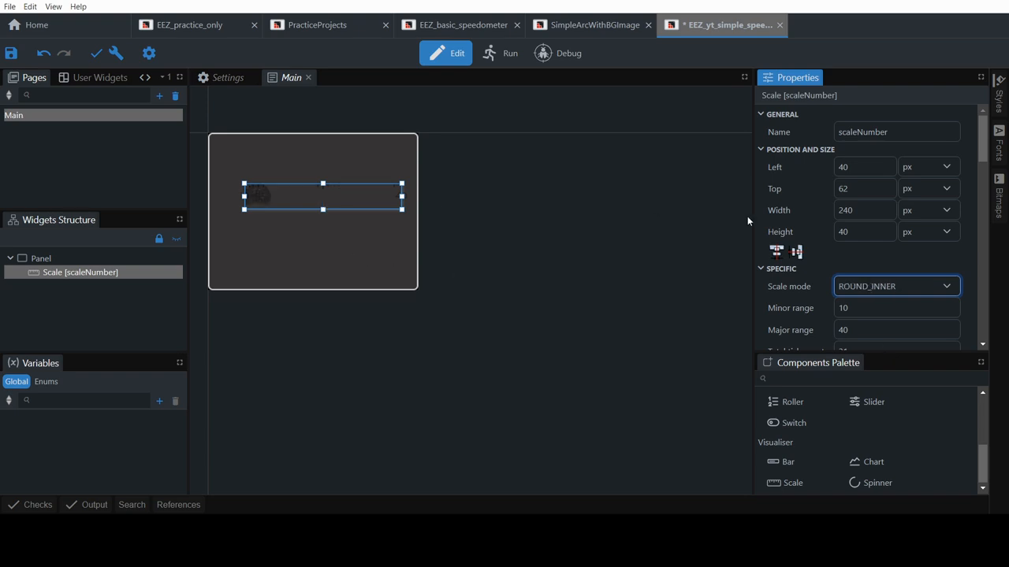
Set the height of scaleNumber to 240 px and move it to about left 25, top -3 in the panel
drag(850, 229, 833, 230)
text(240)
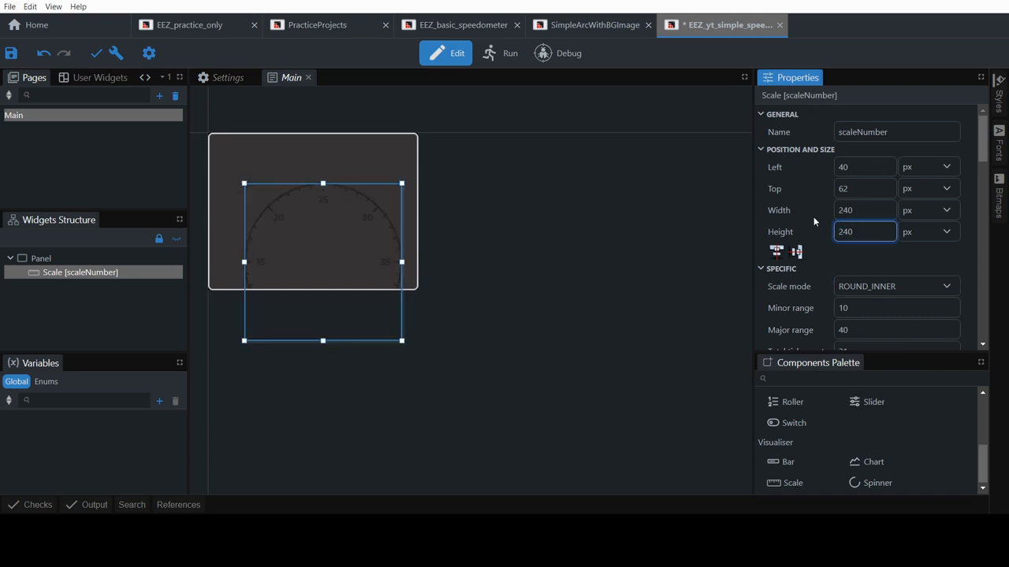
drag(362, 231, 334, 205)
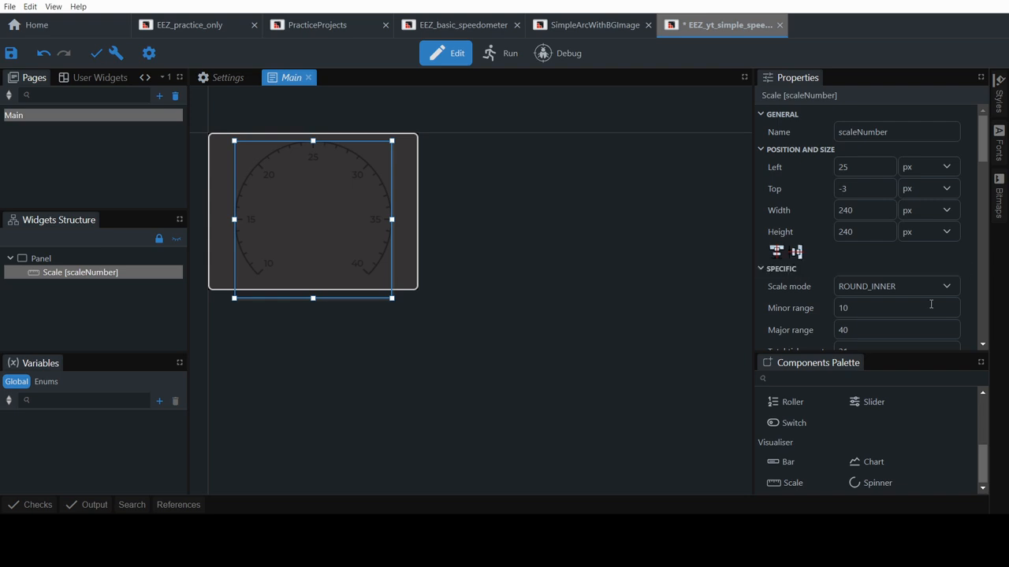
Set the minor range of scaleNumber to 0 and its major range to 180
click(834, 308)
text(0)
key(Tab)
text(180)
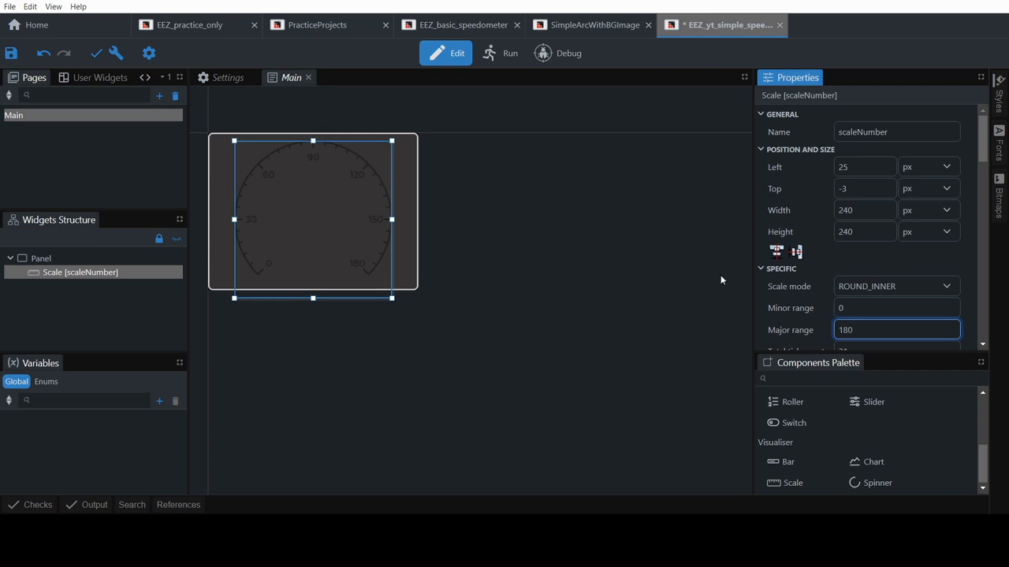
click(812, 285)
Examine the tick settings of scaleNumber and the default styles of its Main and Indicator parts
scroll(812, 285, down, 2)
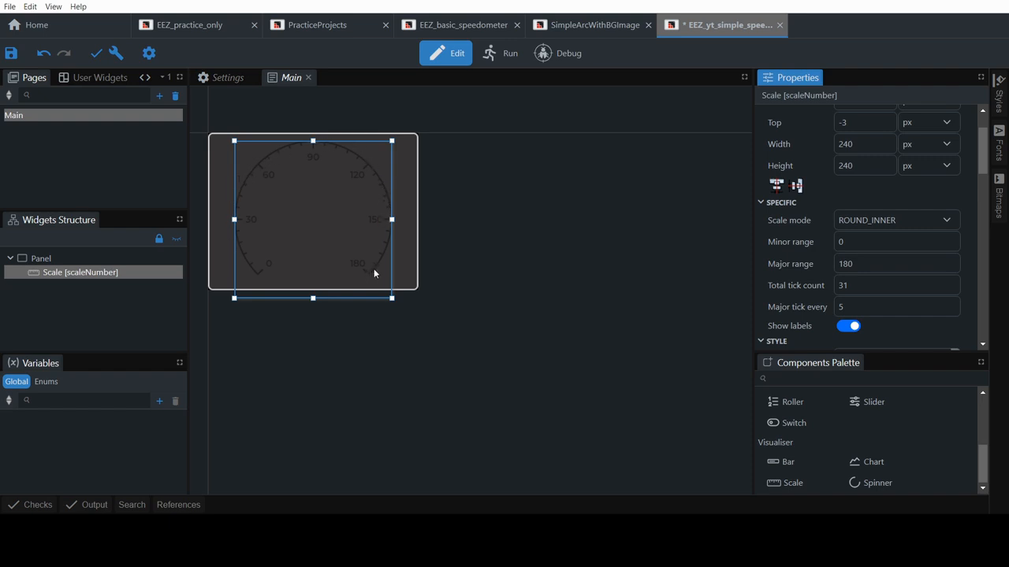
scroll(860, 271, down, 10)
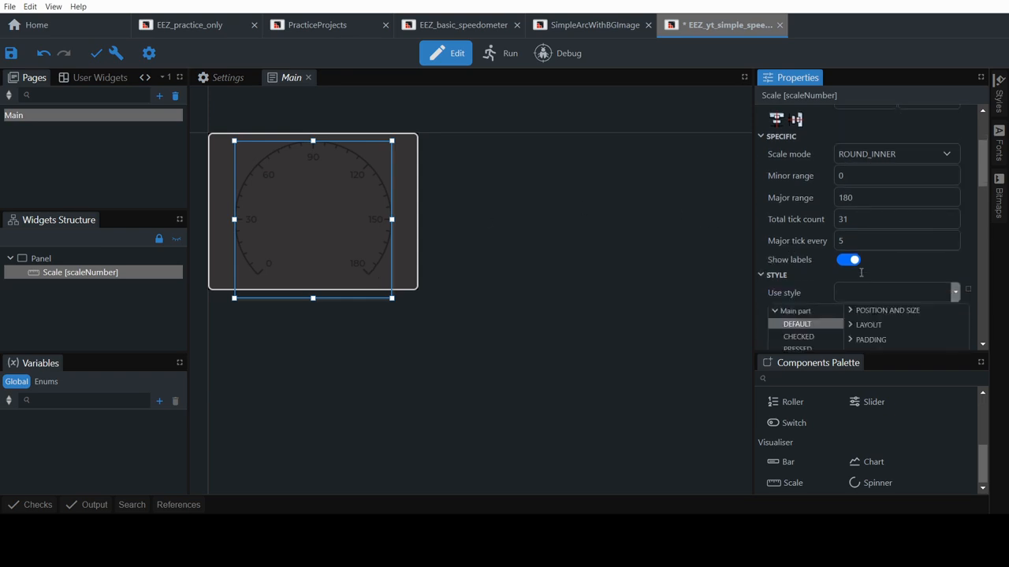
click(792, 197)
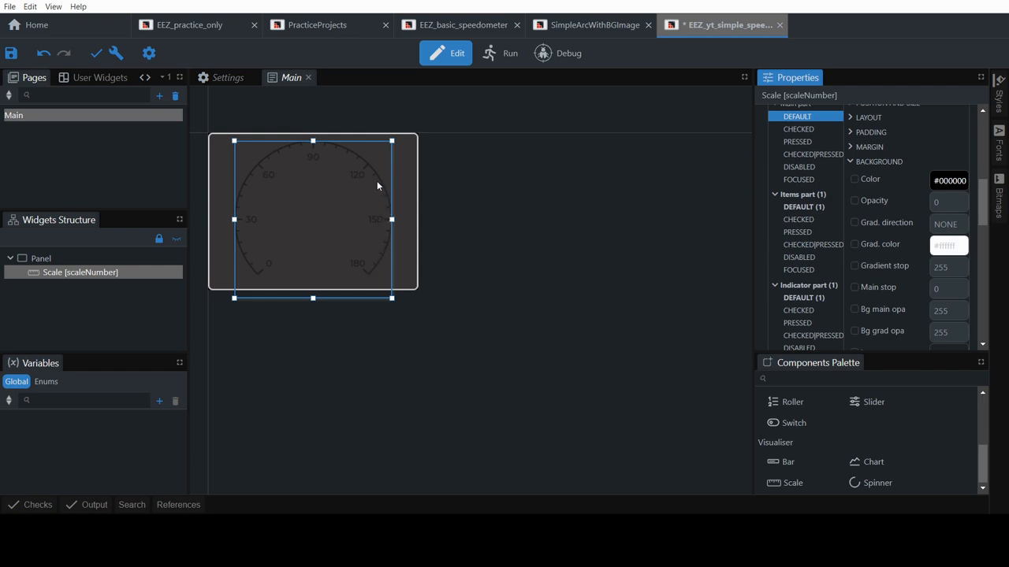
click(801, 300)
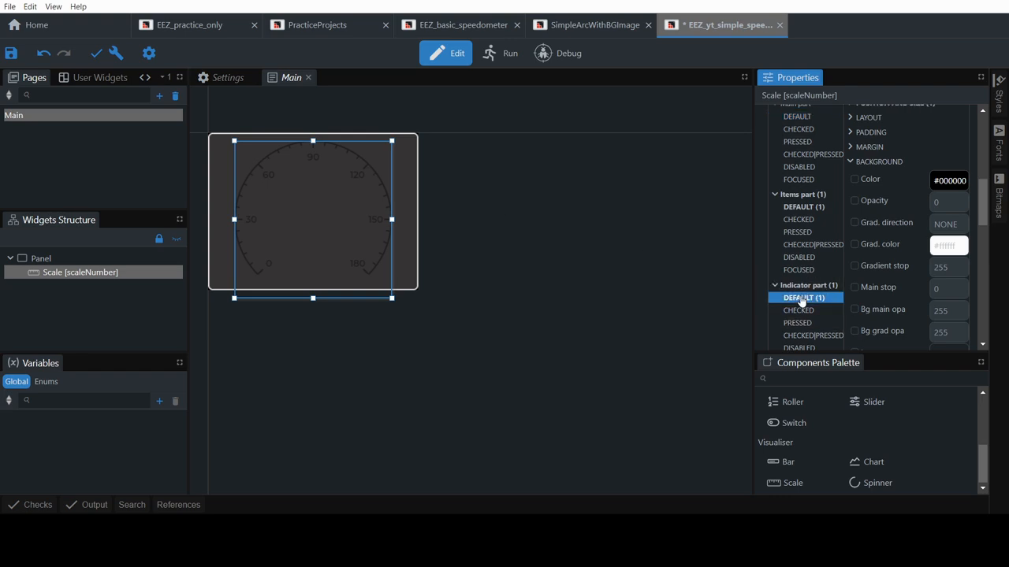
click(365, 271)
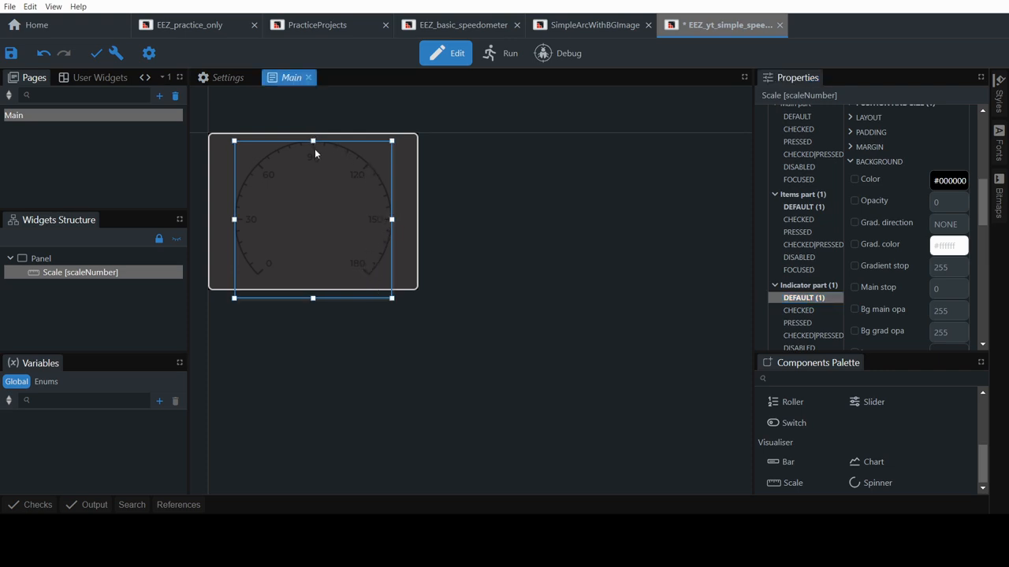
click(504, 297)
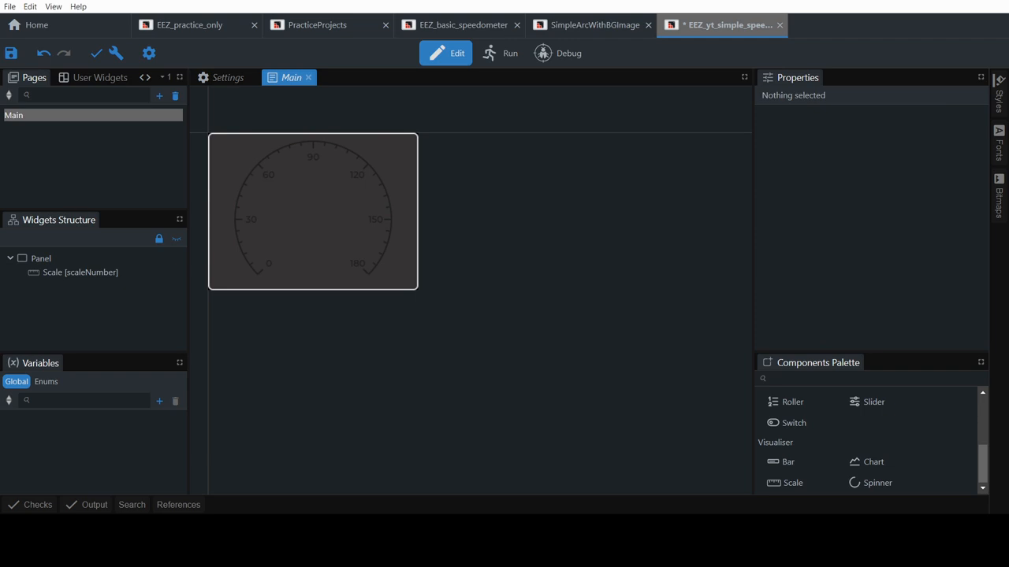
Set the background color of scaleNumber's Main part default style to blue #0608F5
click(87, 273)
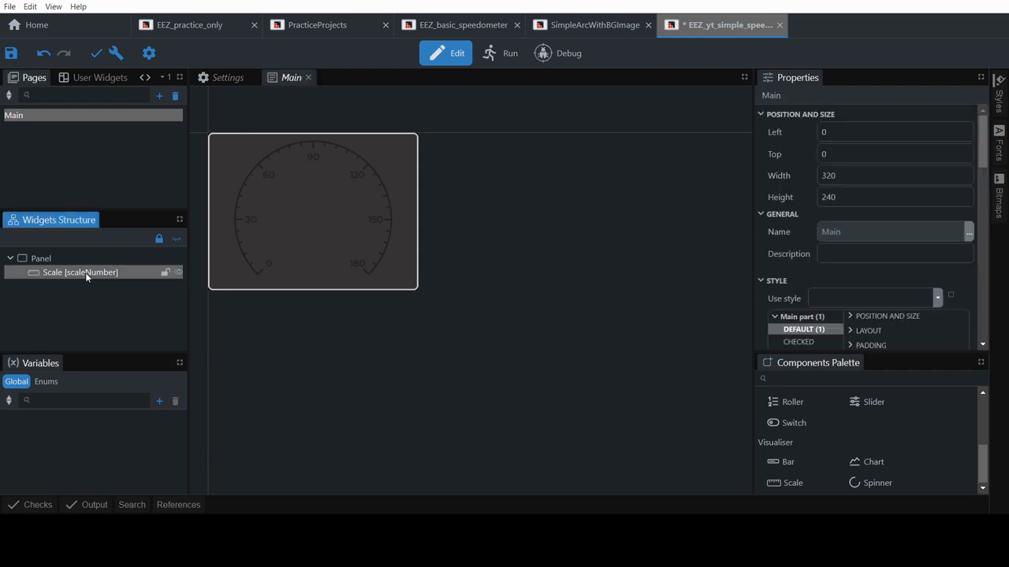
scroll(932, 293, down, 5)
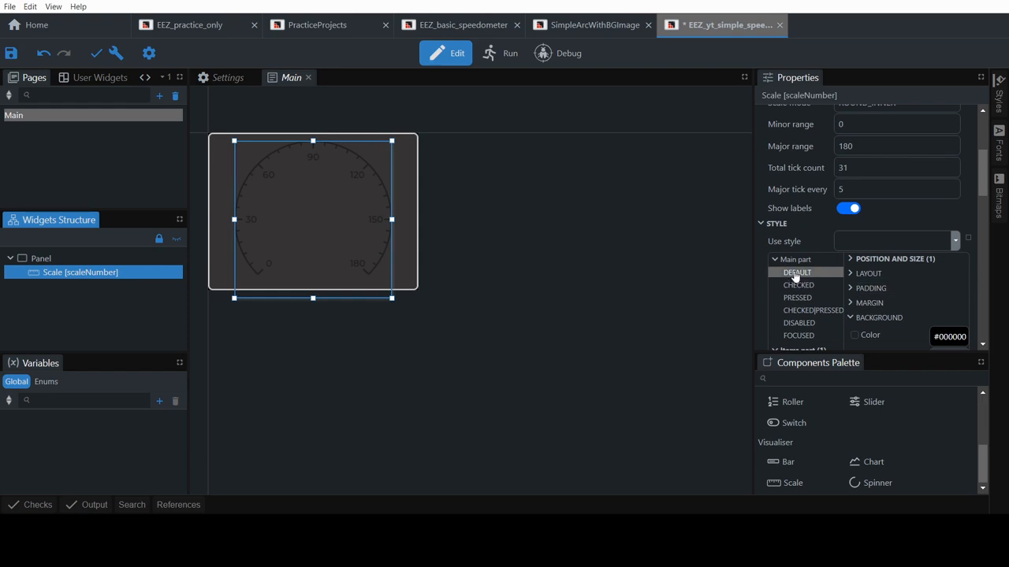
click(794, 274)
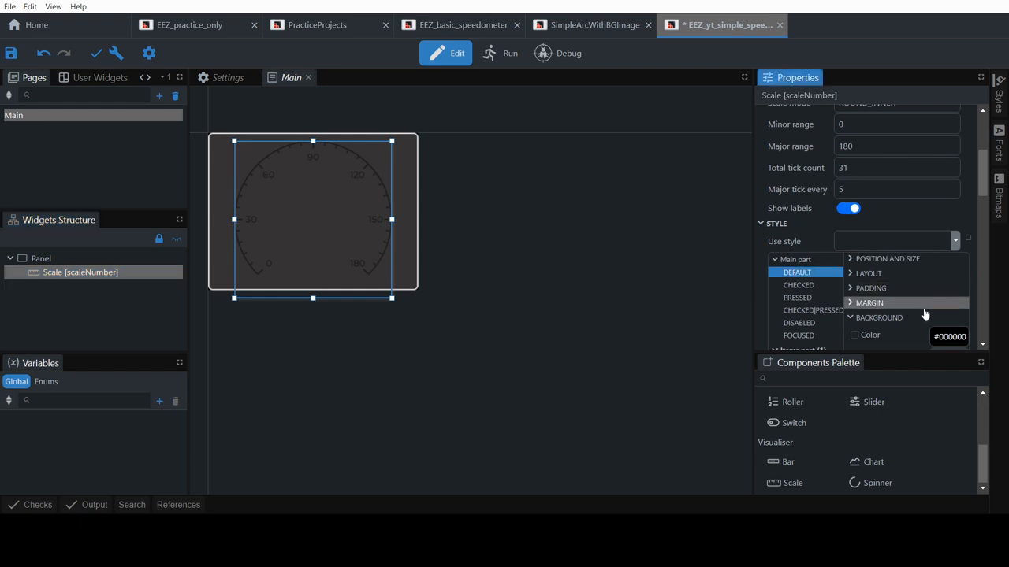
click(855, 336)
click(949, 336)
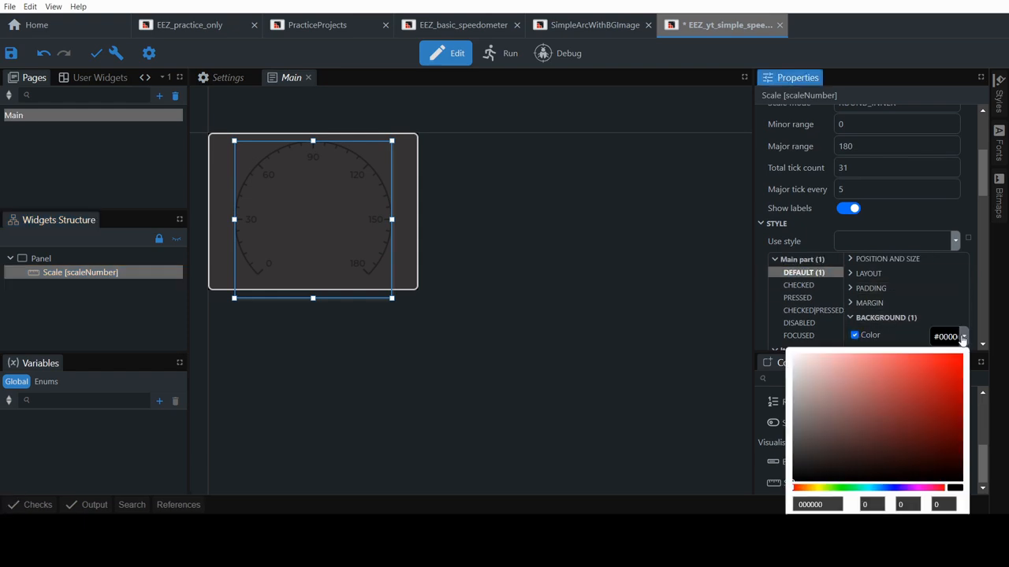
click(893, 487)
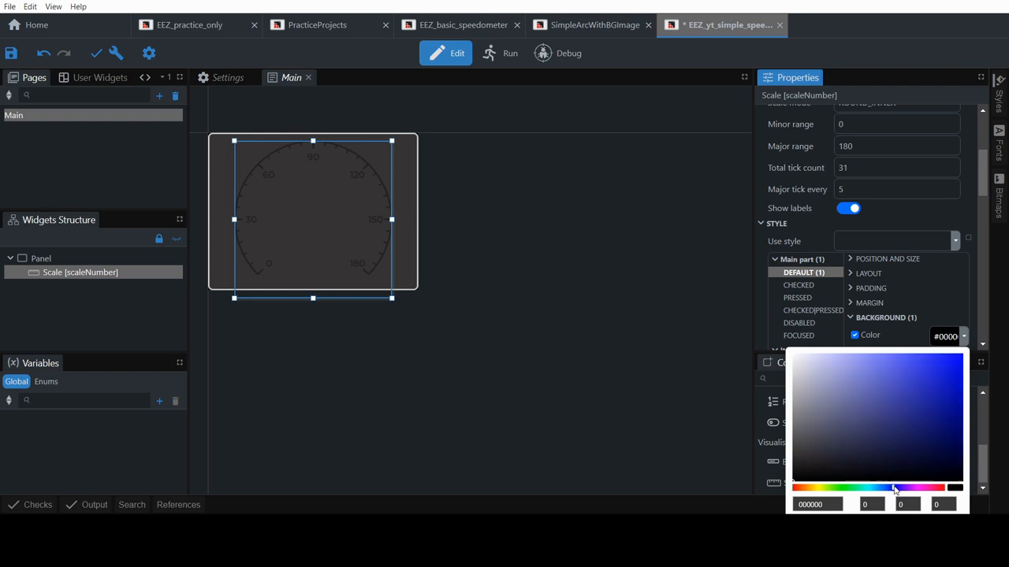
drag(922, 402, 959, 361)
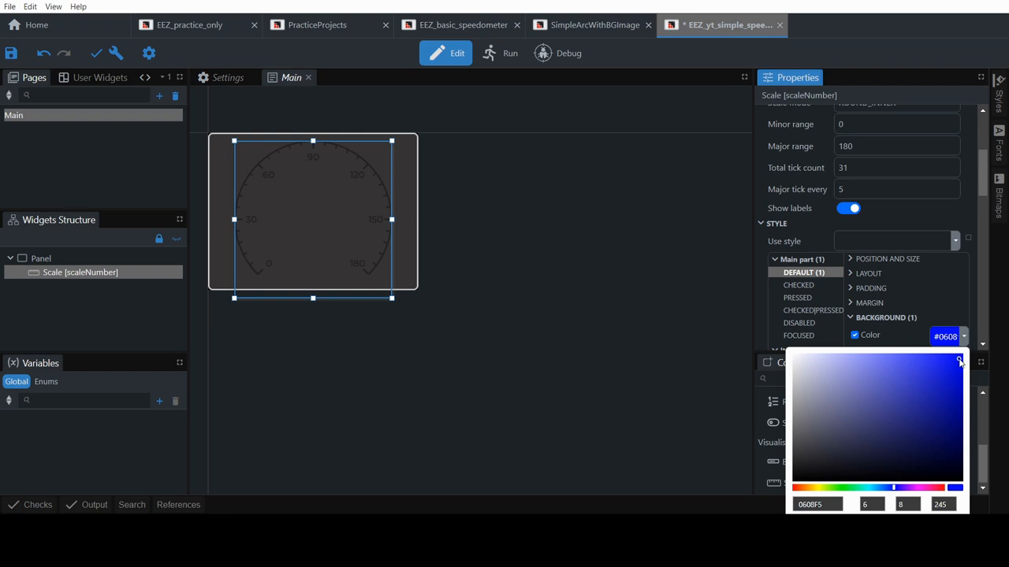
click(849, 324)
Set the arc color of scaleNumber's Main part default style to blue #0215FF
scroll(877, 319, down, 3)
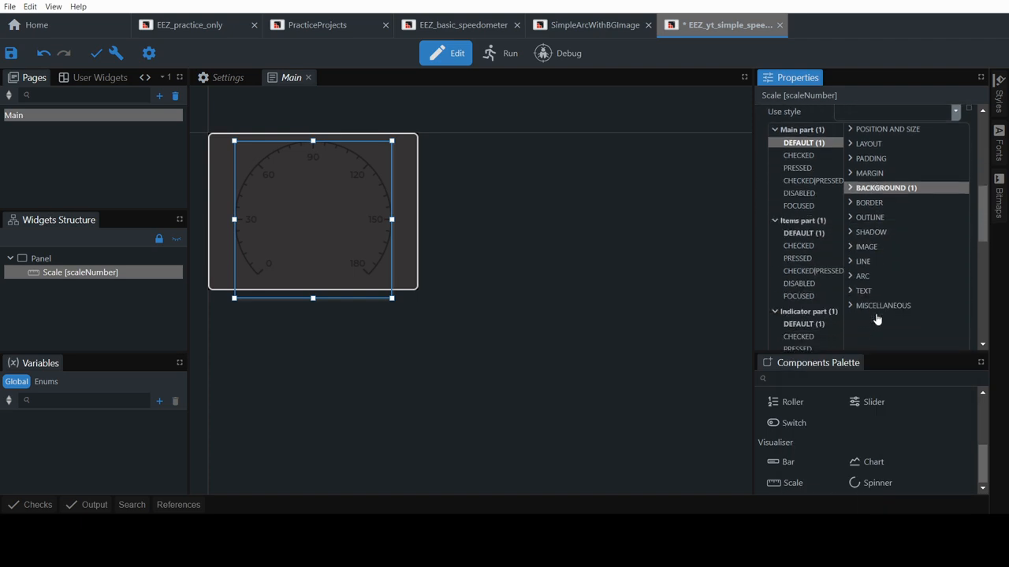
click(857, 267)
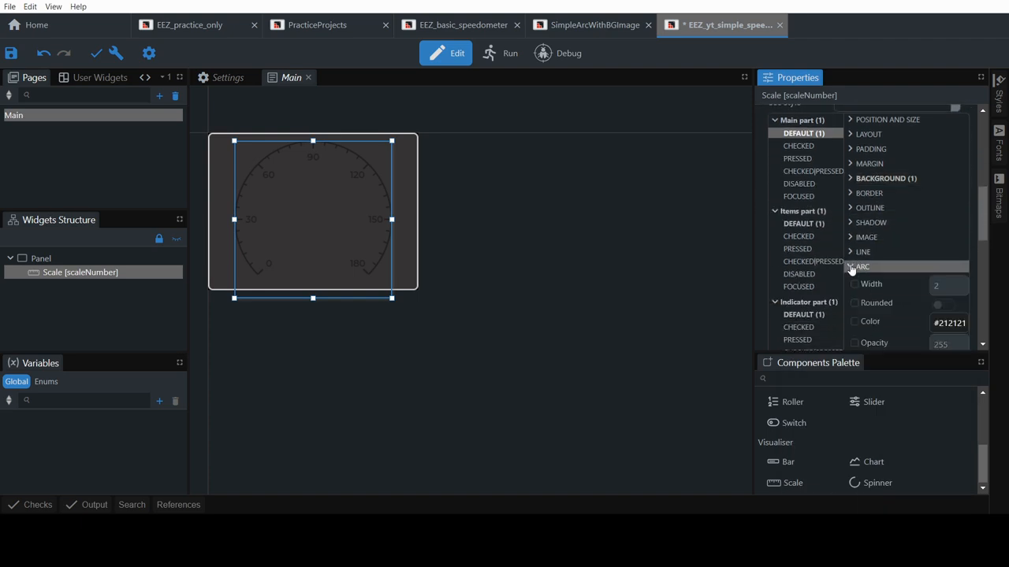
click(854, 321)
click(963, 323)
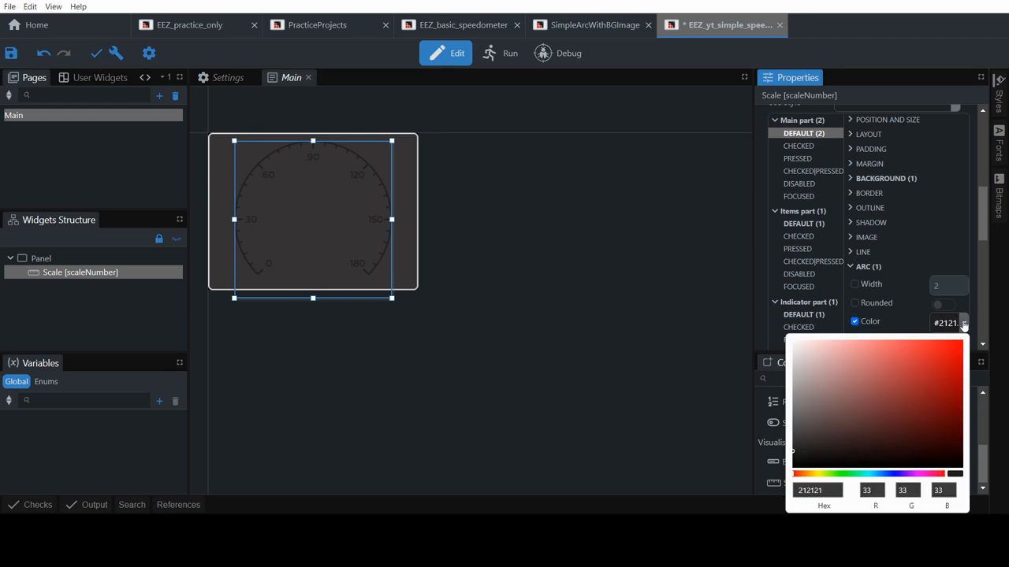
click(893, 474)
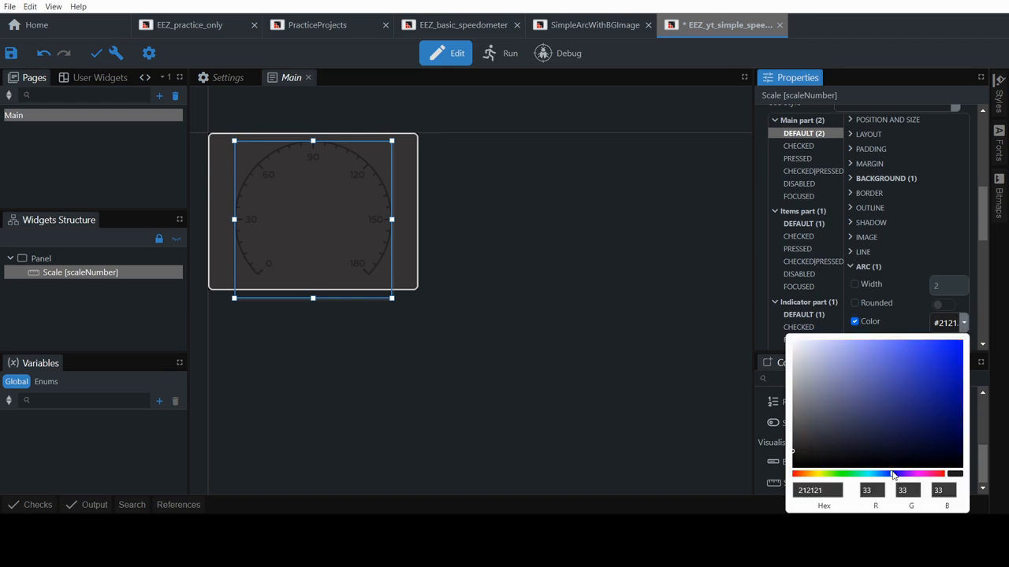
drag(928, 398, 962, 343)
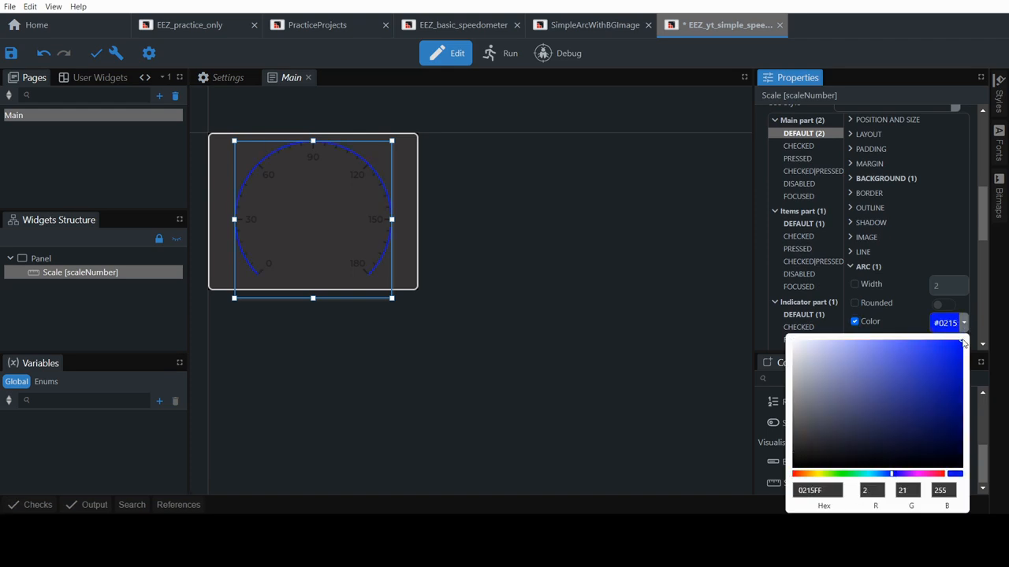
click(500, 307)
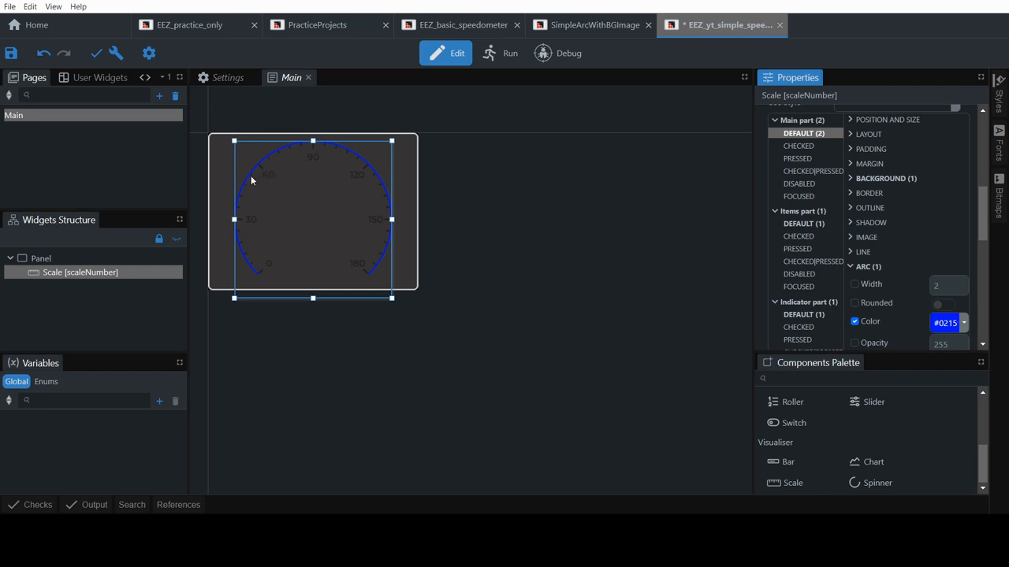
Set the line color of scaleNumber's Items part default style to green #09E823 for the minor ticks
click(794, 224)
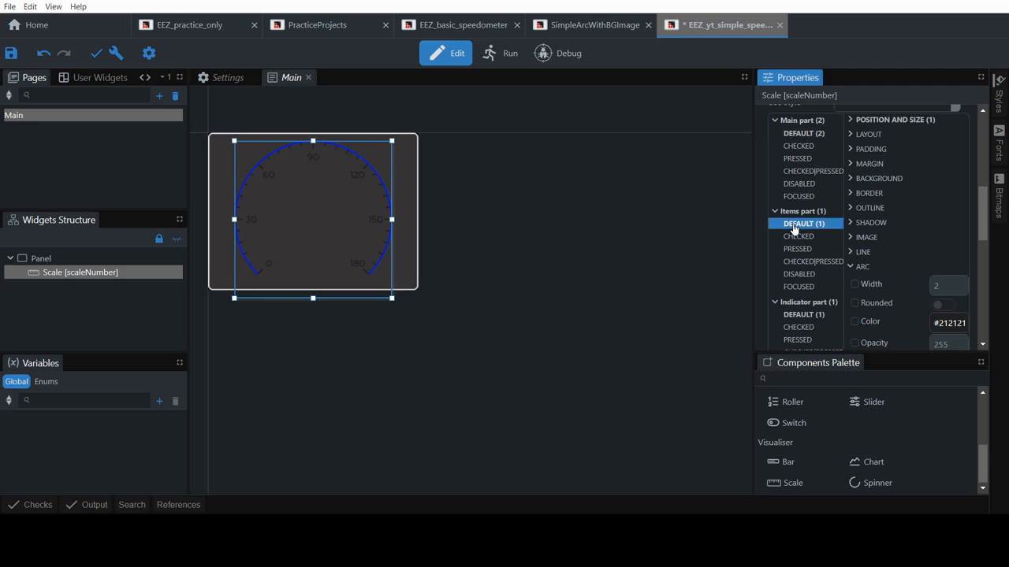
click(851, 268)
click(851, 252)
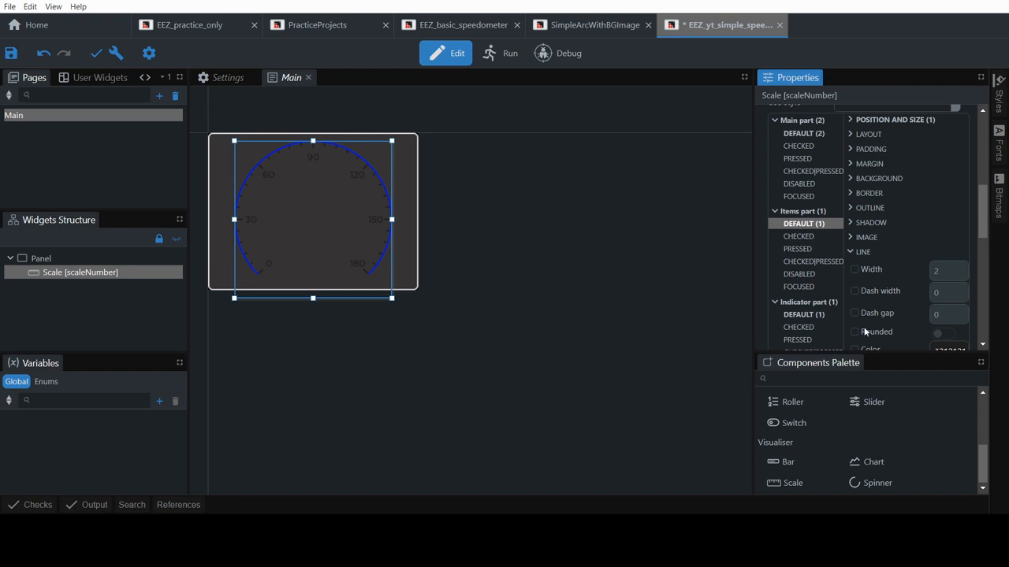
click(809, 225)
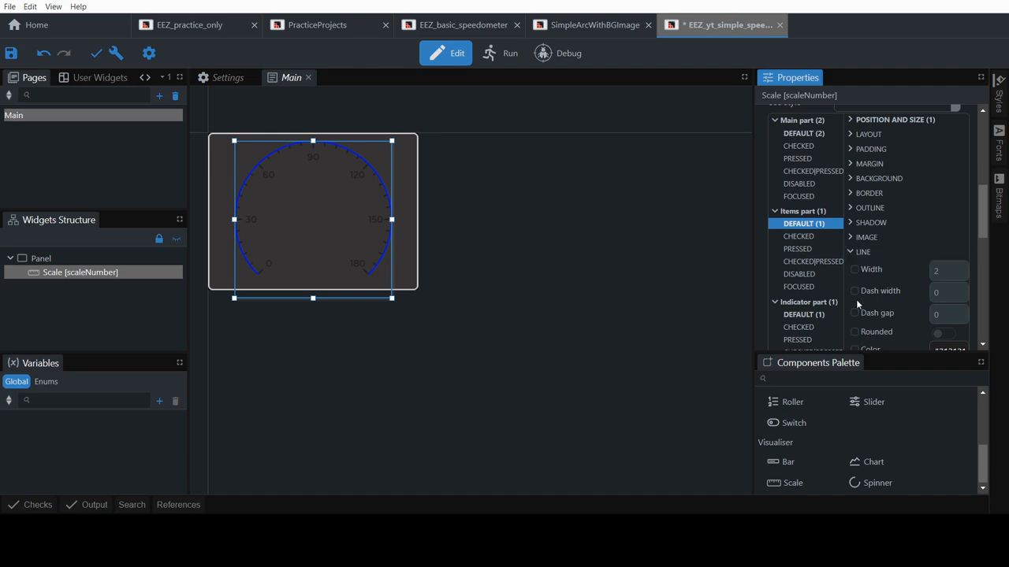
scroll(895, 311, down, 1)
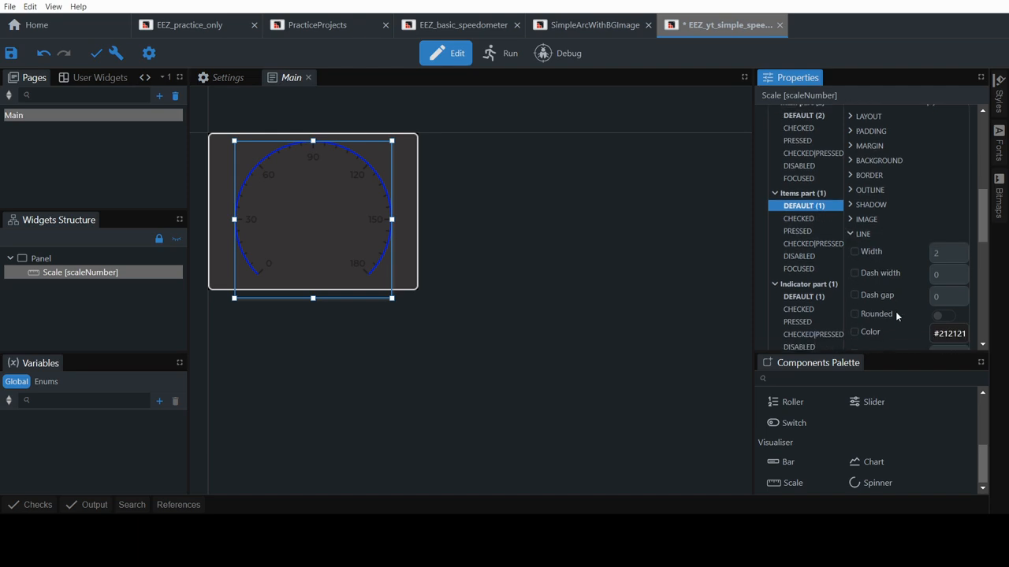
click(854, 306)
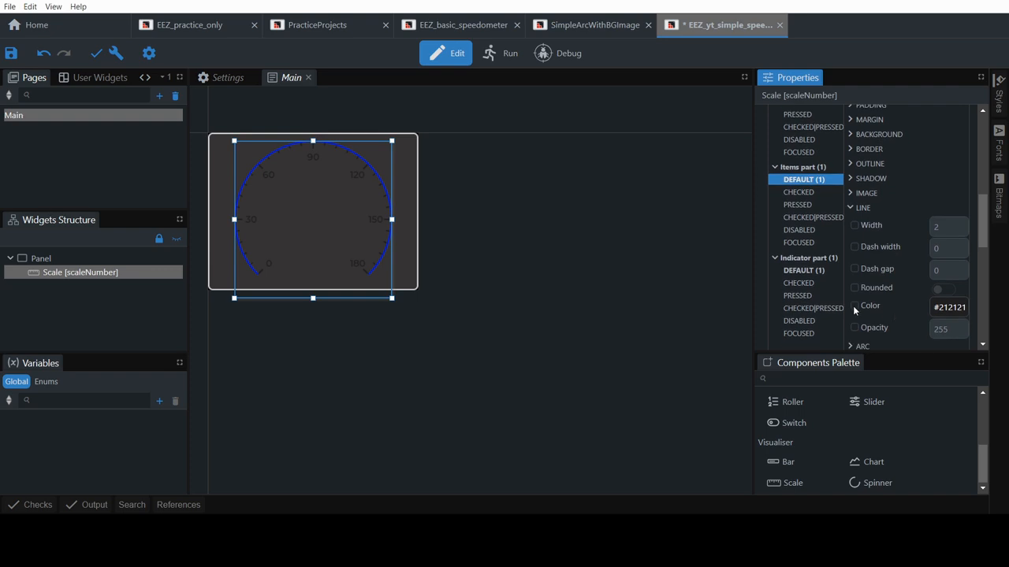
click(963, 308)
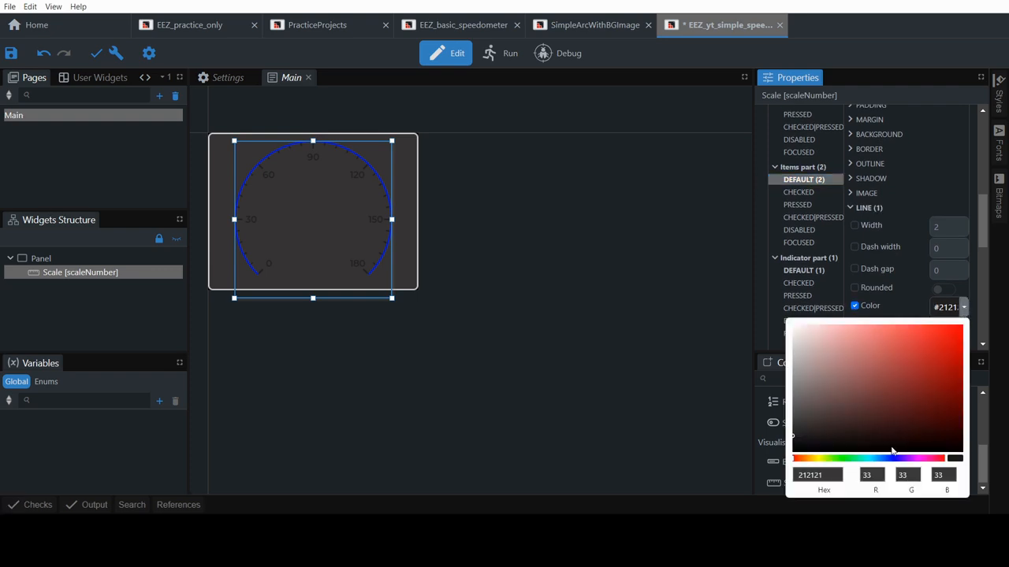
click(848, 458)
click(956, 337)
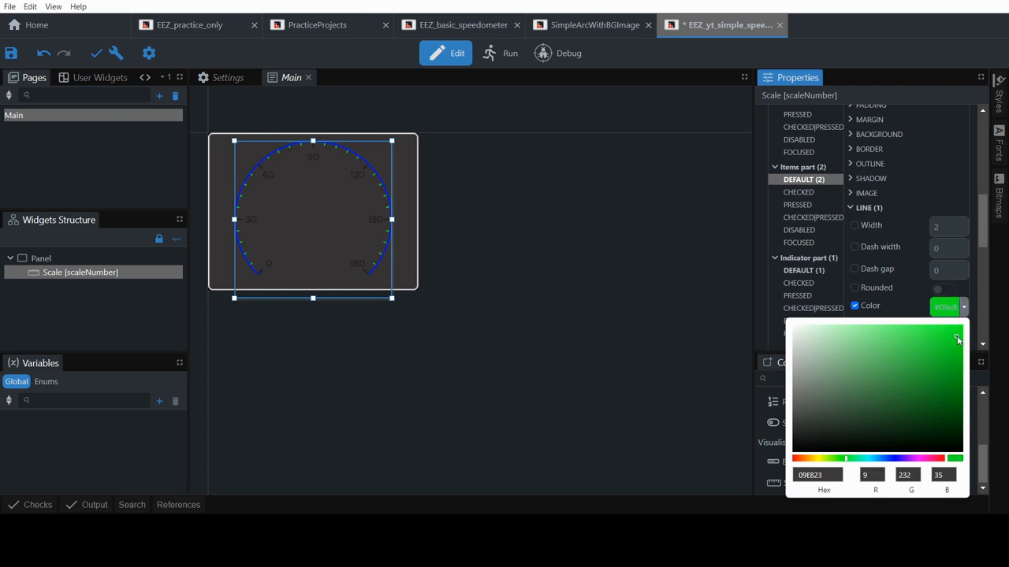
click(359, 270)
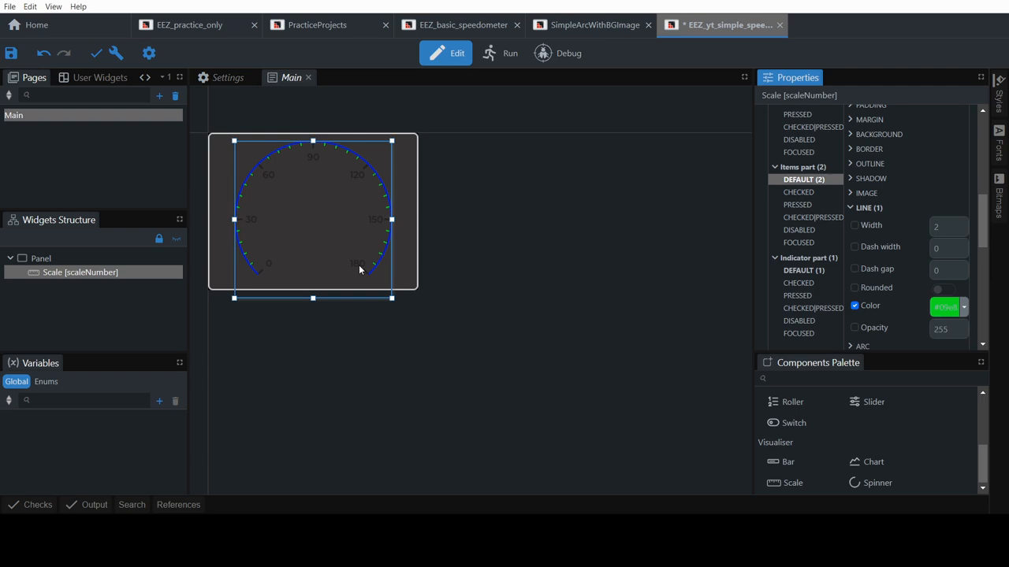
Set the line color of scaleNumber's Indicator part default style to orange-red for the major ticks
click(802, 272)
click(854, 306)
click(964, 309)
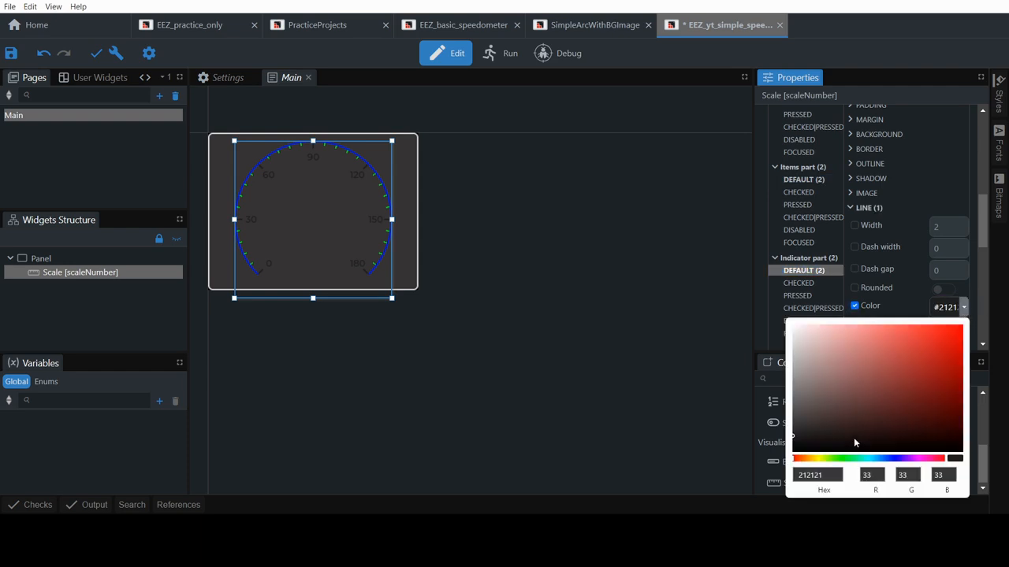
drag(926, 461, 837, 461)
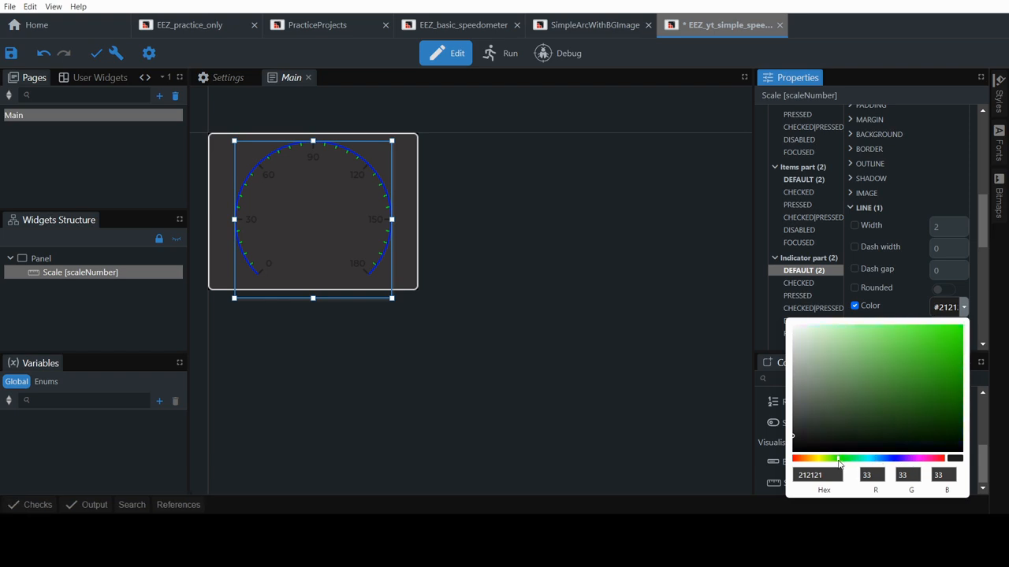
click(948, 334)
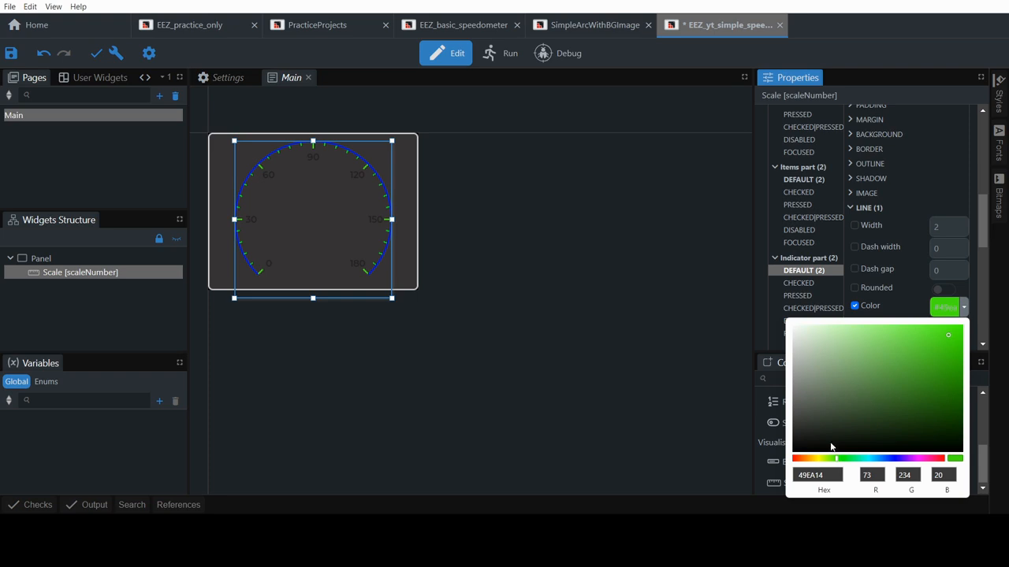
drag(812, 460, 796, 461)
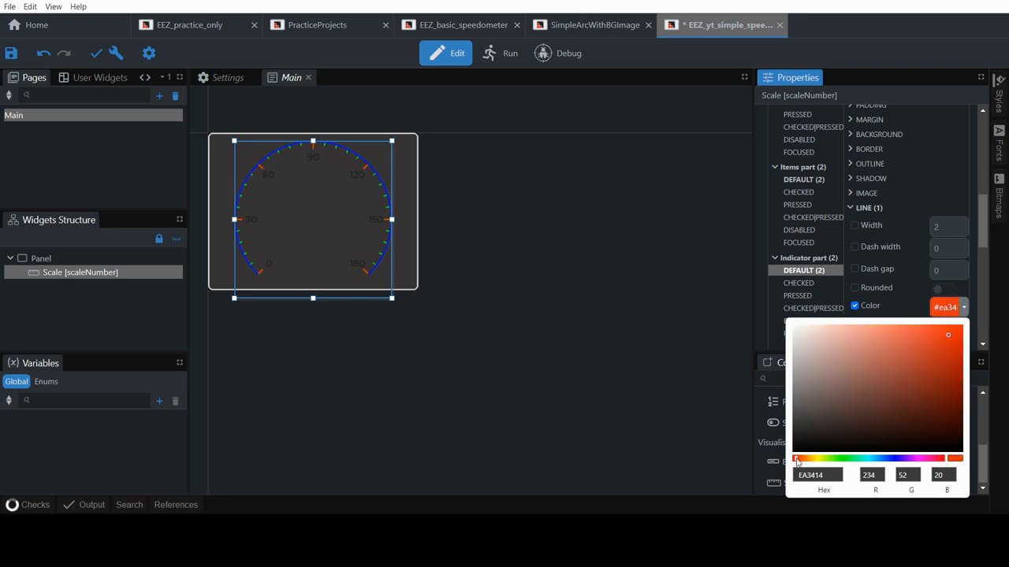
click(701, 290)
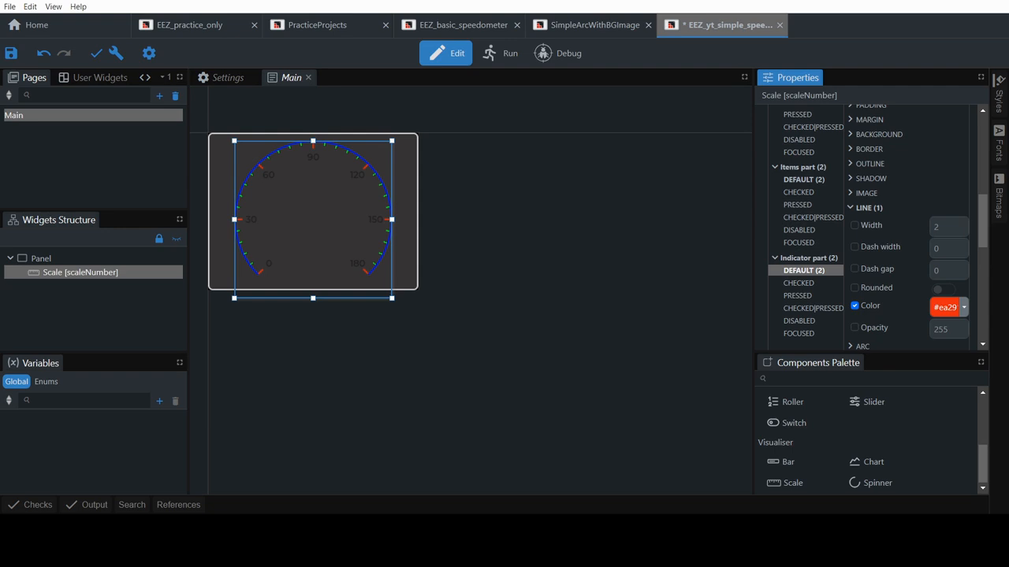
Set the text color of scaleNumber's Indicator part default style to cyan, about #21F3FF, for the number labels
click(803, 270)
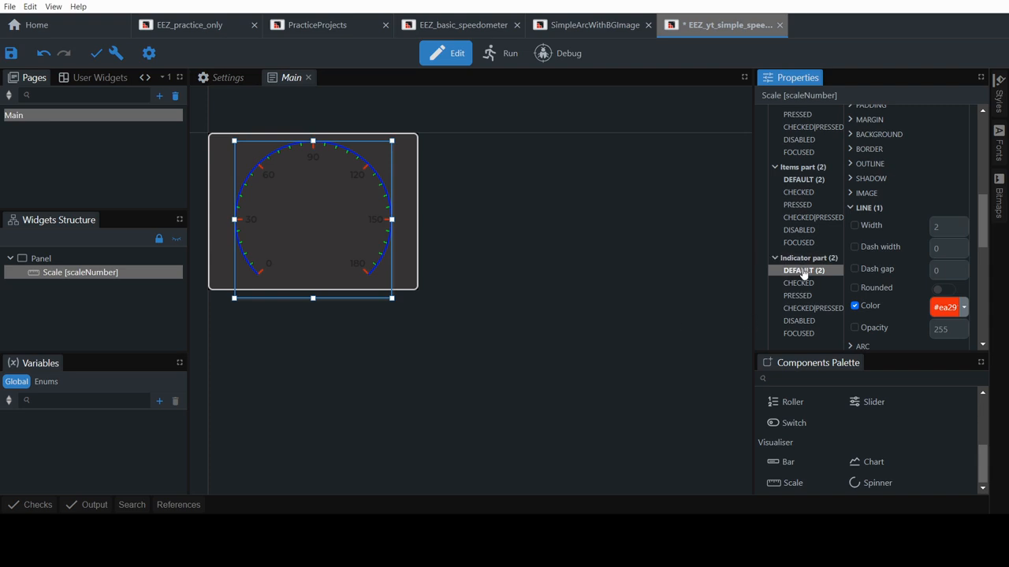
click(851, 208)
click(849, 238)
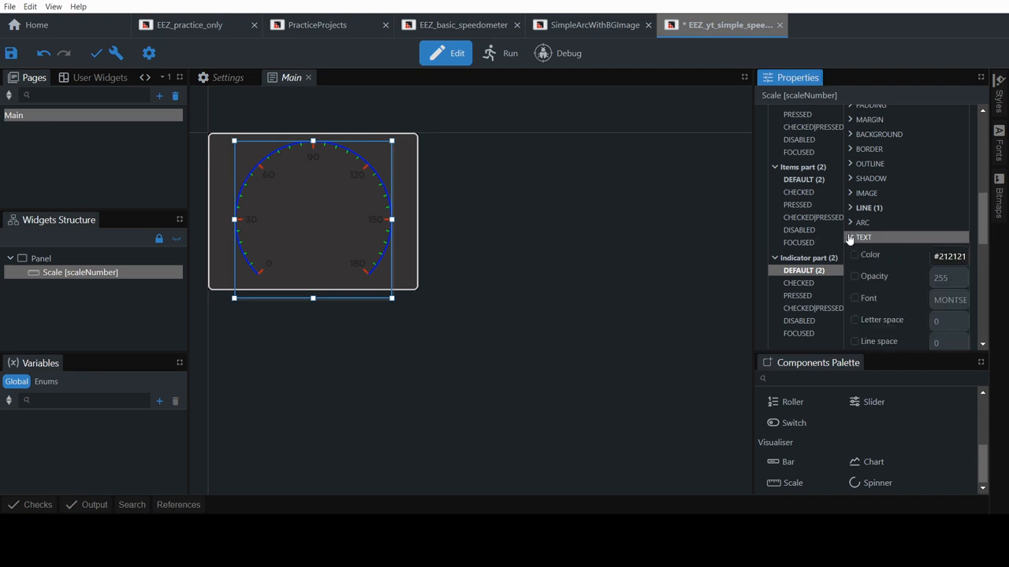
click(854, 255)
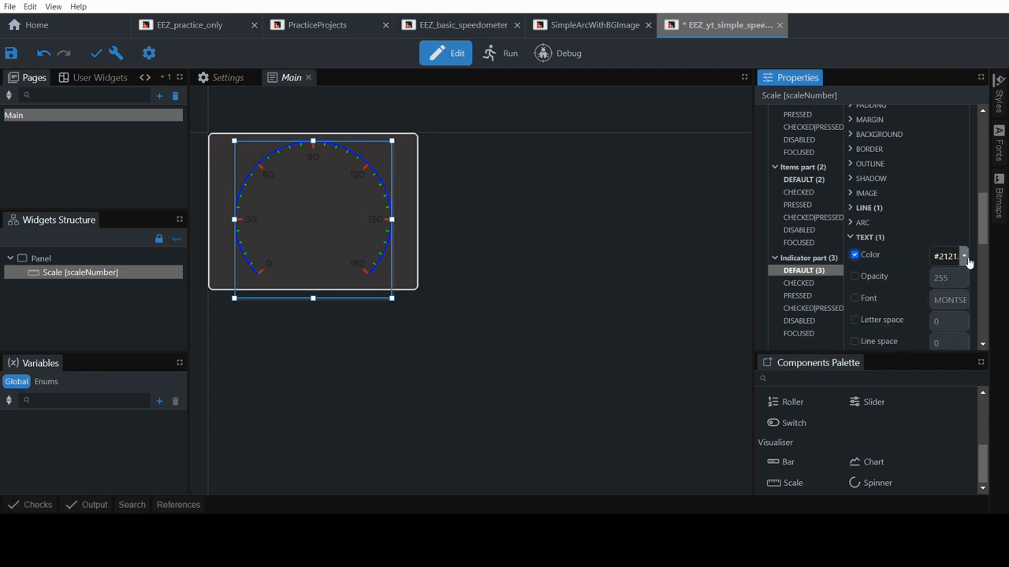
click(962, 257)
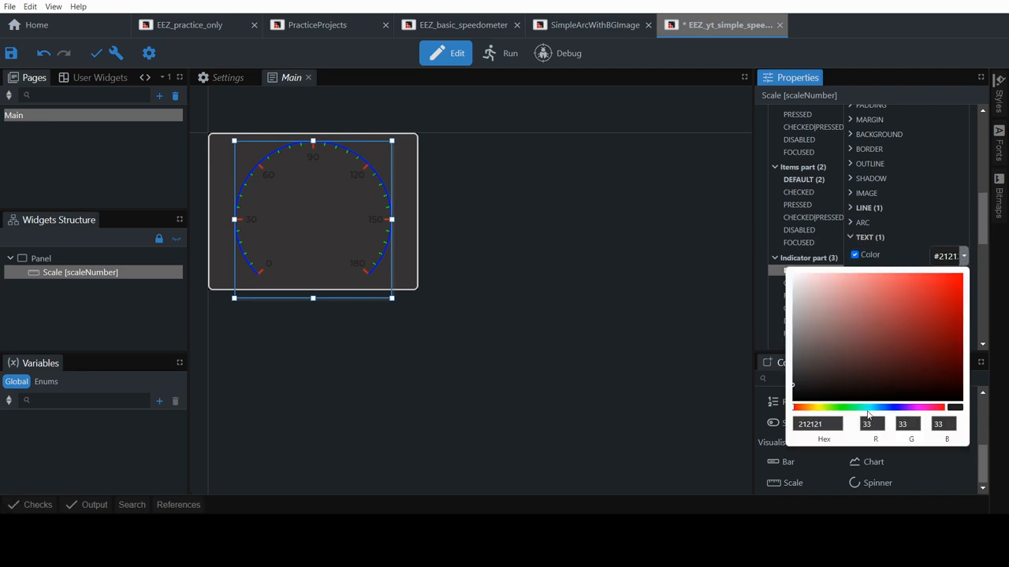
click(868, 408)
click(921, 336)
click(938, 289)
mouse_move(948, 286)
mouse_down()
mouse_move(949, 274)
mouse_move(947, 301)
mouse_move(941, 274)
mouse_up()
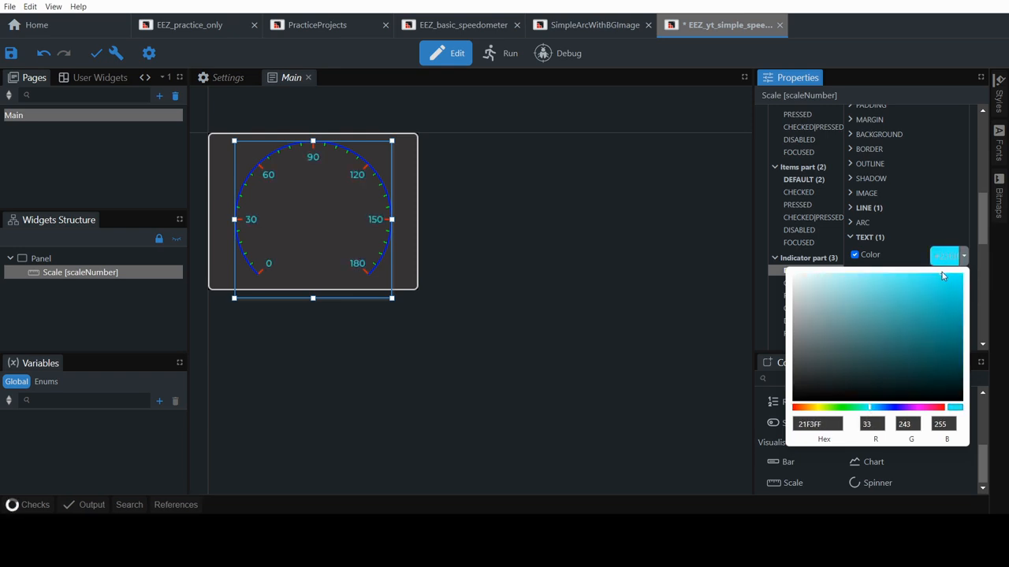
click(560, 260)
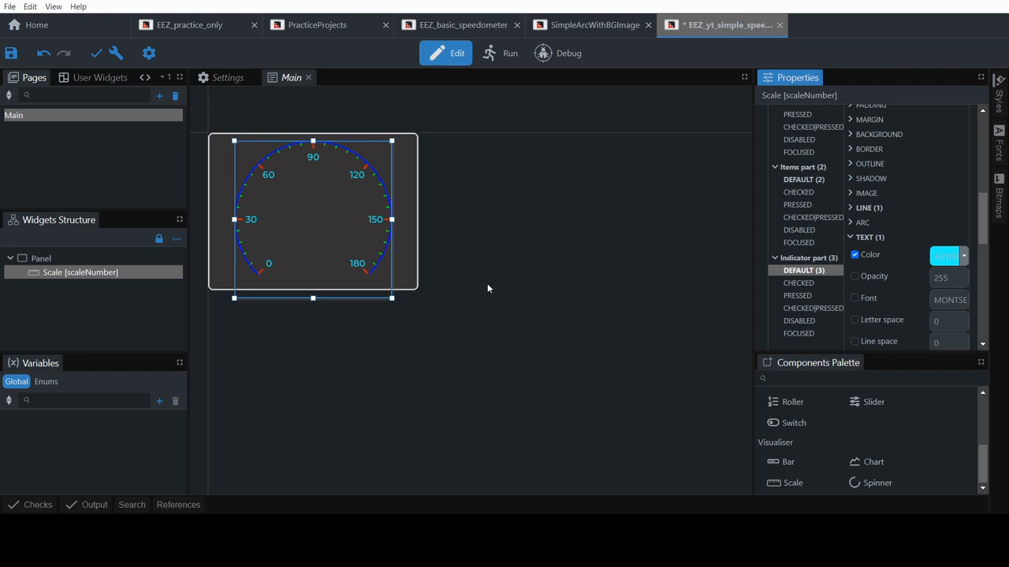
Review the total tick count and major tick interval settings of scaleNumber
scroll(885, 185, up, 10)
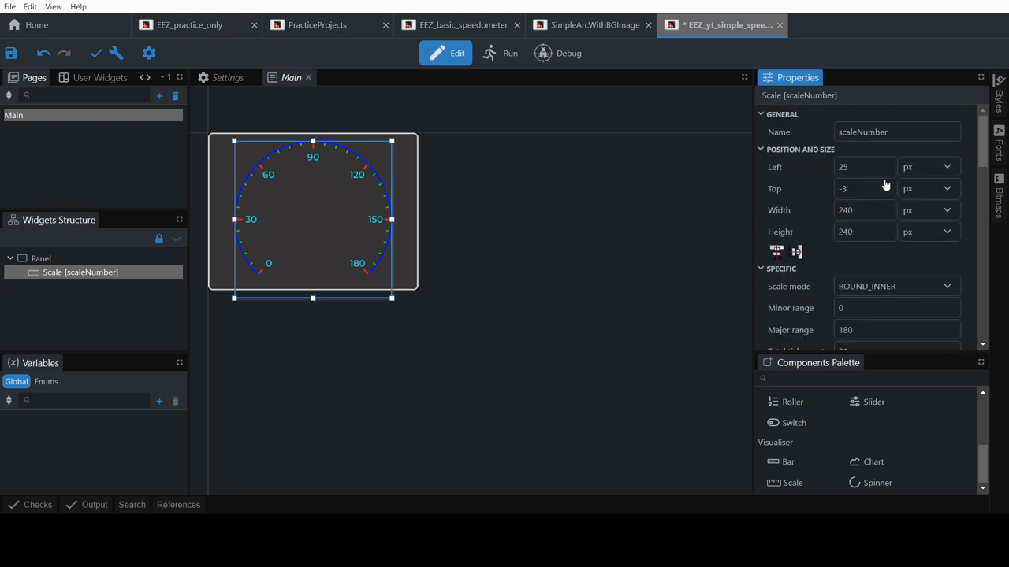
scroll(795, 290, down, 2)
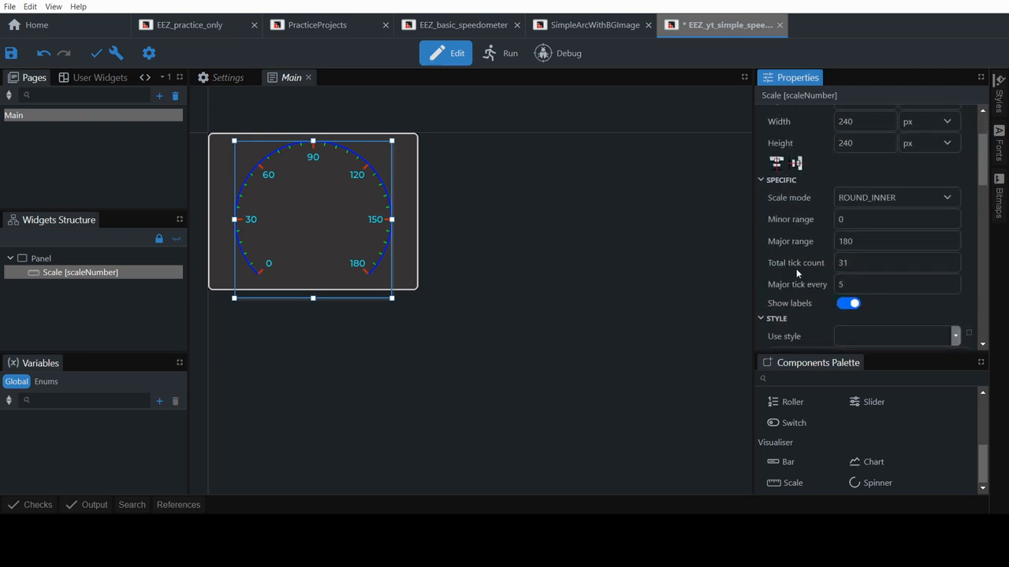
double_click(849, 263)
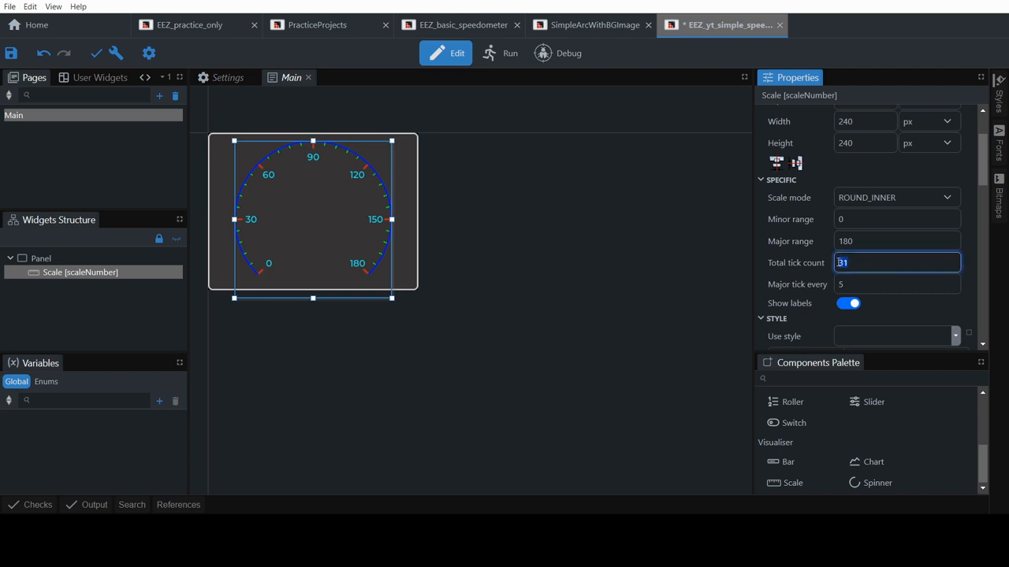
click(842, 285)
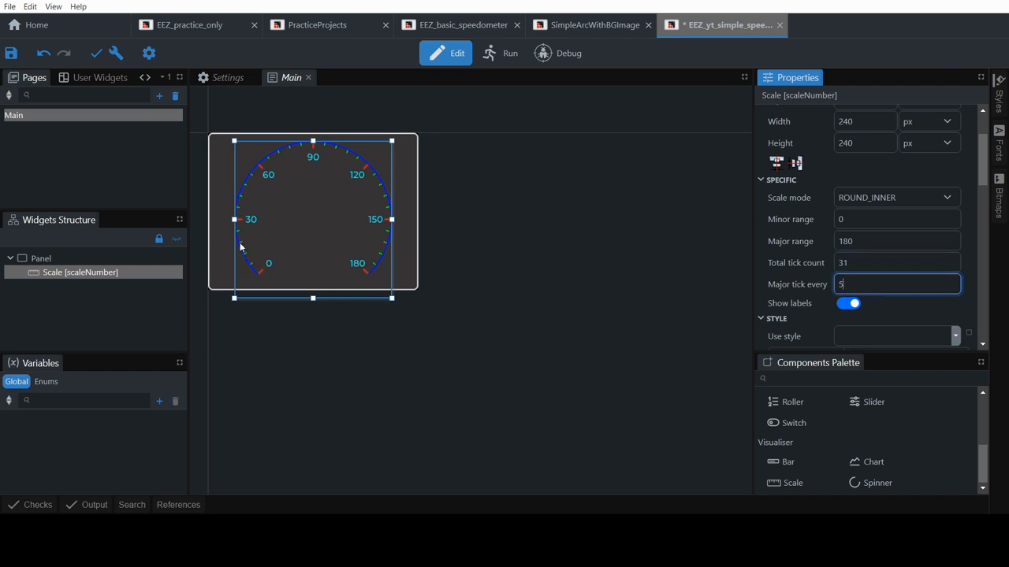
Try total tick counts of 30 and 40 for scaleNumber
click(849, 262)
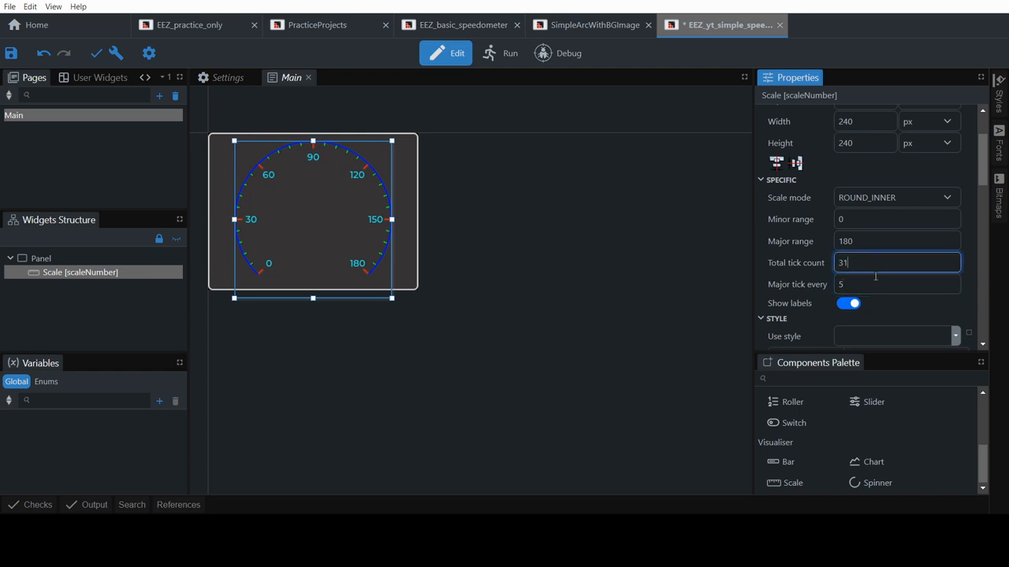
key(BackSpace)
text(0)
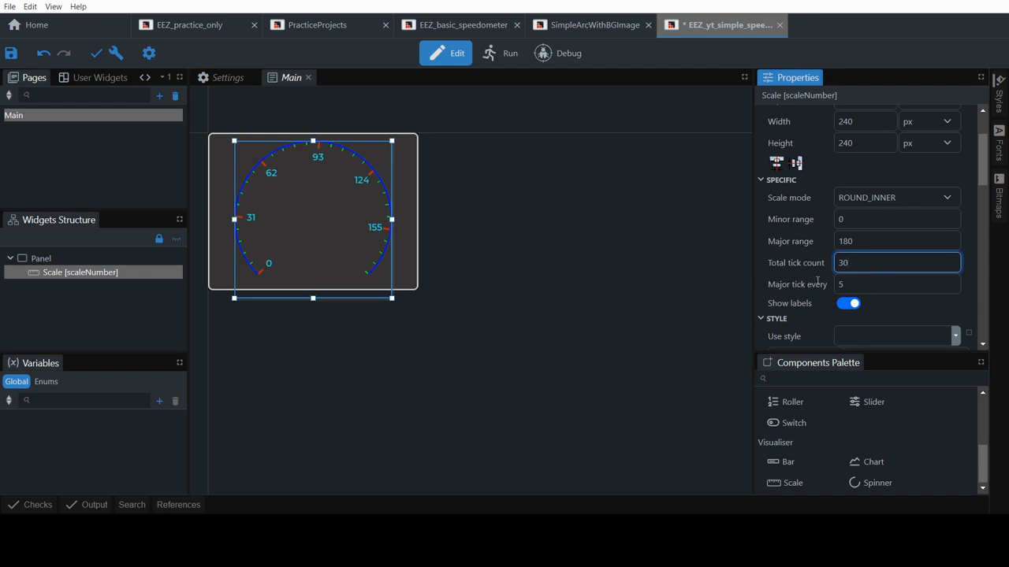
scroll(265, 257, down, 1)
scroll(266, 257, up, 1)
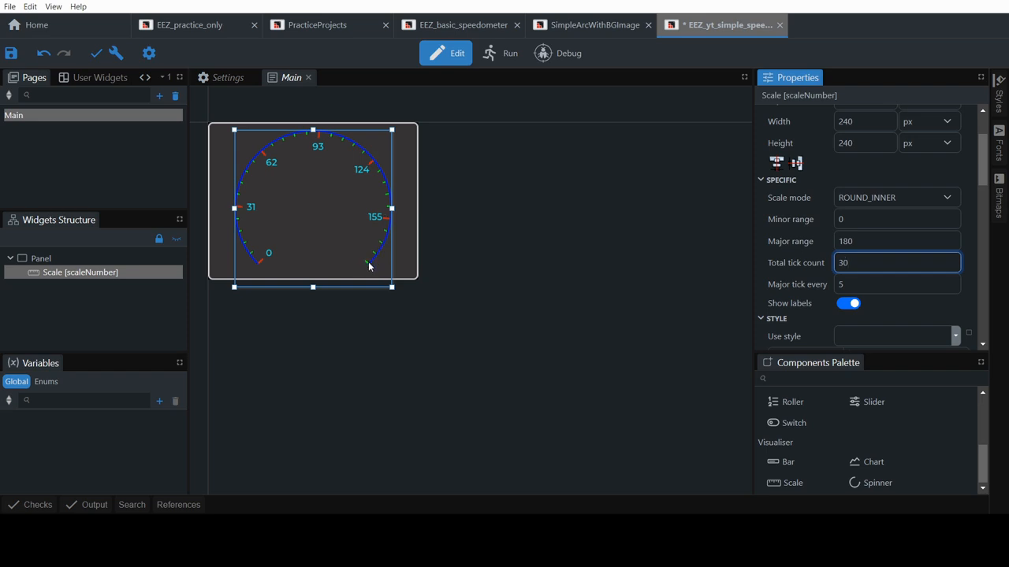
key(BackSpace)
text(40)
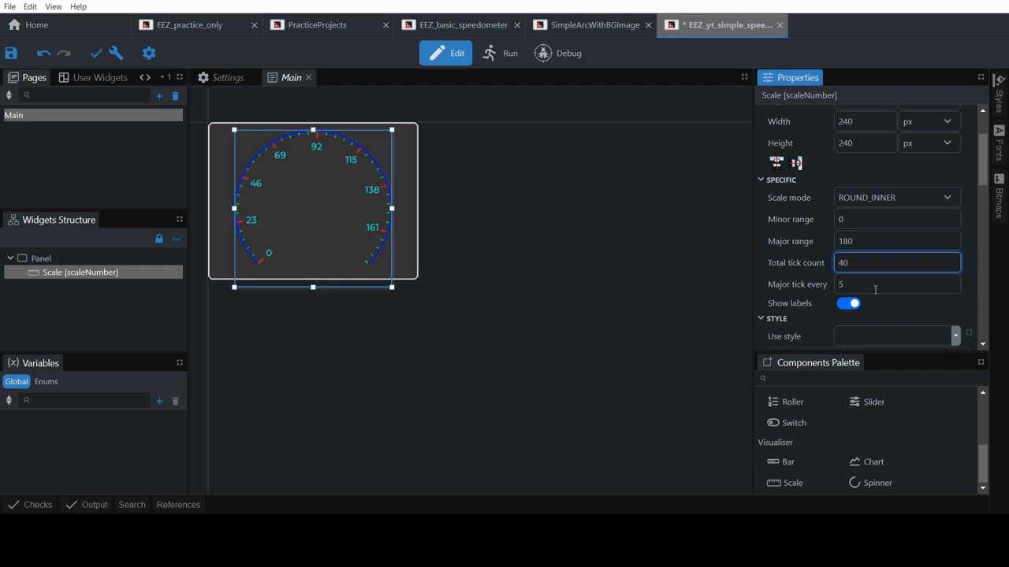
Set scaleNumber's total tick count to 31 and space its major tick labels 18 units apart
key(BackSpace)
text(1)
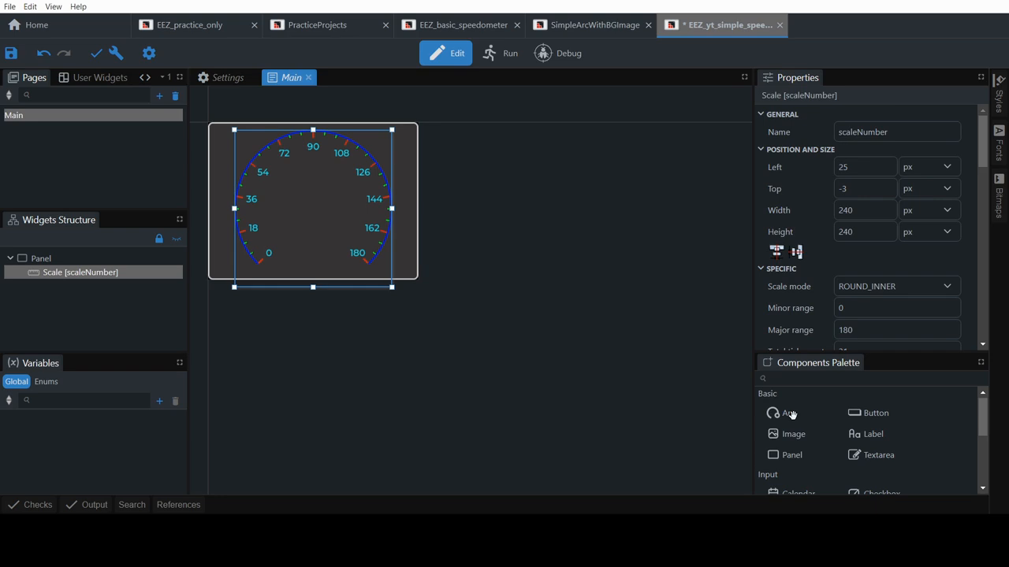
Add an Arc widget over the middle of the gauge and name it arcRainbow
click(791, 413)
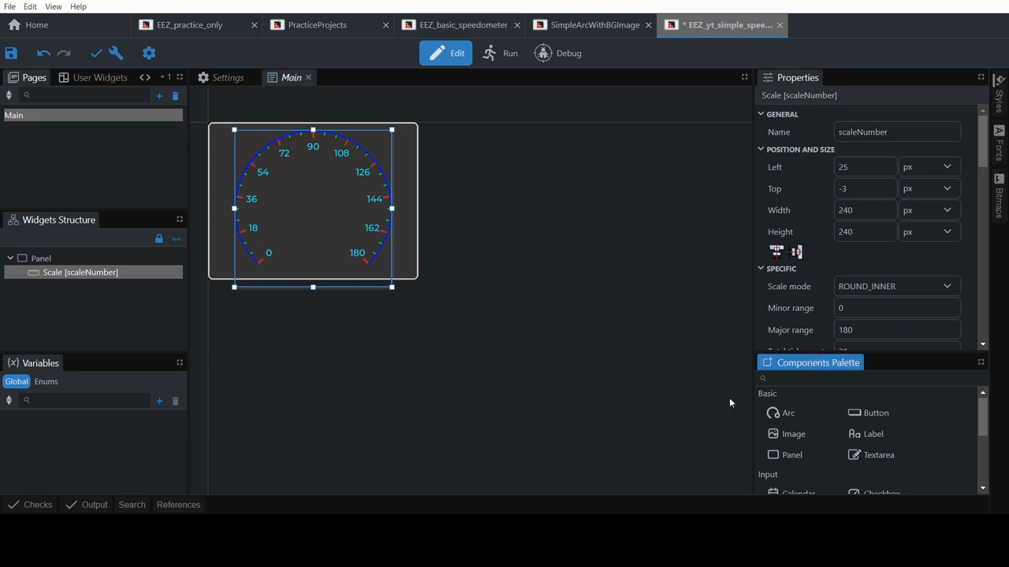
drag(791, 413, 316, 209)
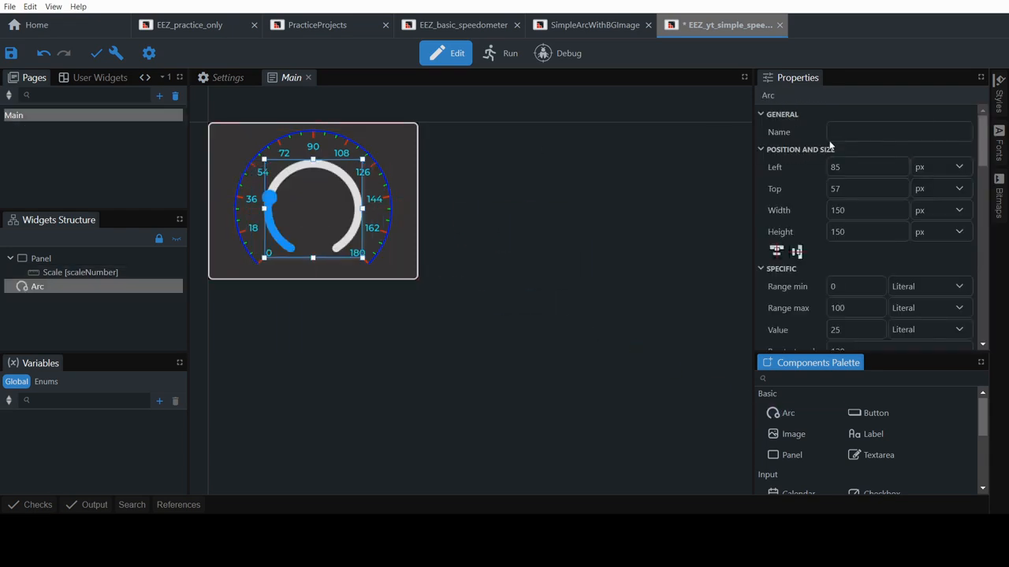
click(925, 126)
text(arcRainbow)
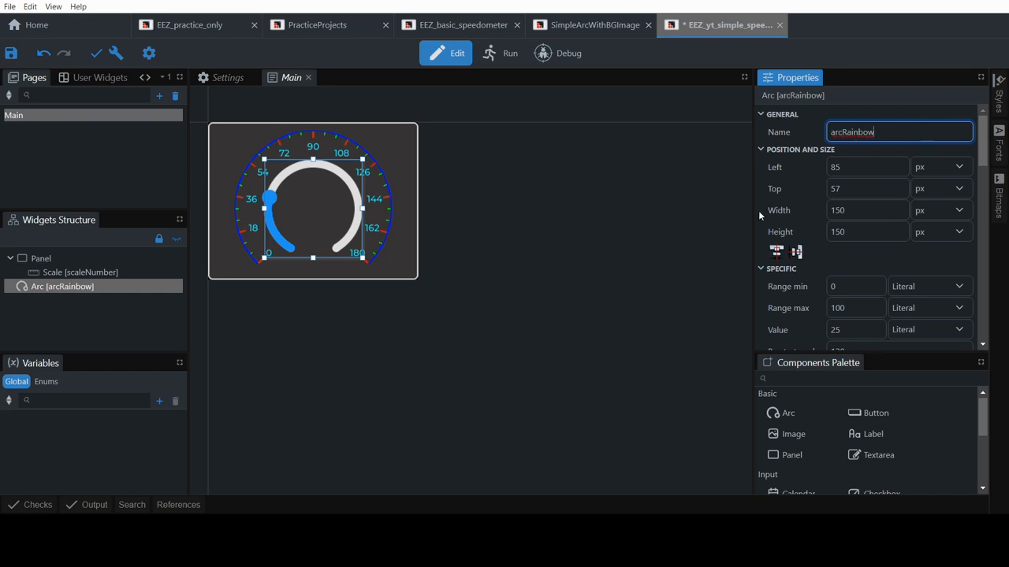
Resize arcRainbow to 230 by 230 px and move it over the scale at about left 50, top 22 px
double_click(832, 209)
text(230)
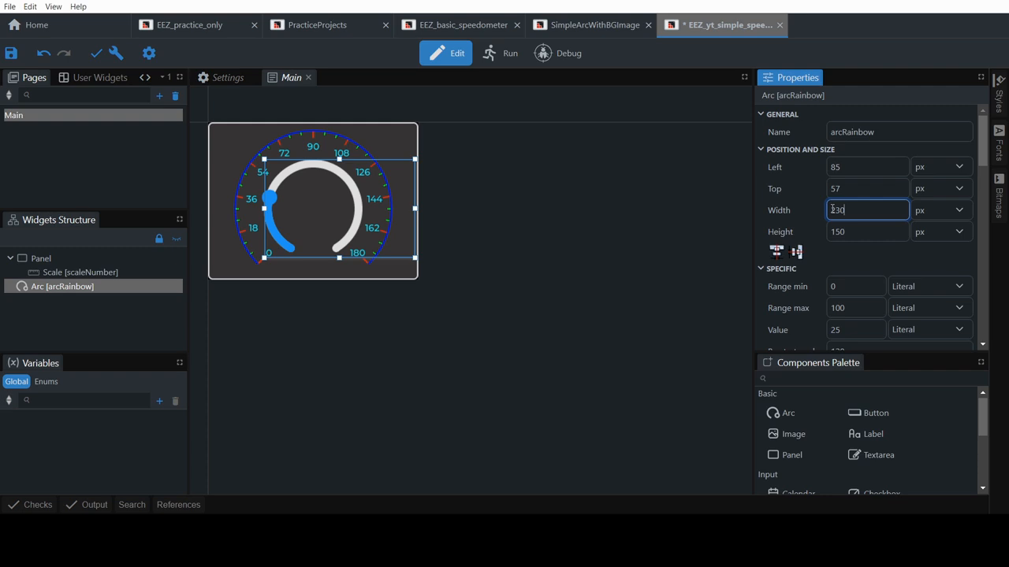
key(Tab)
key(Tab)
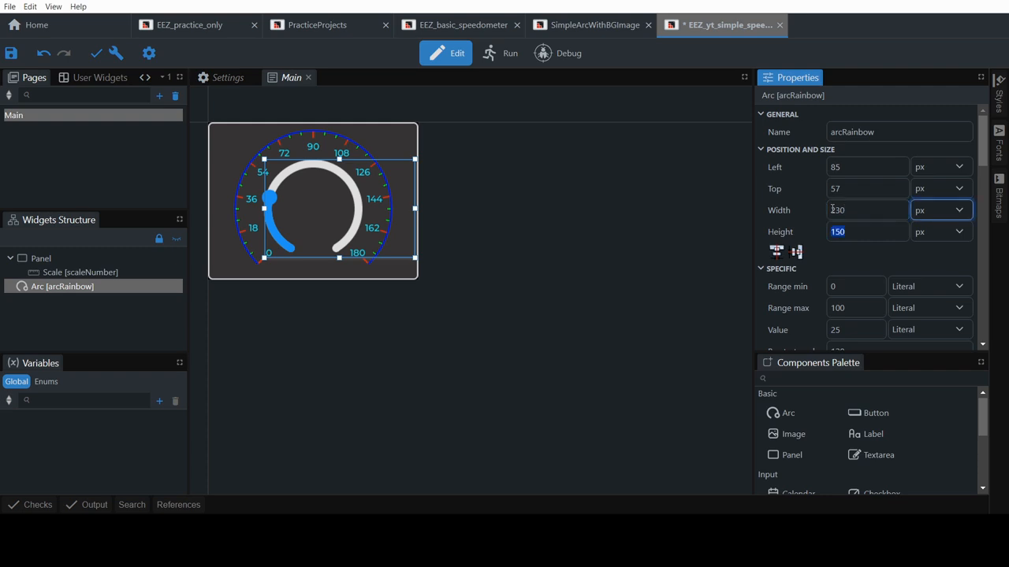
text(230)
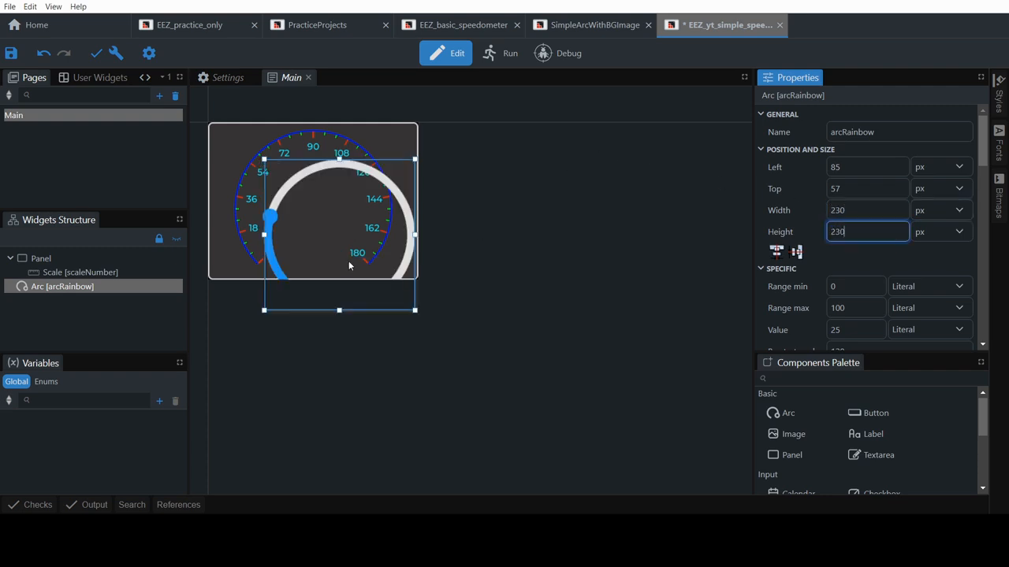
drag(318, 219, 298, 200)
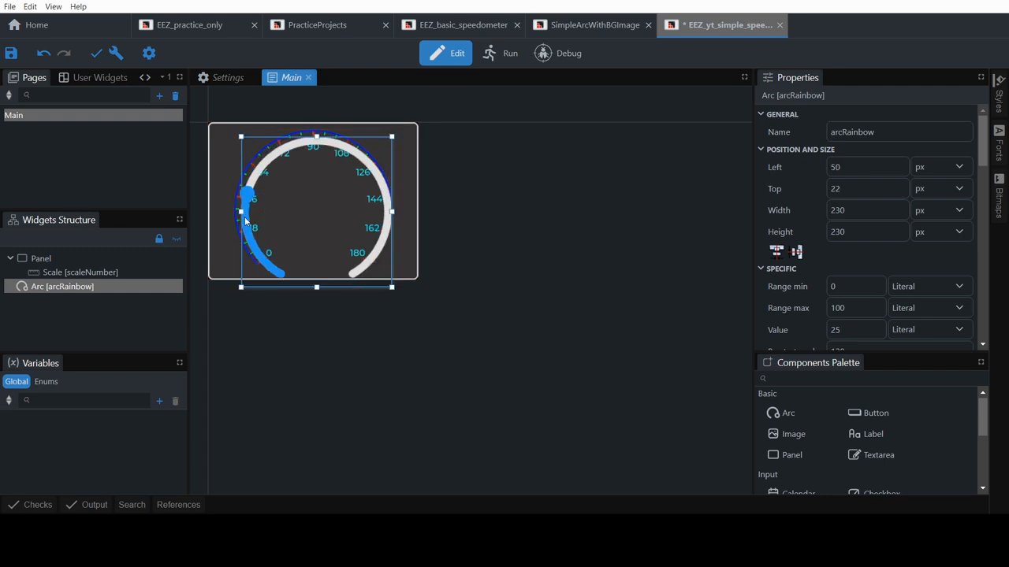
Set scaleNumber's scale mode to ROUND_OUTER
click(70, 272)
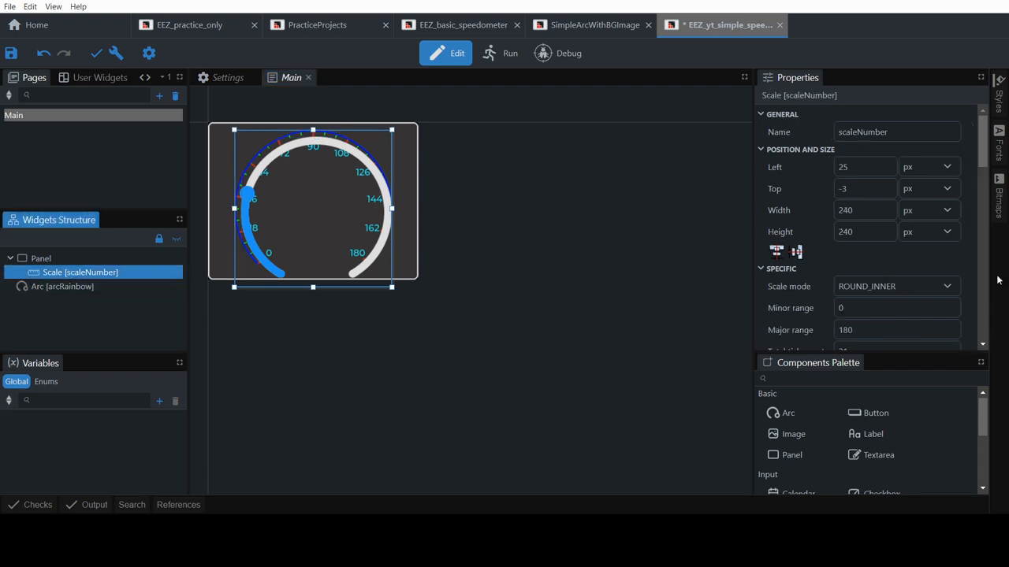
click(915, 287)
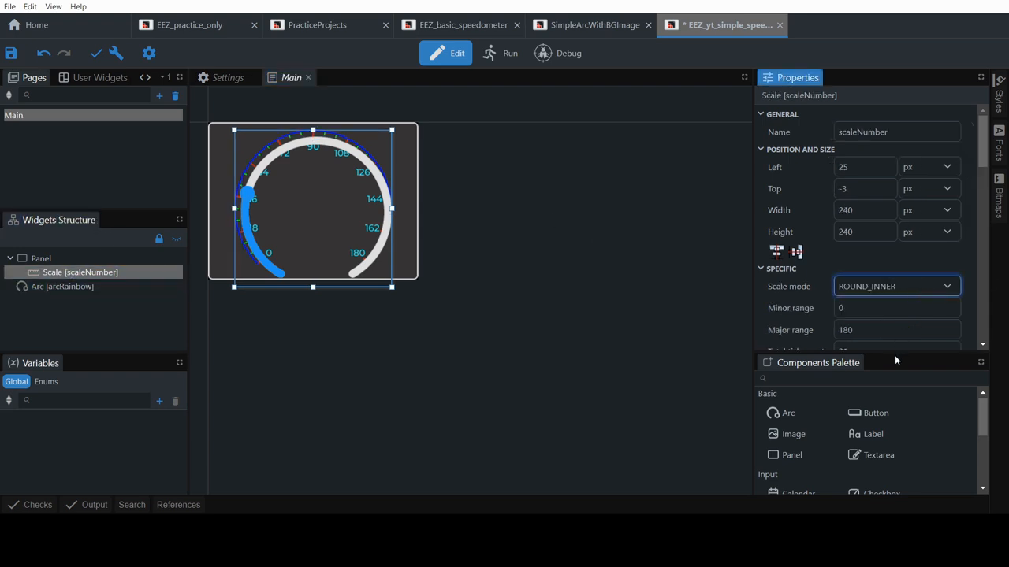
key(Down)
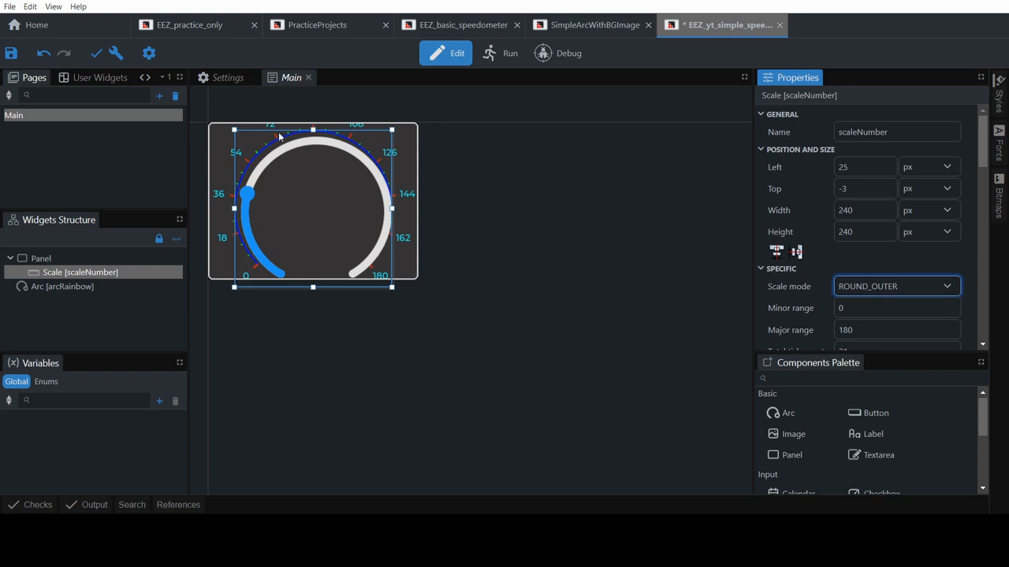
Move scaleNumber down to top 31 px and align arcRainbow inside its arc at left 45, top 51 px
drag(278, 138, 275, 158)
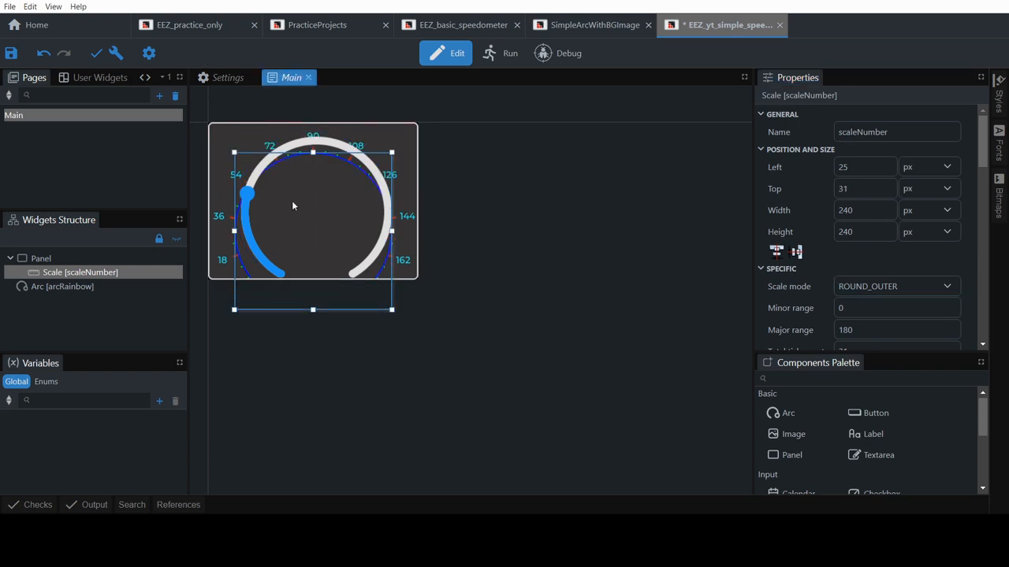
click(288, 150)
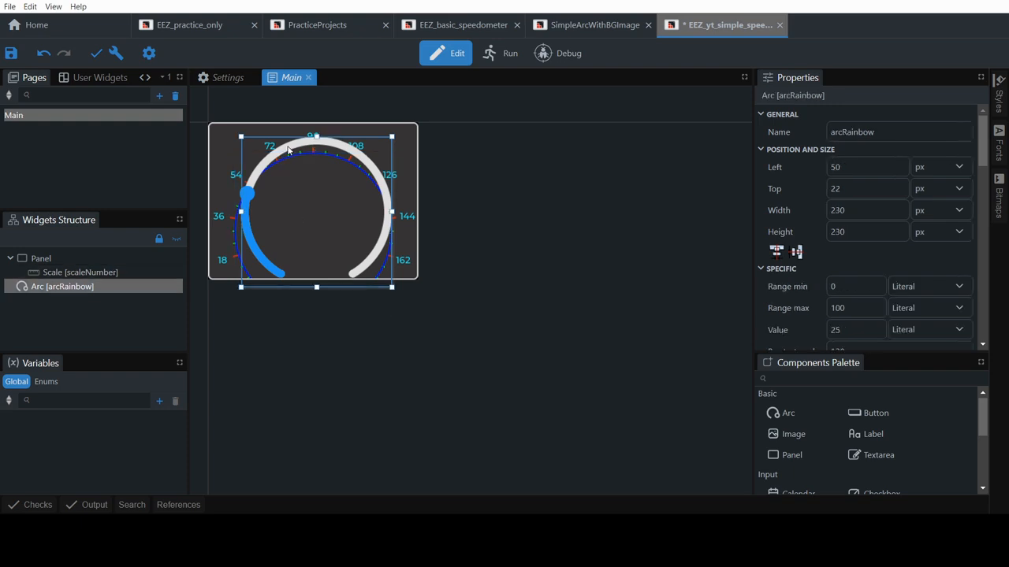
drag(296, 148, 300, 183)
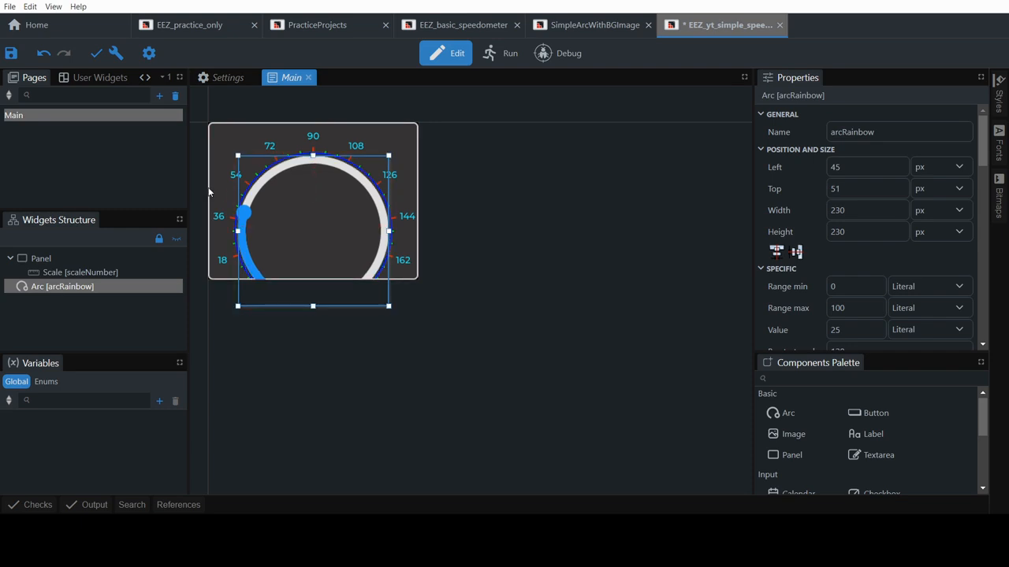
click(52, 271)
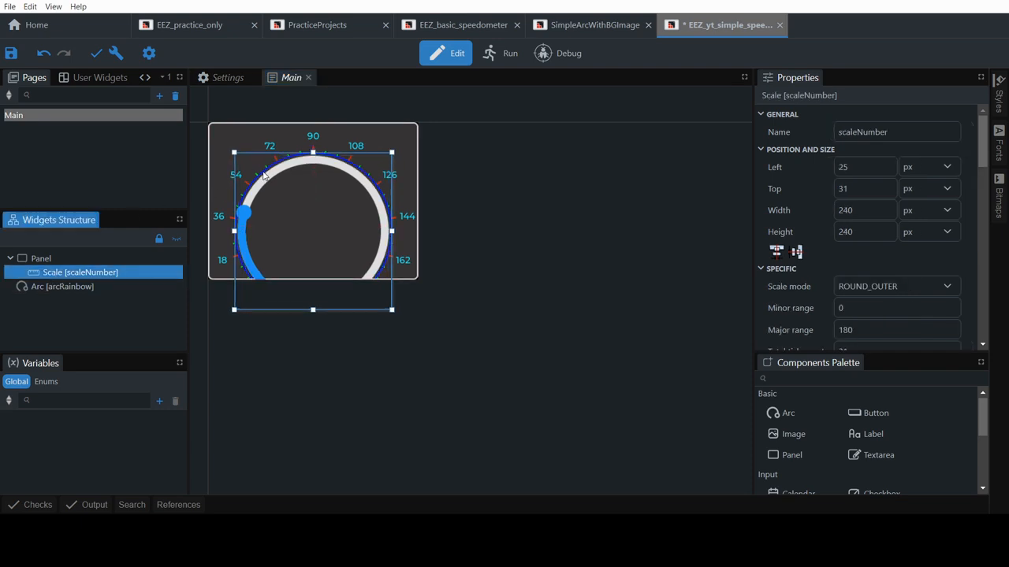
drag(248, 163, 248, 136)
drag(318, 139, 317, 165)
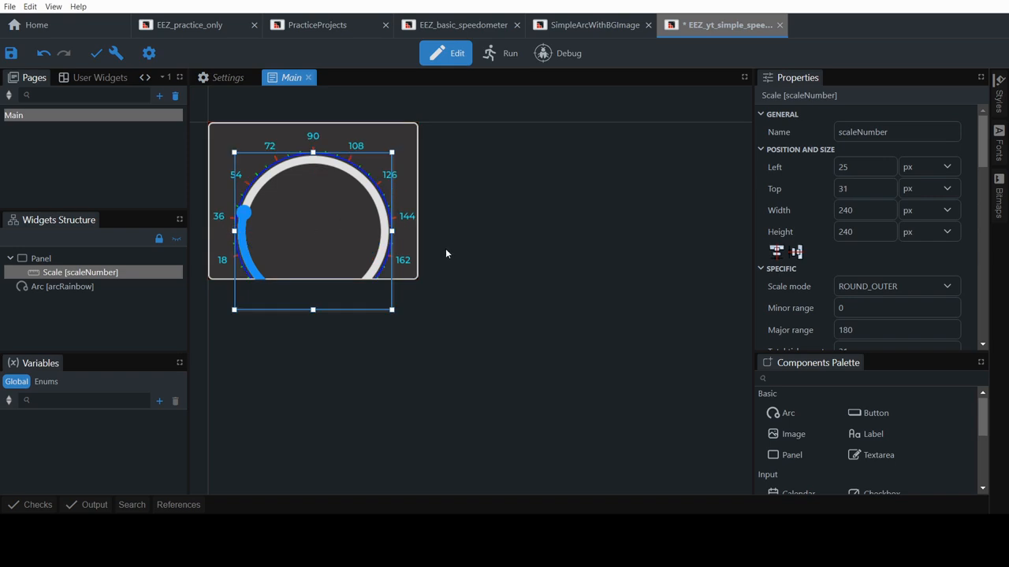
Nest arcRainbow inside the Panel in the widget hierarchy, alongside scaleNumber
click(411, 155)
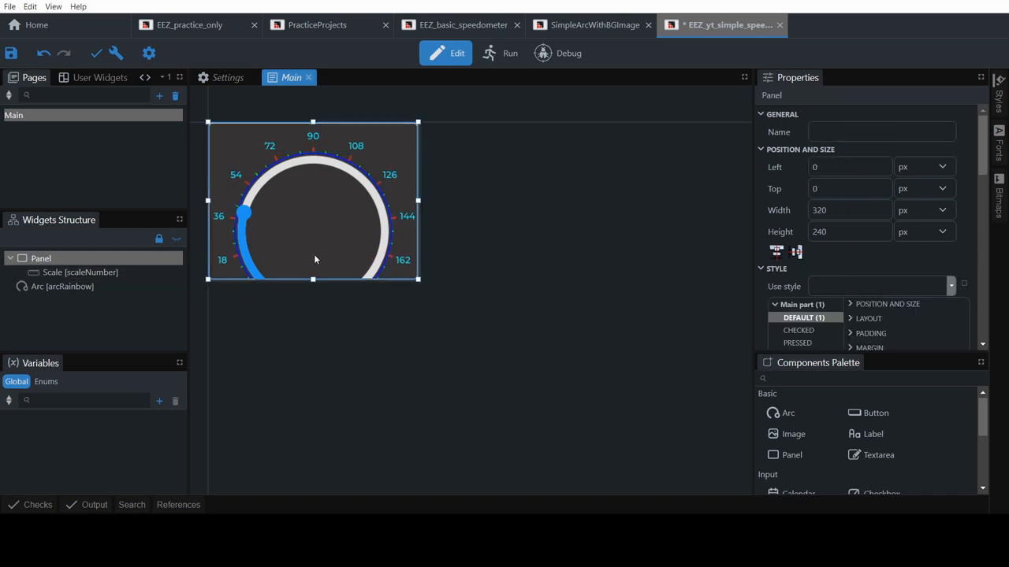
click(44, 287)
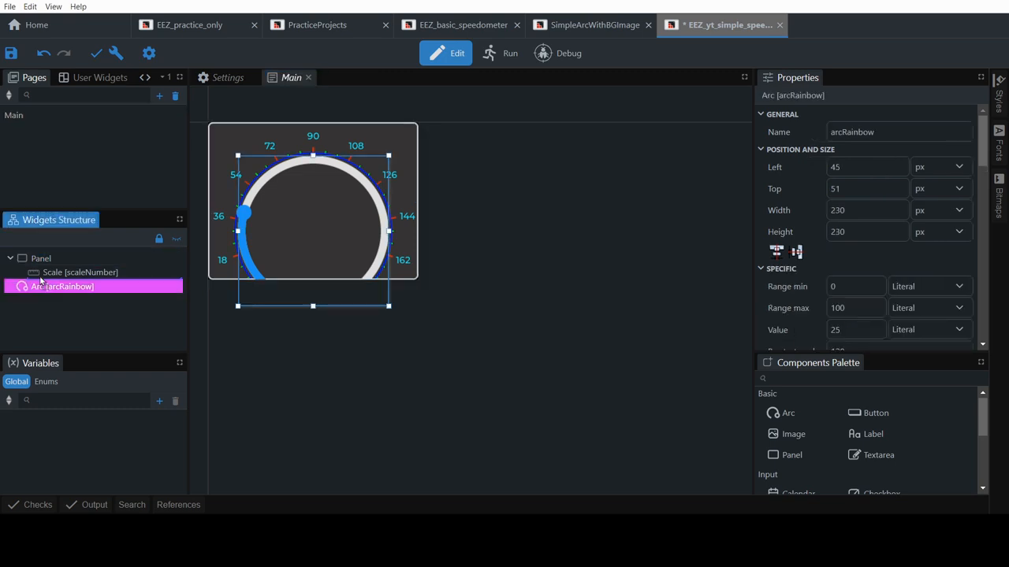
drag(41, 280, 43, 282)
mouse_move(294, 231)
mouse_down()
mouse_move(278, 227)
mouse_move(292, 231)
mouse_up()
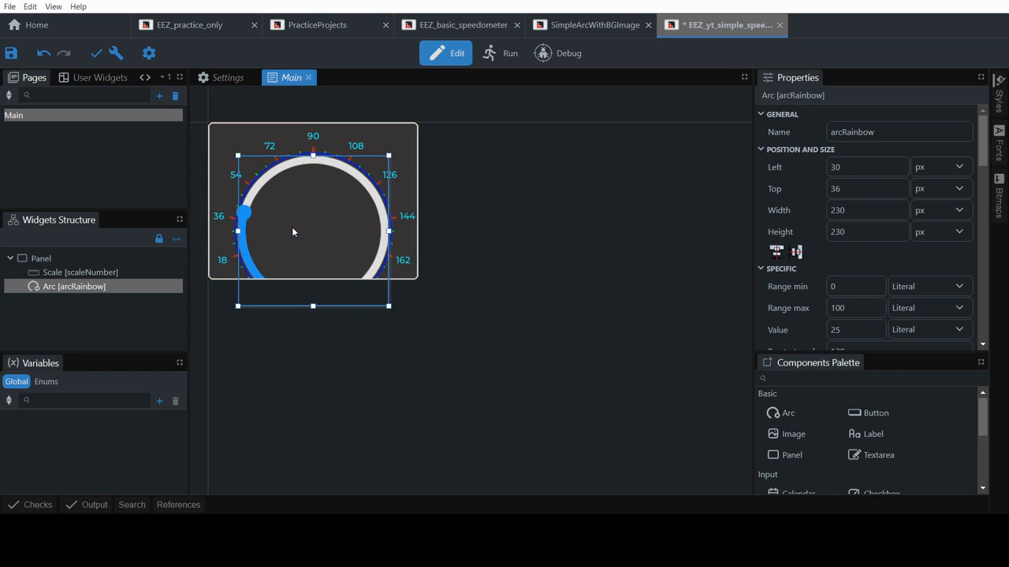
click(402, 340)
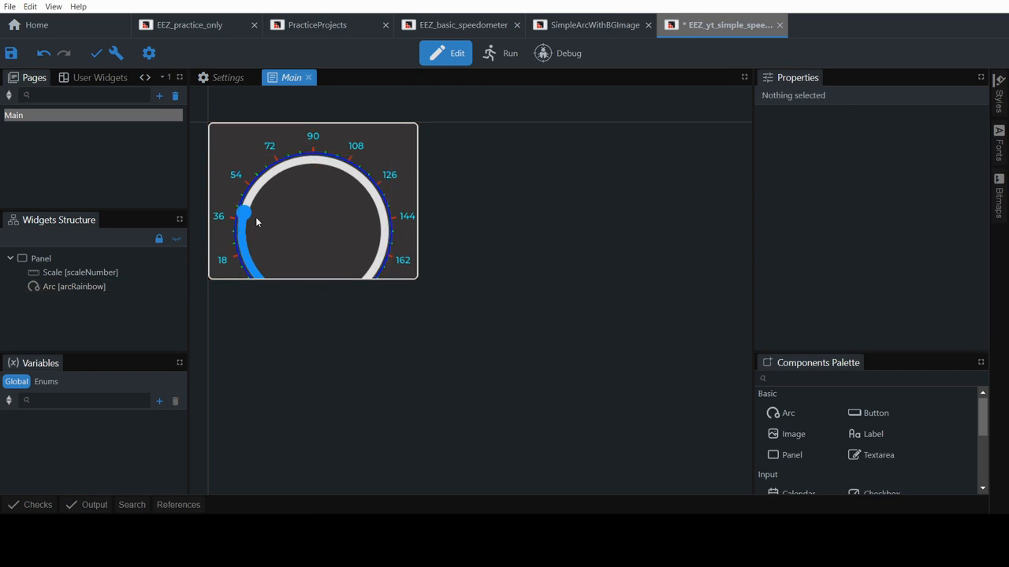
Run the project, test moving the arc's knob along its track, and return to editing
click(295, 225)
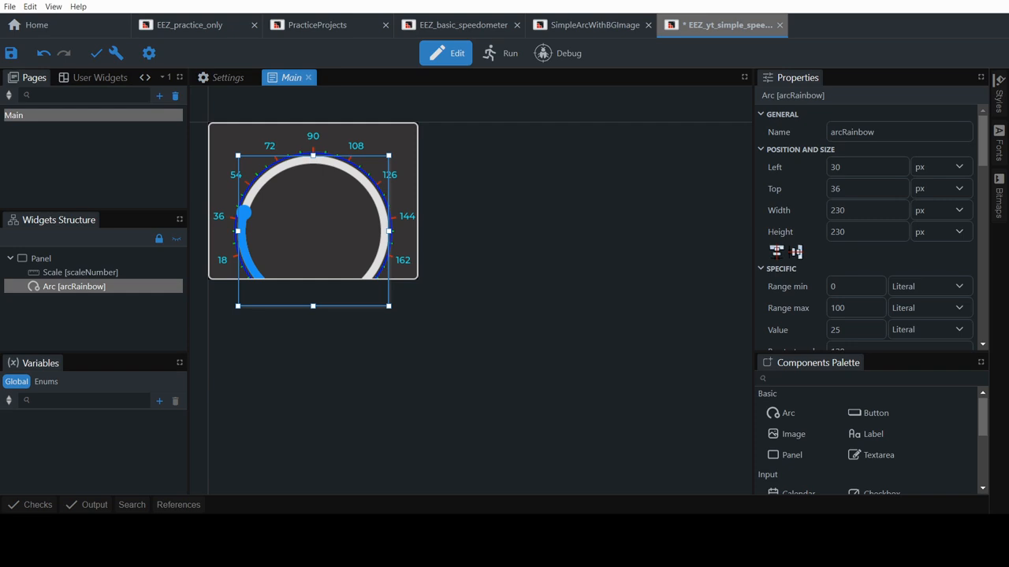
click(508, 54)
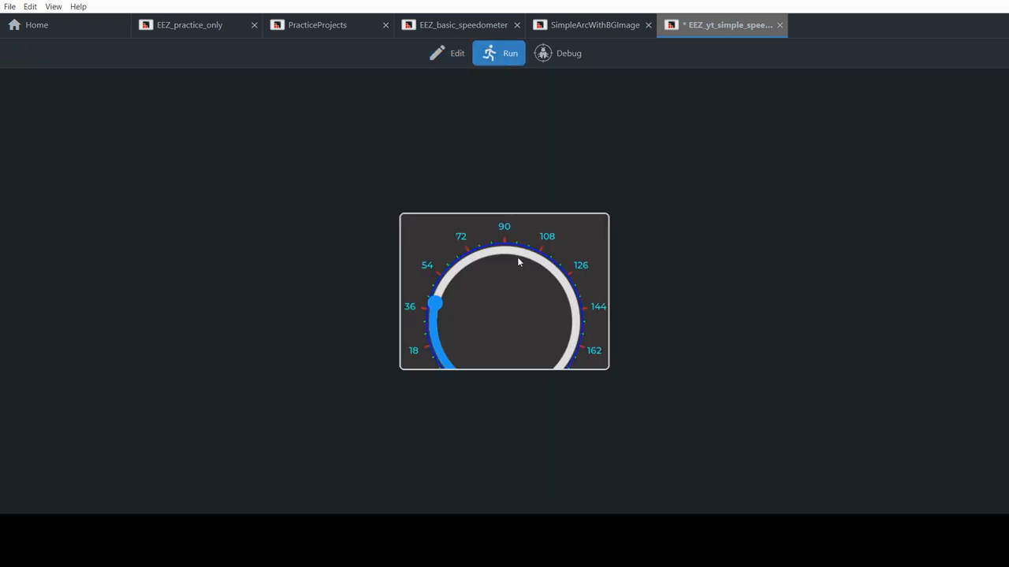
drag(439, 309, 459, 285)
drag(528, 280, 443, 294)
click(455, 52)
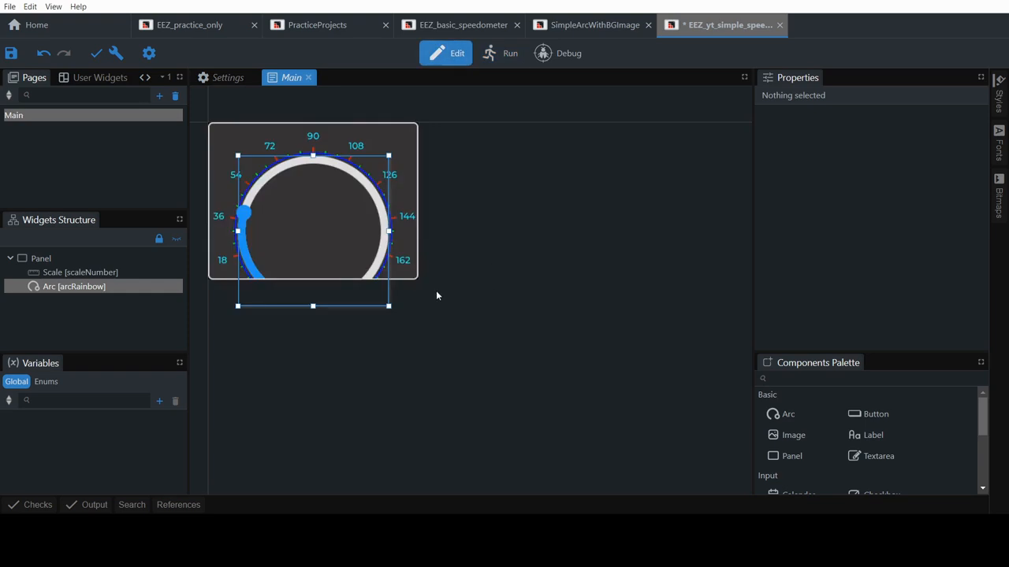
Set arcRainbow's maximum range value to 180
click(319, 241)
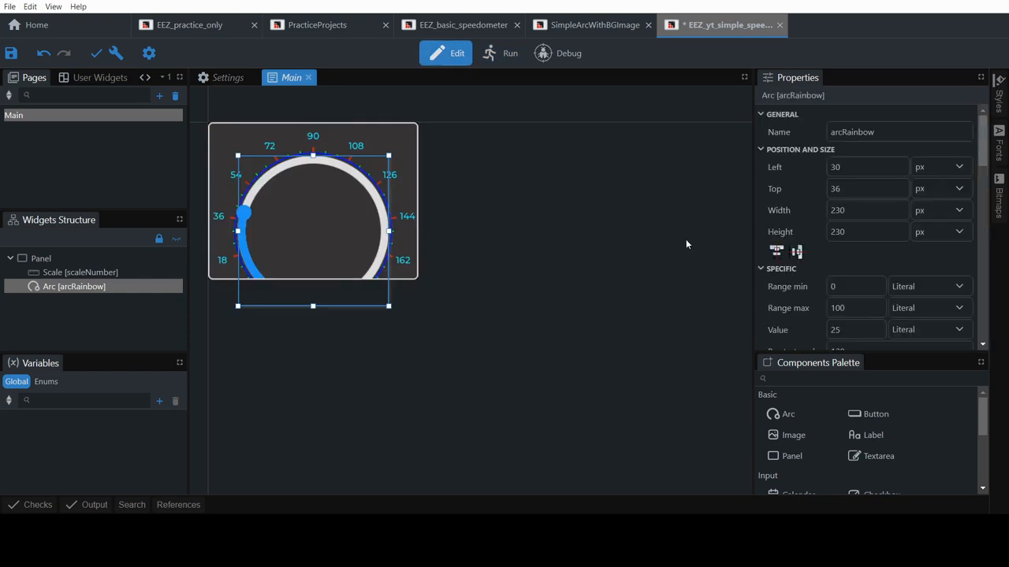
click(846, 286)
double_click(839, 307)
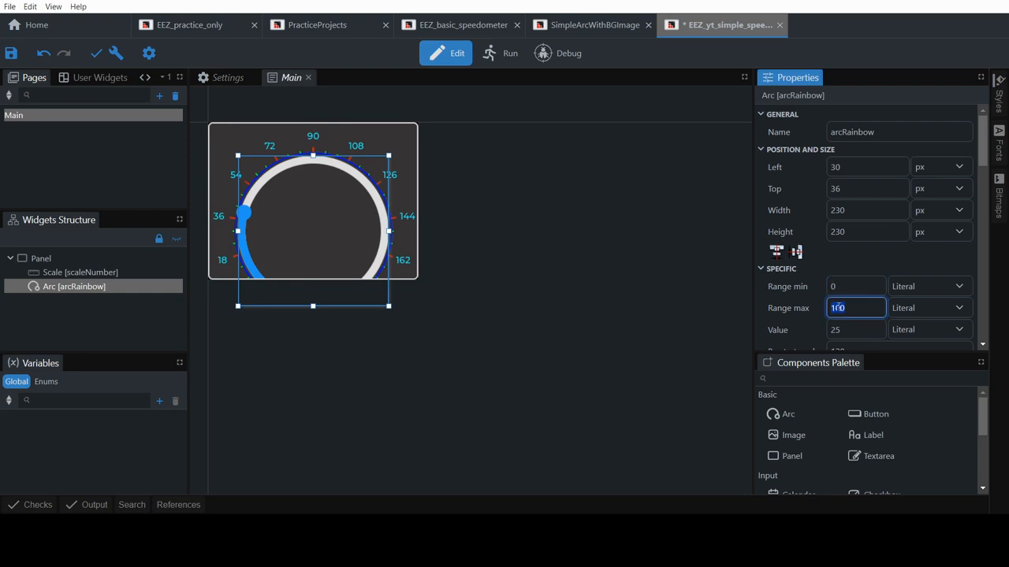
text(180)
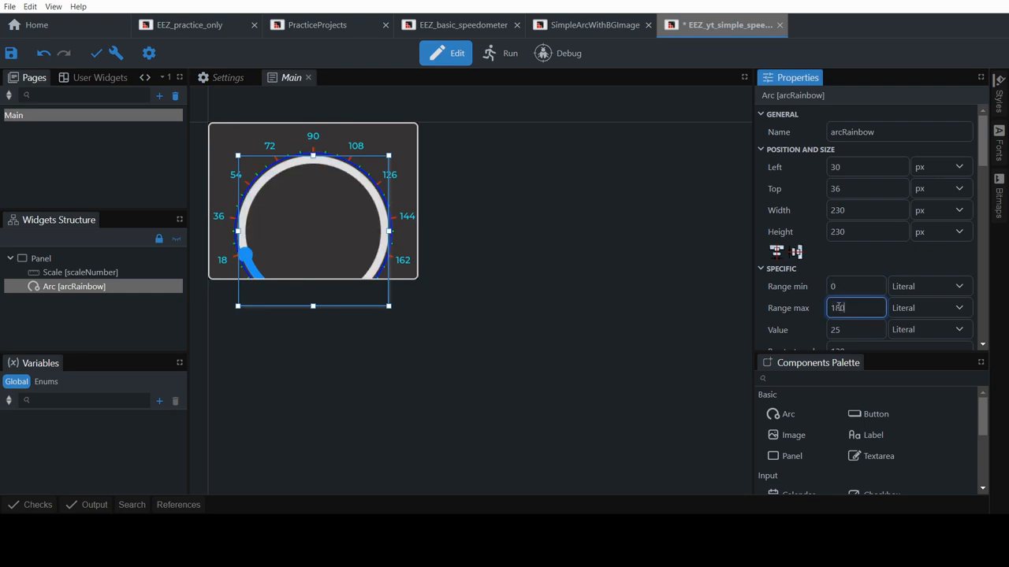
Set arcRainbow's background start angle to 180 and its background end angle to 360
scroll(824, 259, down, 3)
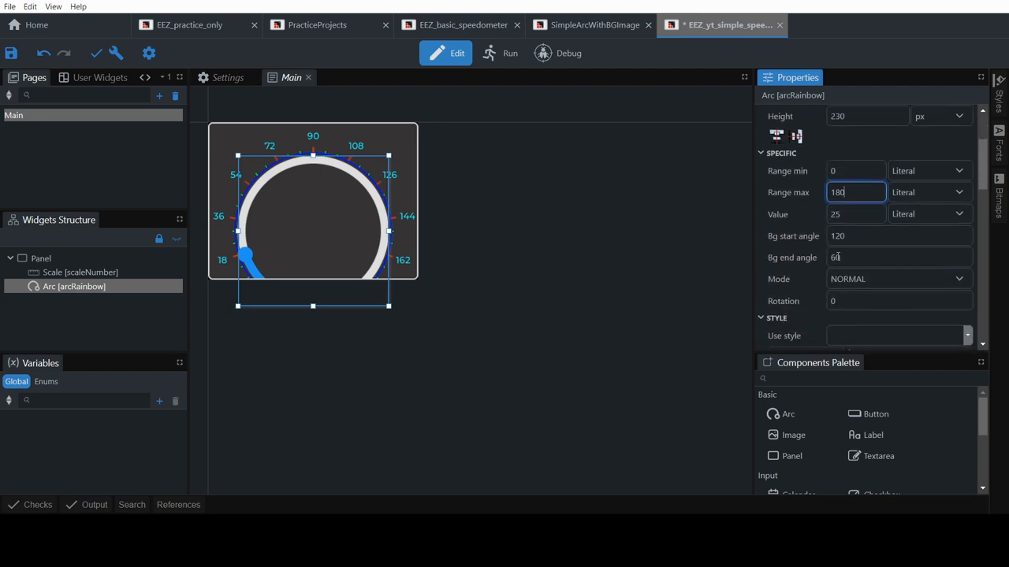
click(832, 236)
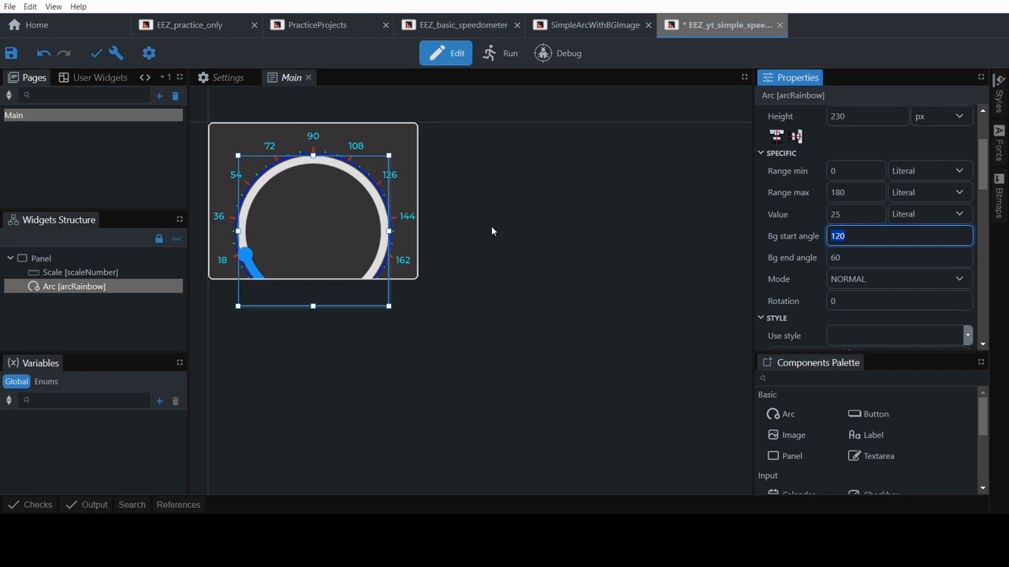
text(180)
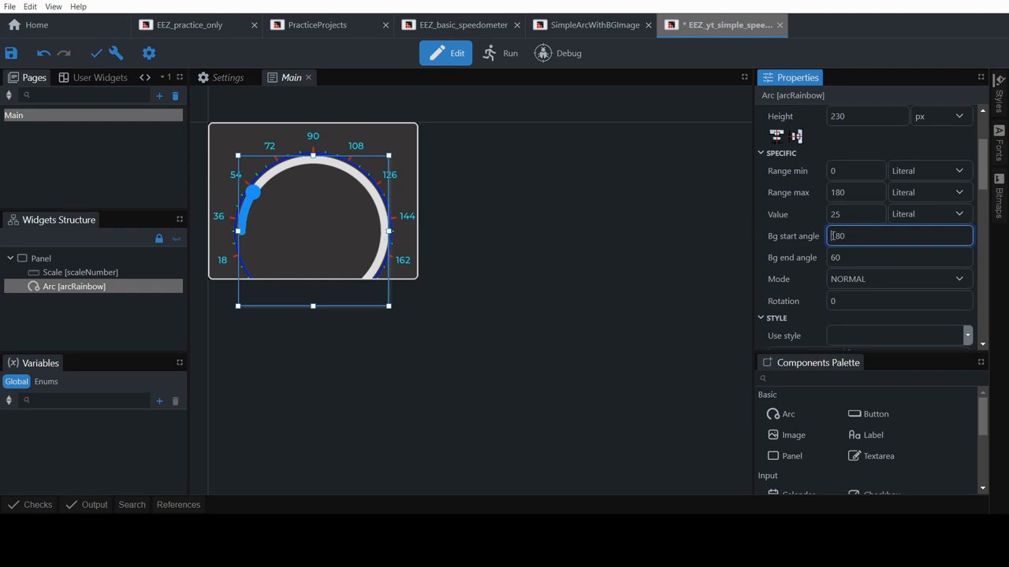
double_click(835, 258)
text(360)
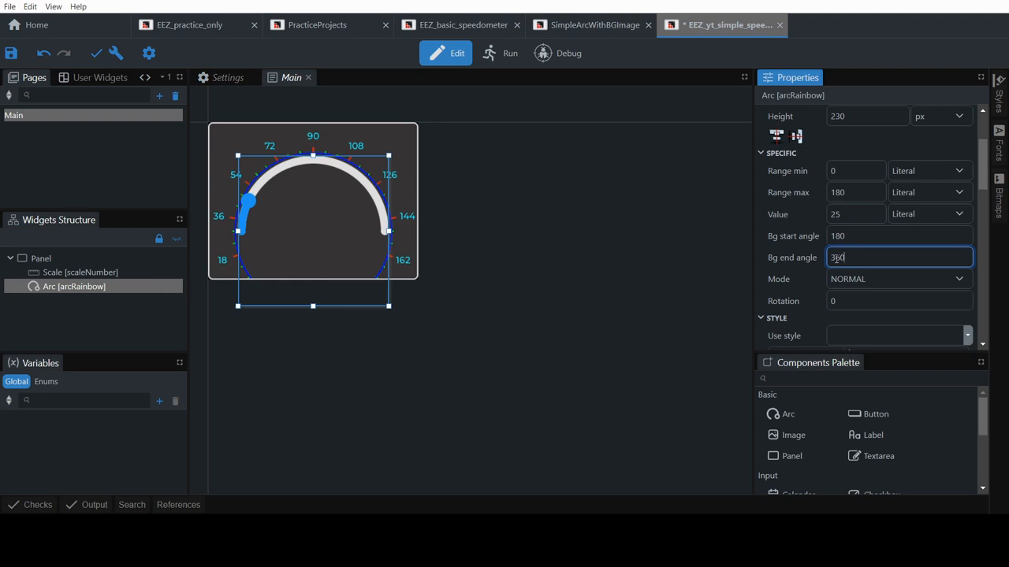
Change arcRainbow's background end angle to 45
key(BackSpace)
key(BackSpace)
key(BackSpace)
text(0)
key(BackSpace)
text(45)
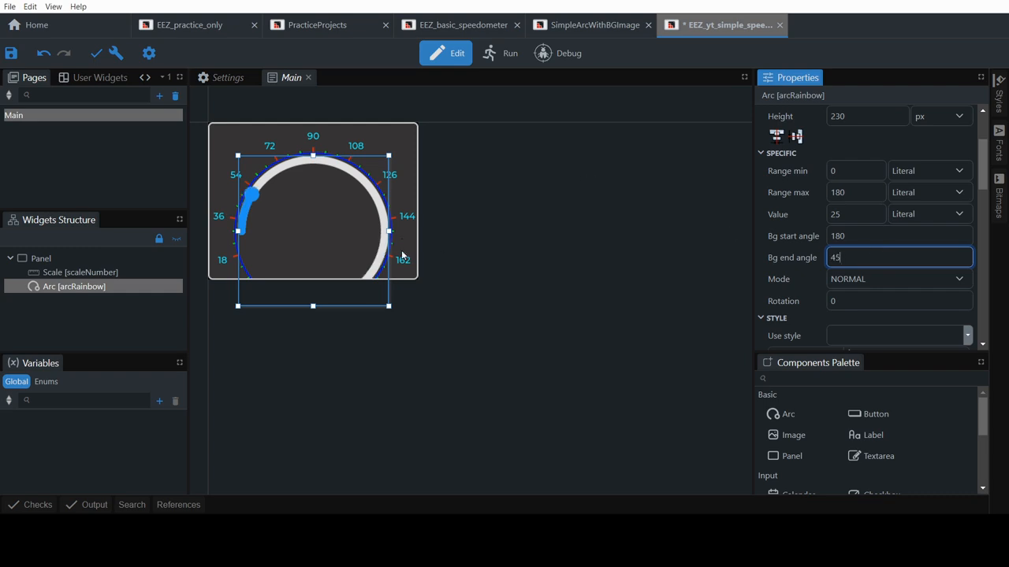
Move arcRainbow up over the scale numbers and set its background end angle to 90
drag(336, 219, 342, 189)
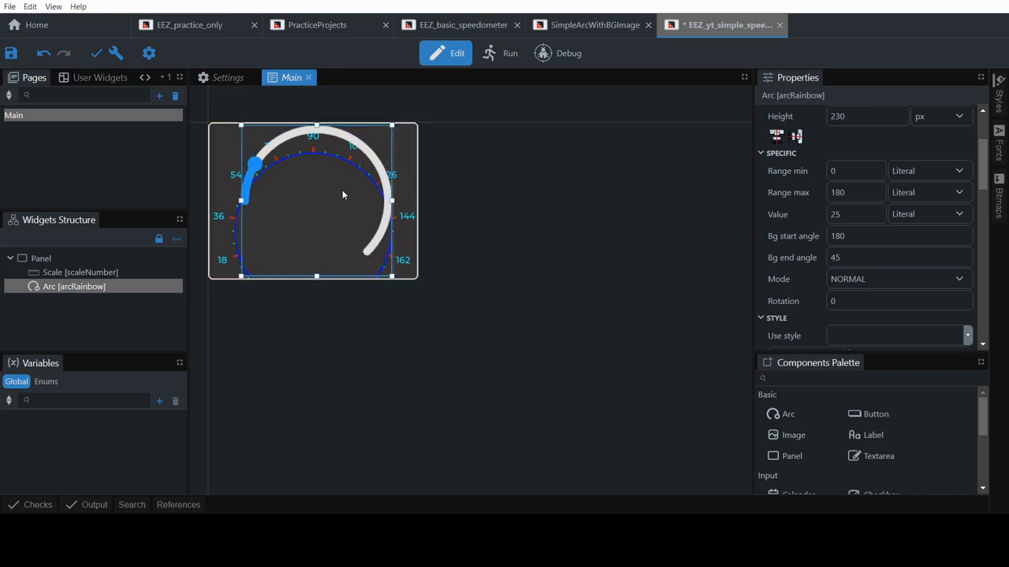
double_click(832, 257)
text(90)
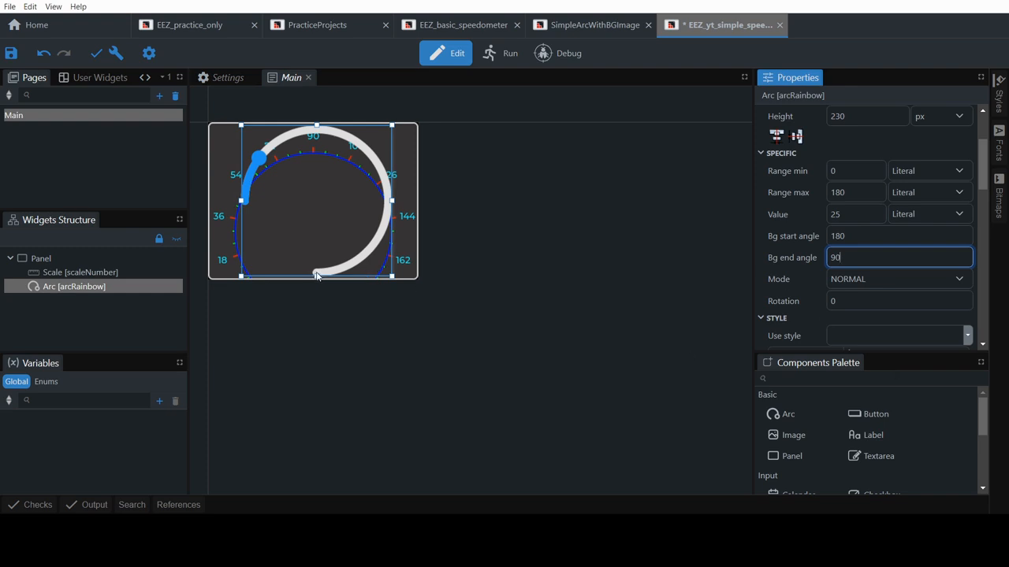
Set arcRainbow's background end angle to 0 and move the arc back inside the scale, at about left 30 px, top 36 px
double_click(835, 254)
text(0)
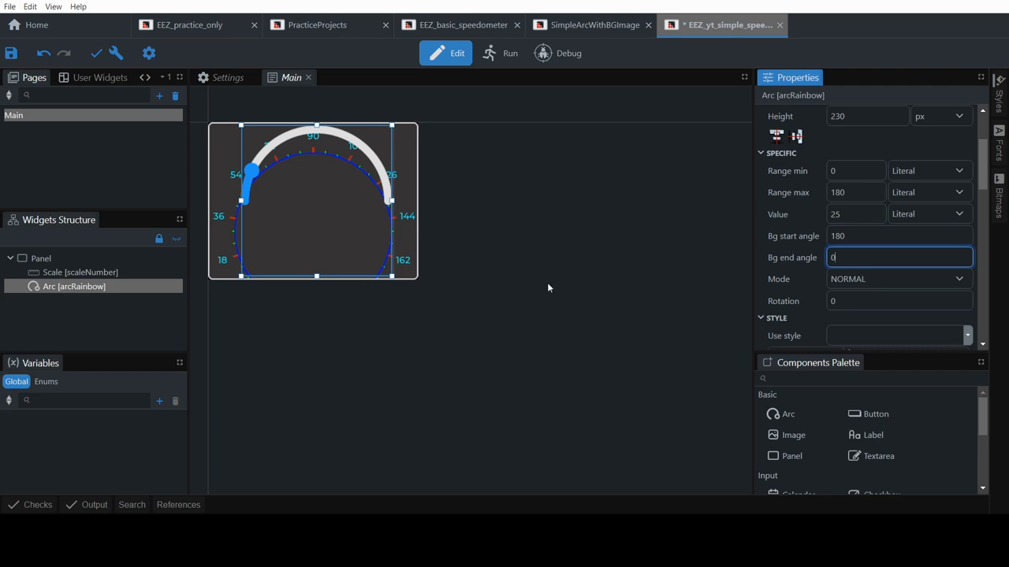
drag(316, 228, 330, 249)
click(488, 258)
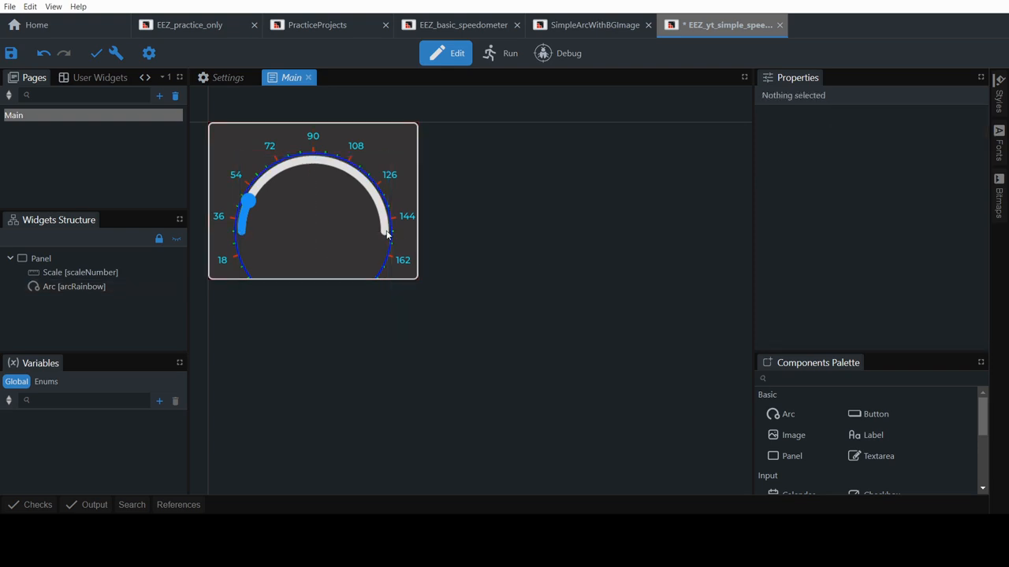
Override the arc width in the default state of arcRainbow's main part with 22
click(246, 224)
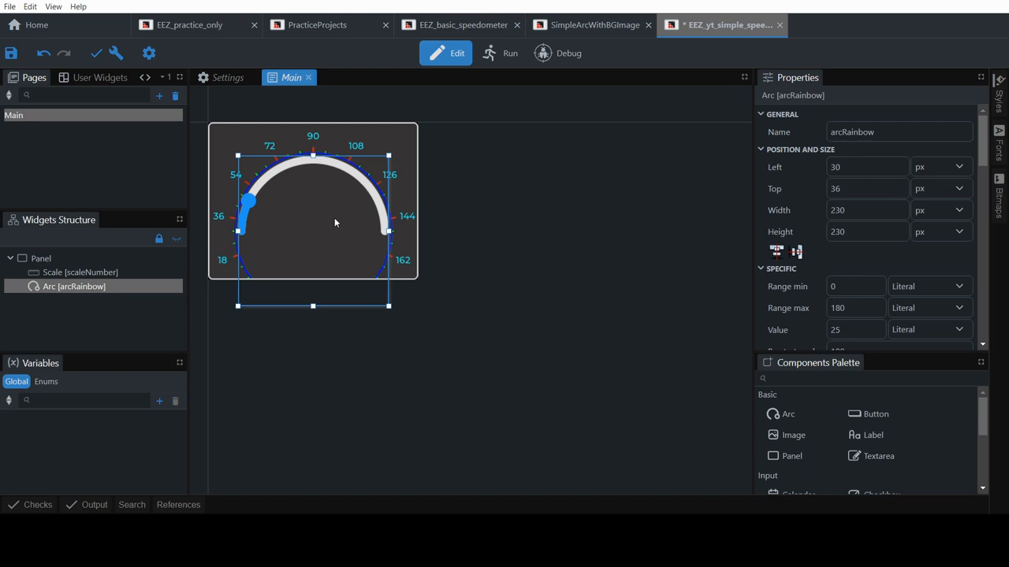
scroll(895, 289, down, 3)
scroll(895, 289, down, 2)
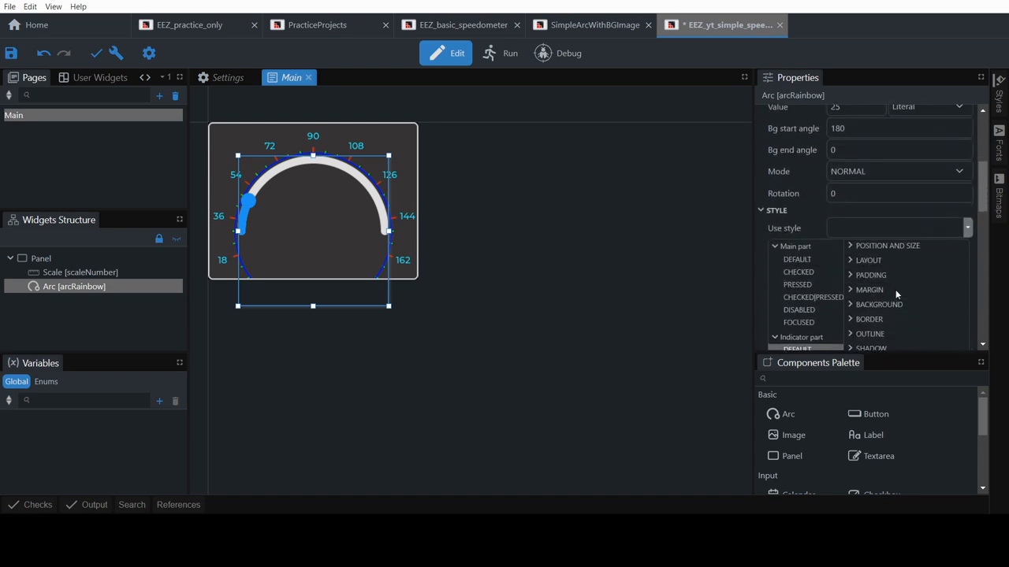
click(811, 238)
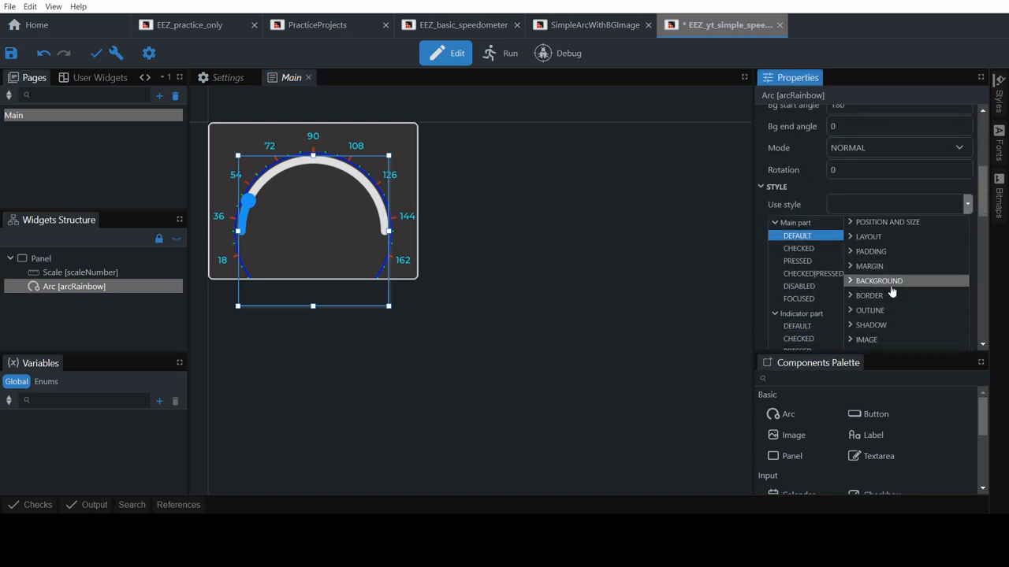
scroll(893, 289, down, 3)
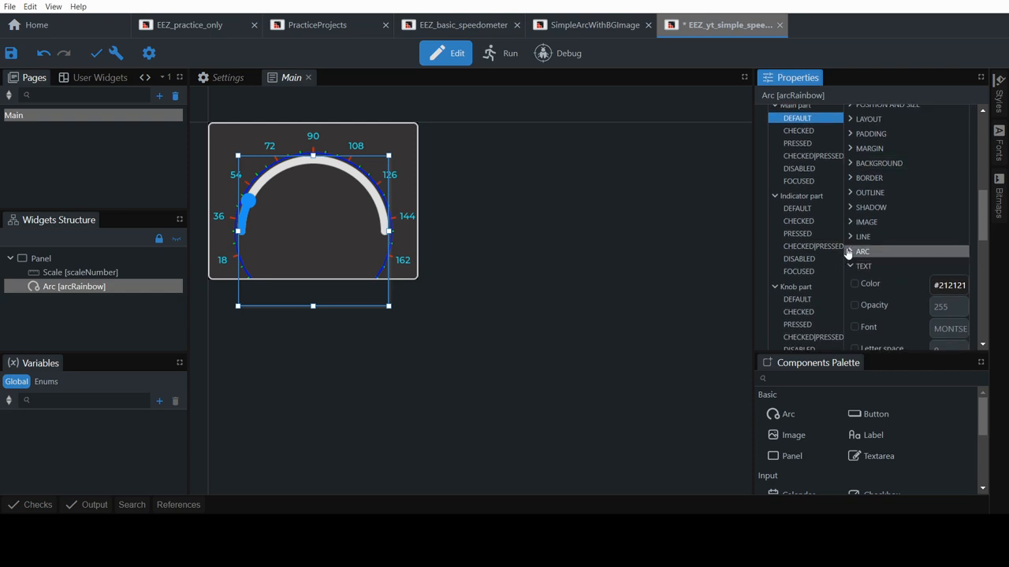
click(860, 251)
click(874, 271)
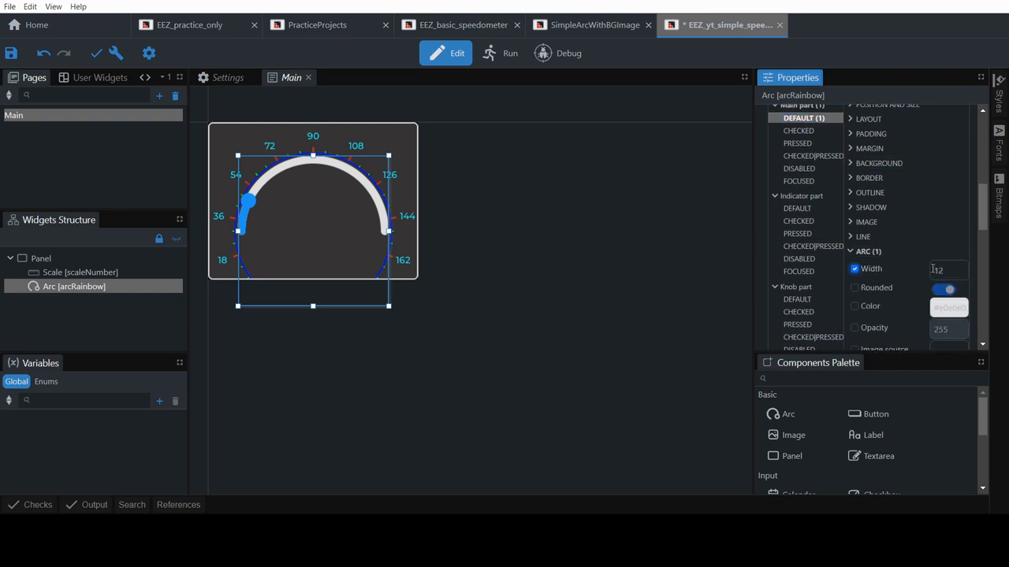
text(22)
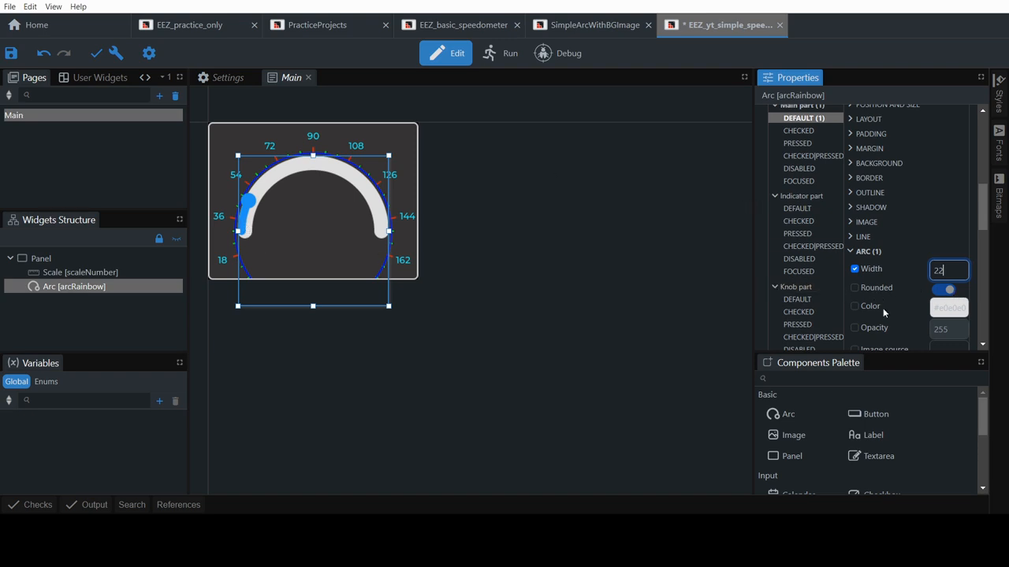
Override the arc width in the default state of arcRainbow's indicator part with 22
click(803, 209)
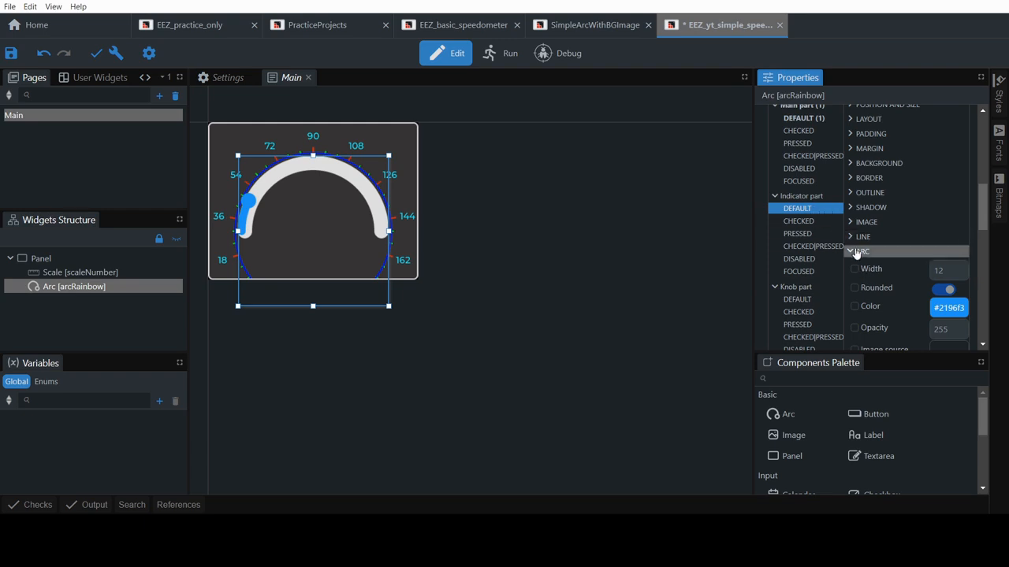
click(873, 268)
double_click(941, 269)
text(22)
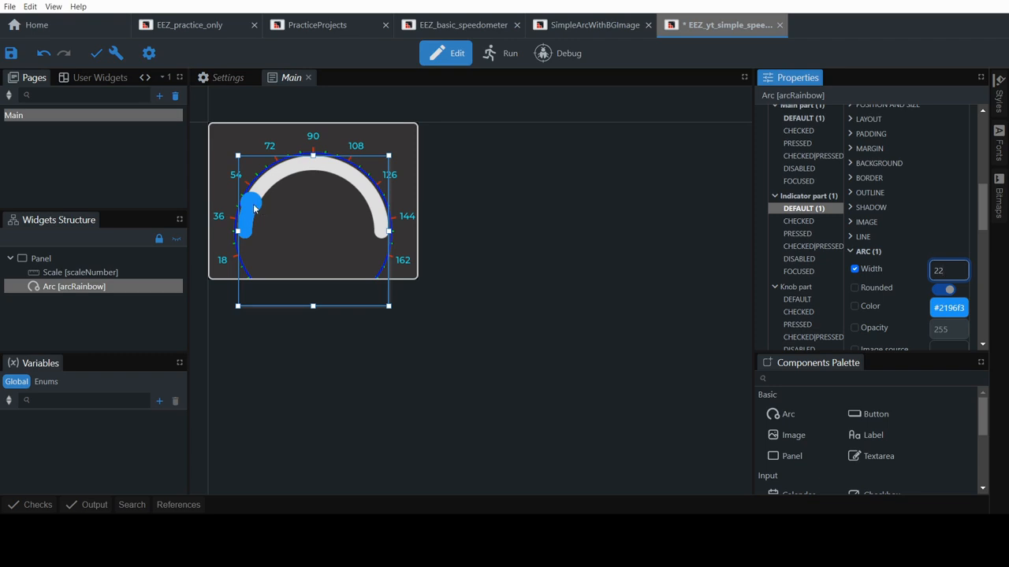
Hide arcRainbow's knob by setting the background opacity of the knob part's default state to 0
click(797, 300)
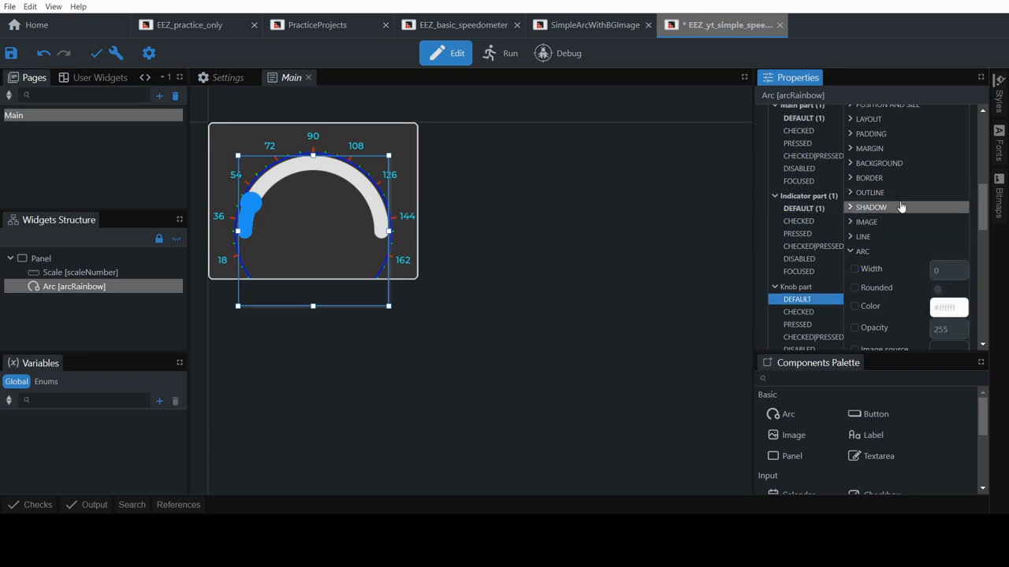
scroll(898, 206, up, 2)
click(883, 251)
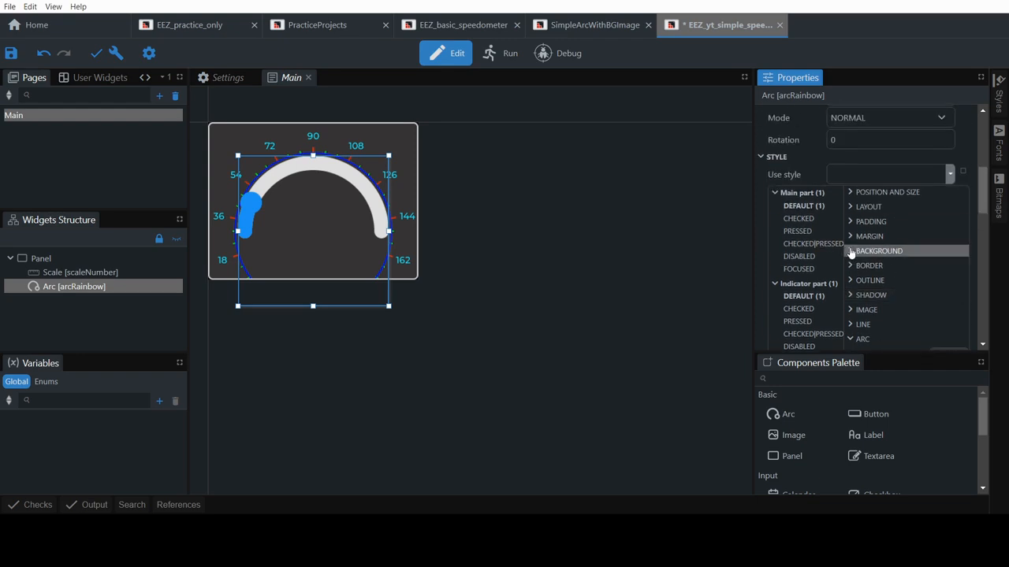
click(881, 290)
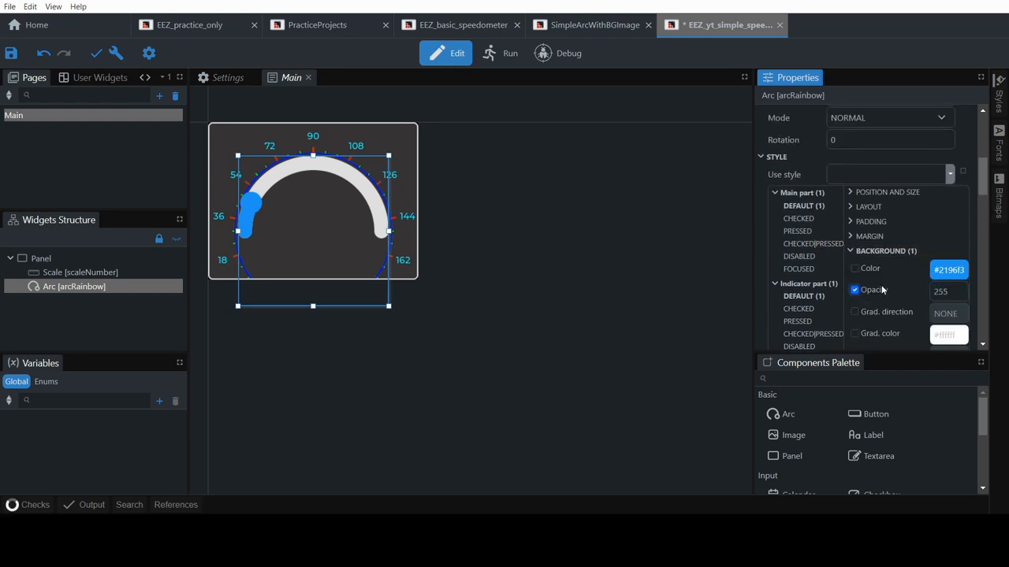
double_click(940, 291)
text(0)
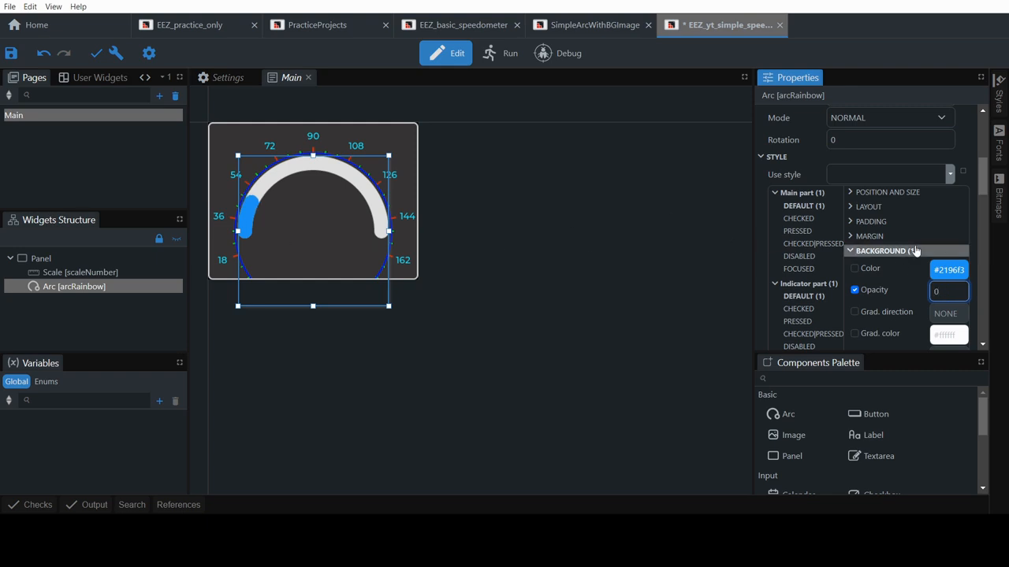
Turn off rounded arc ends in the default state of arcRainbow's main part
click(795, 206)
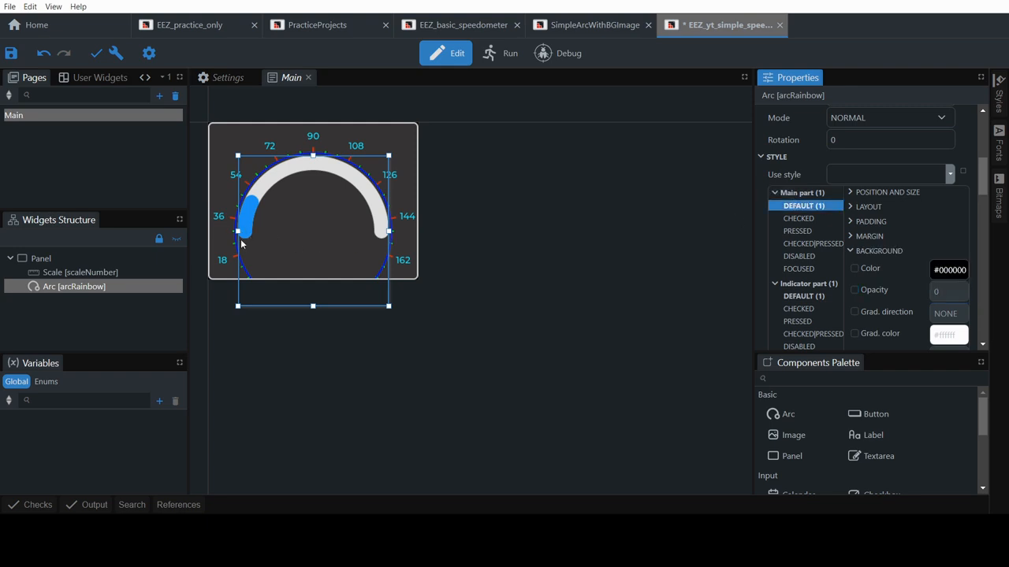
scroll(906, 292, down, 3)
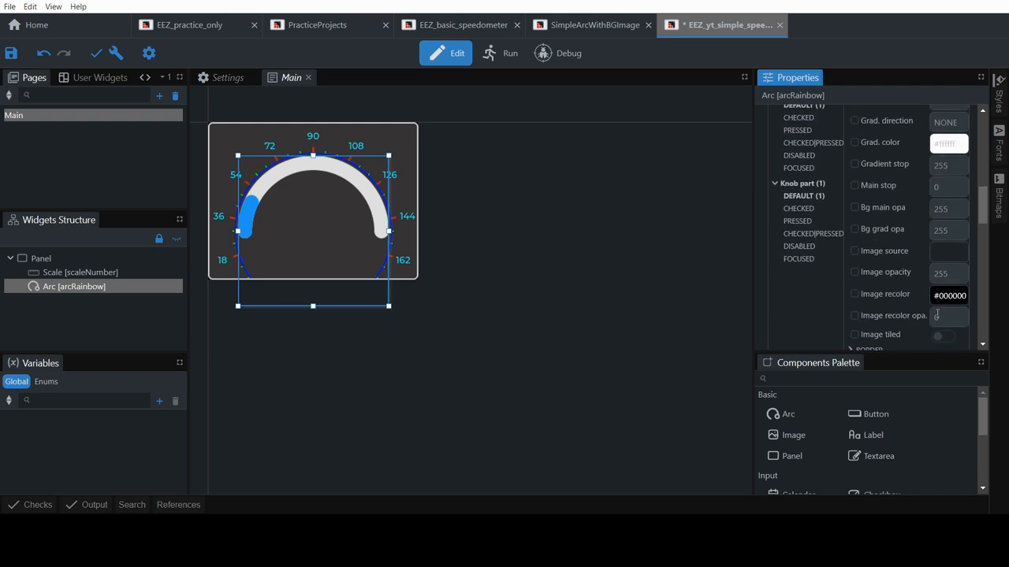
scroll(920, 290, down, 3)
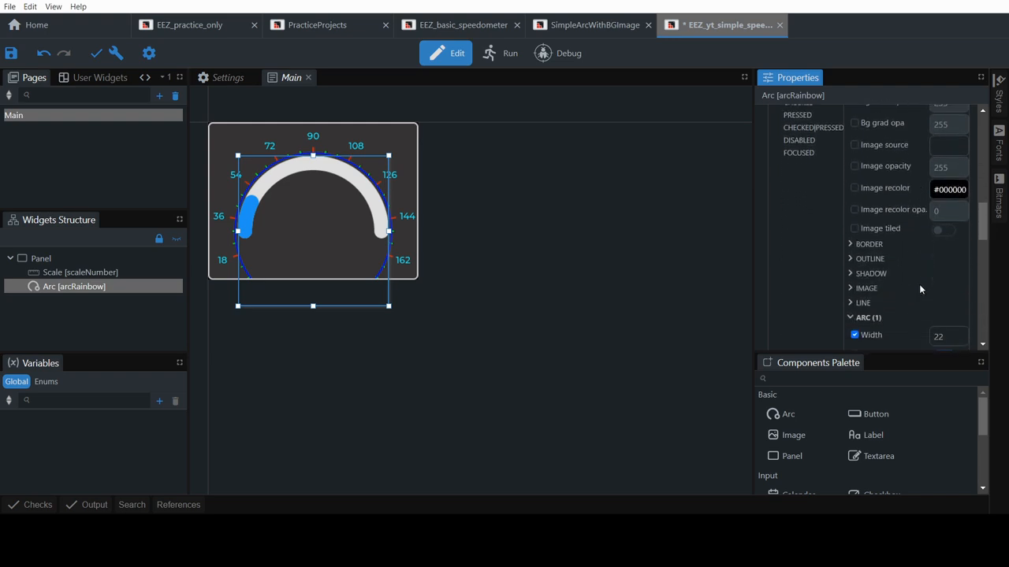
click(856, 287)
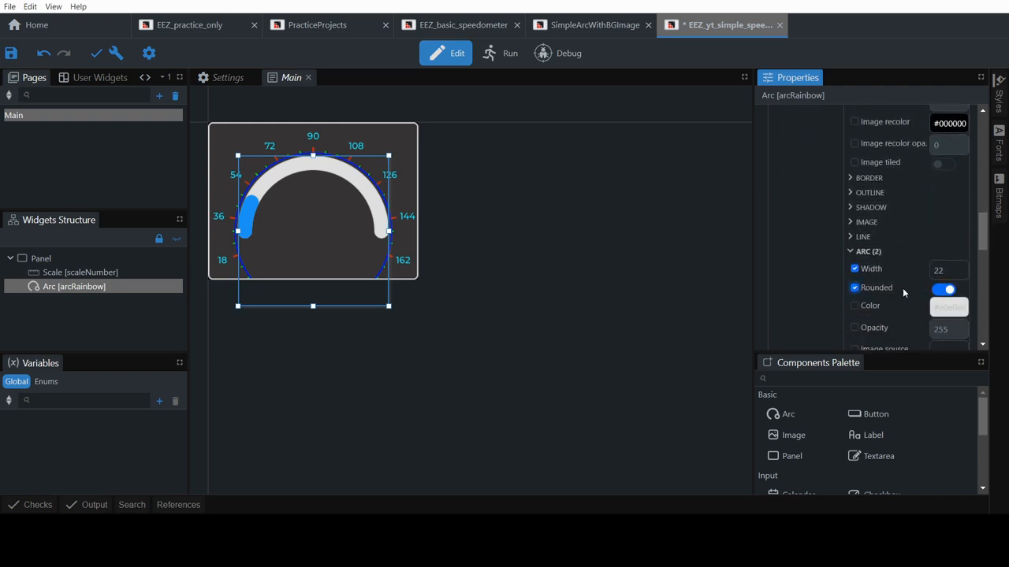
click(944, 291)
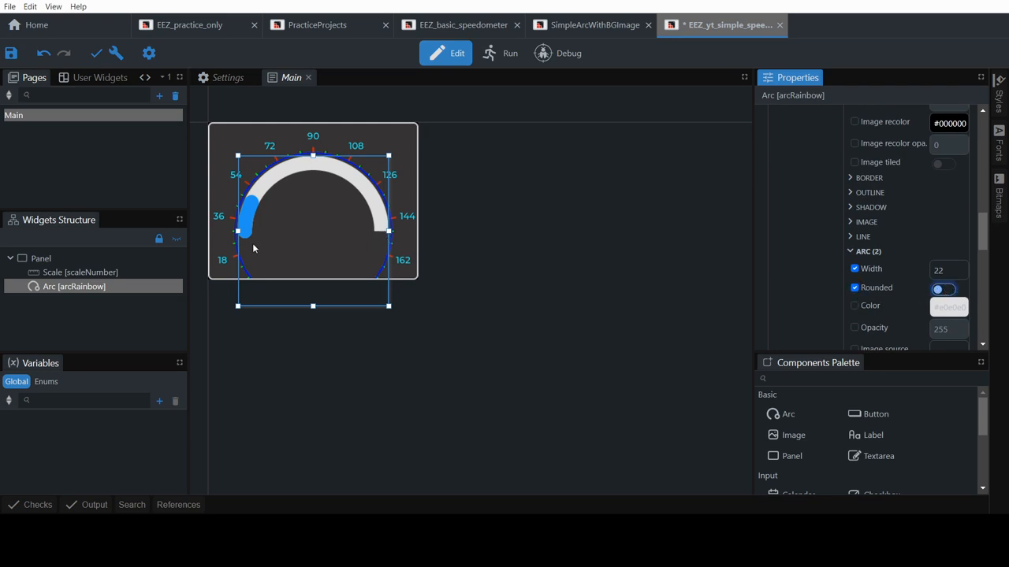
Turn off rounded arc ends in the default state of arcRainbow's indicator part
scroll(799, 270, up, 2)
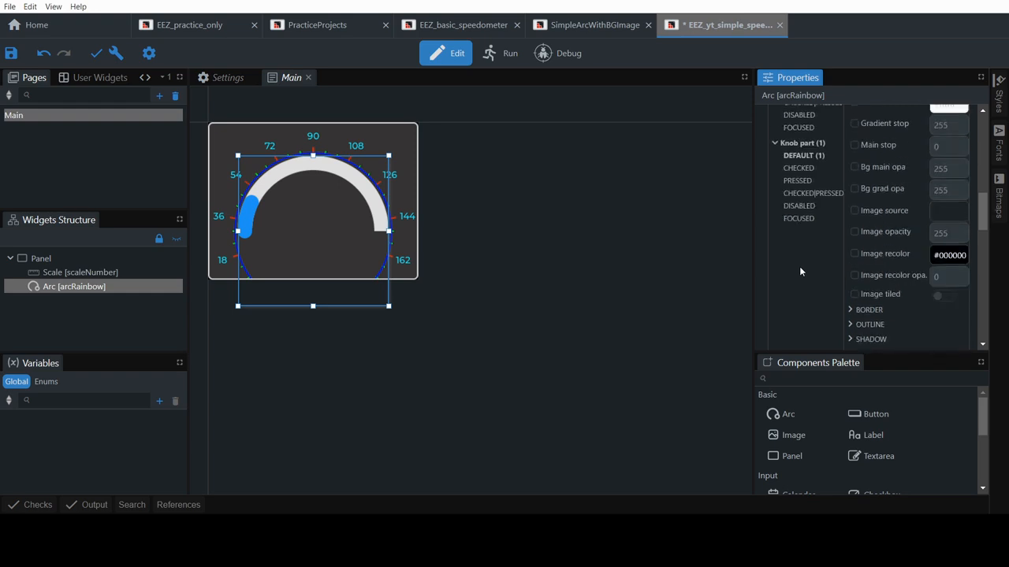
scroll(802, 202, up, 1)
scroll(808, 196, up, 1)
click(807, 198)
scroll(897, 275, down, 4)
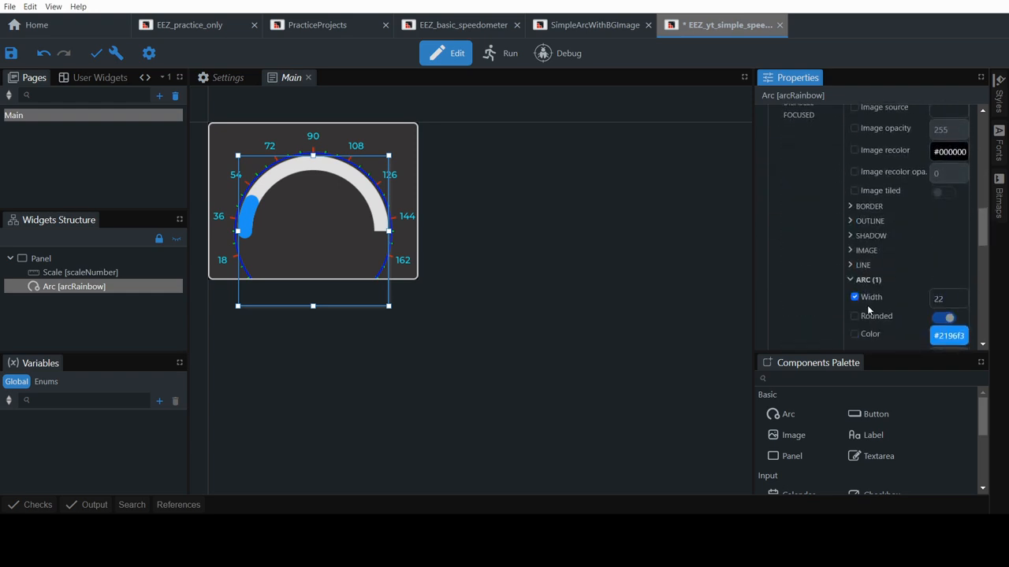
click(855, 315)
click(939, 318)
click(456, 253)
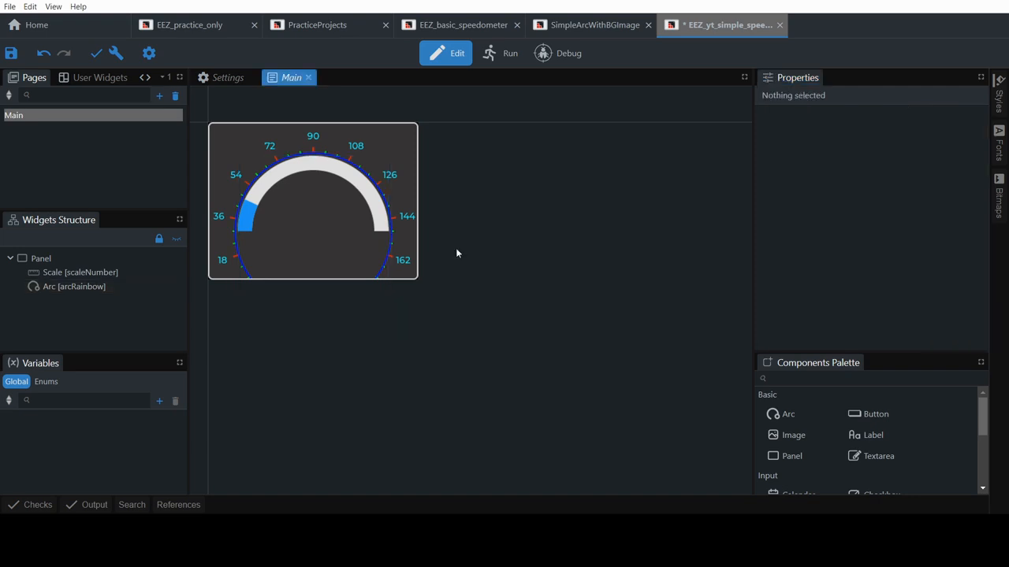
Add a new bitmap named imageArcBG from the rainbow-striped image file, with the RGB565 color format
click(270, 202)
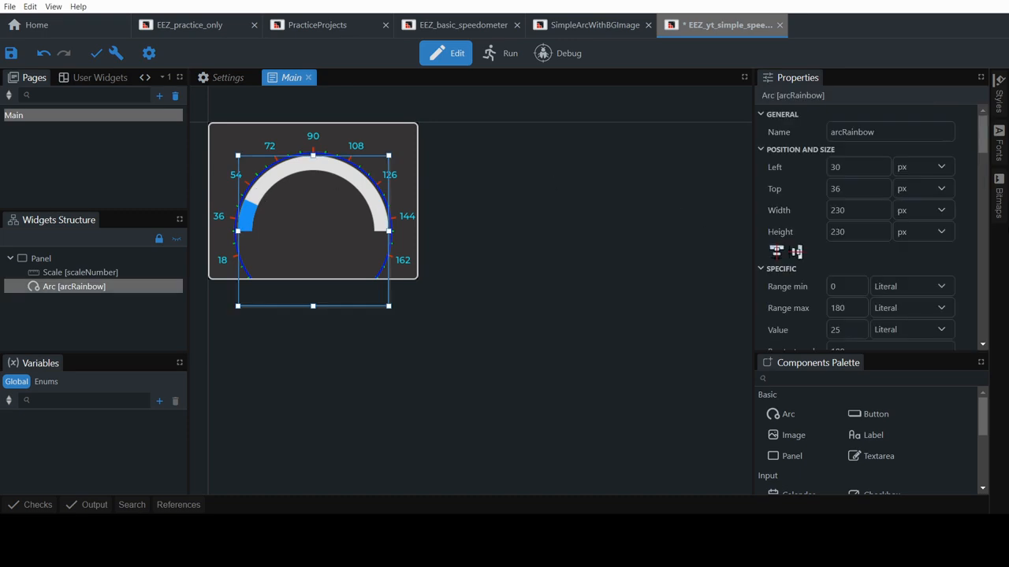
click(998, 197)
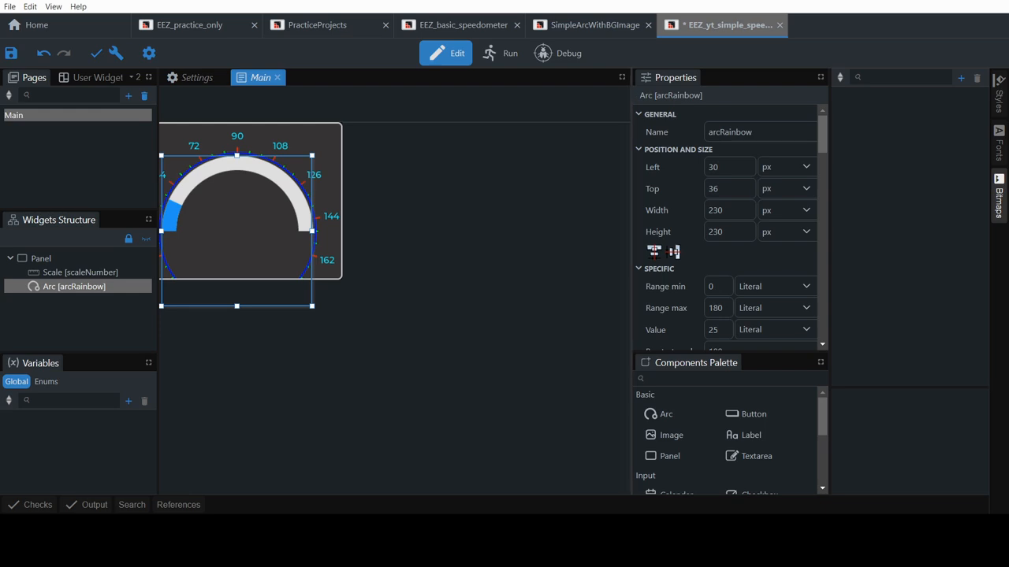
click(604, 282)
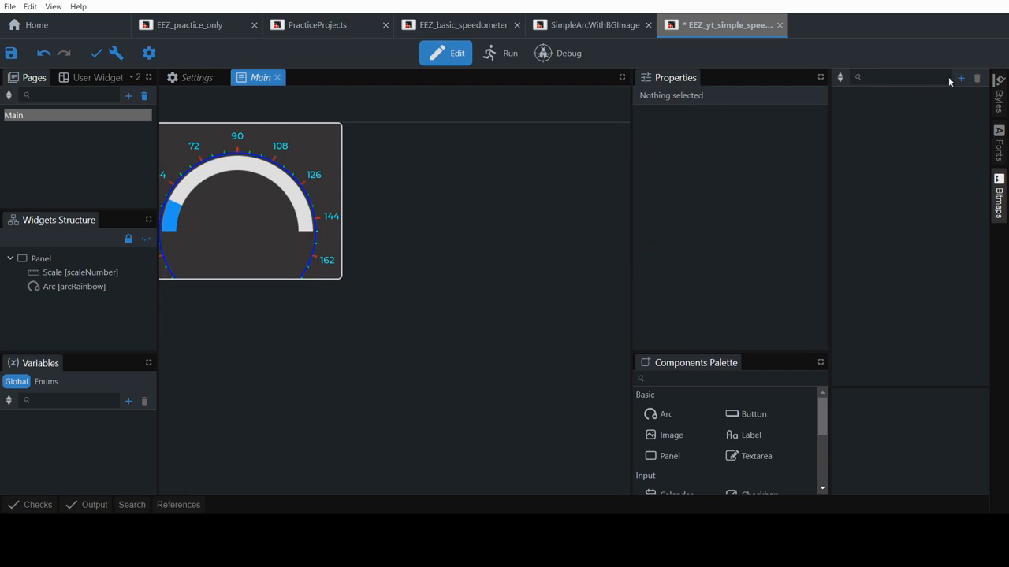
click(961, 78)
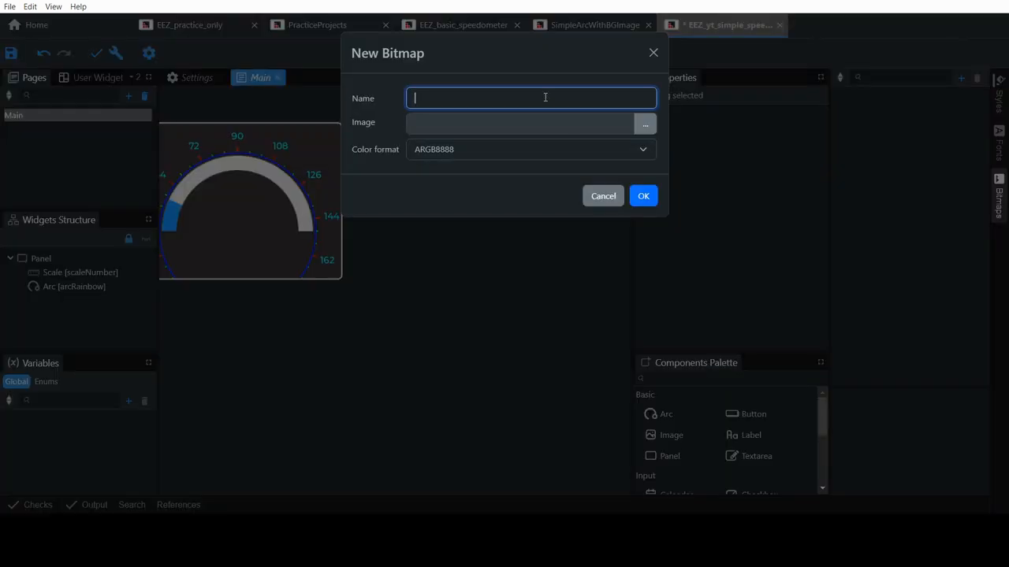
text(imageArcBG)
click(651, 127)
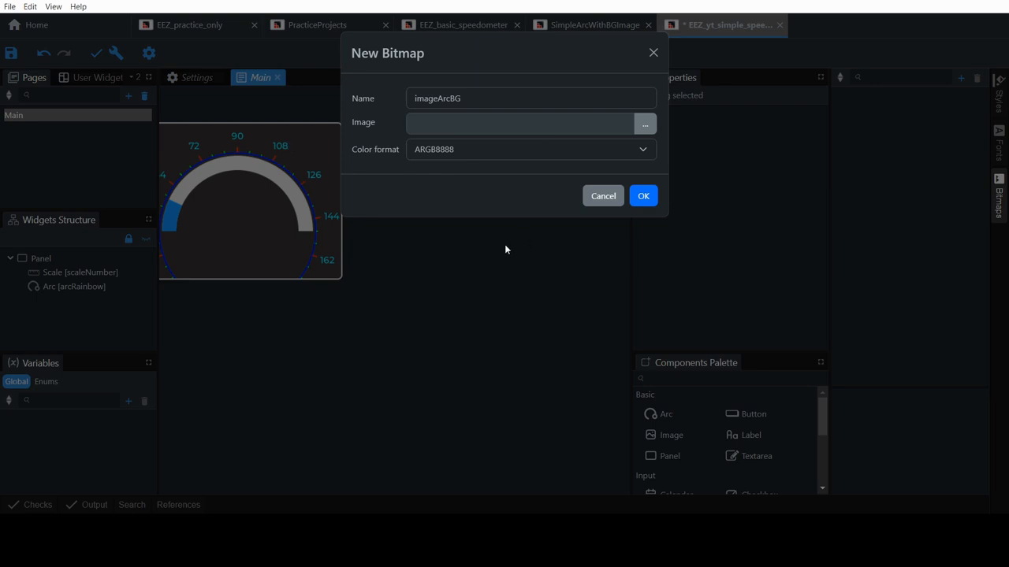
click(580, 353)
click(637, 151)
click(532, 289)
click(639, 196)
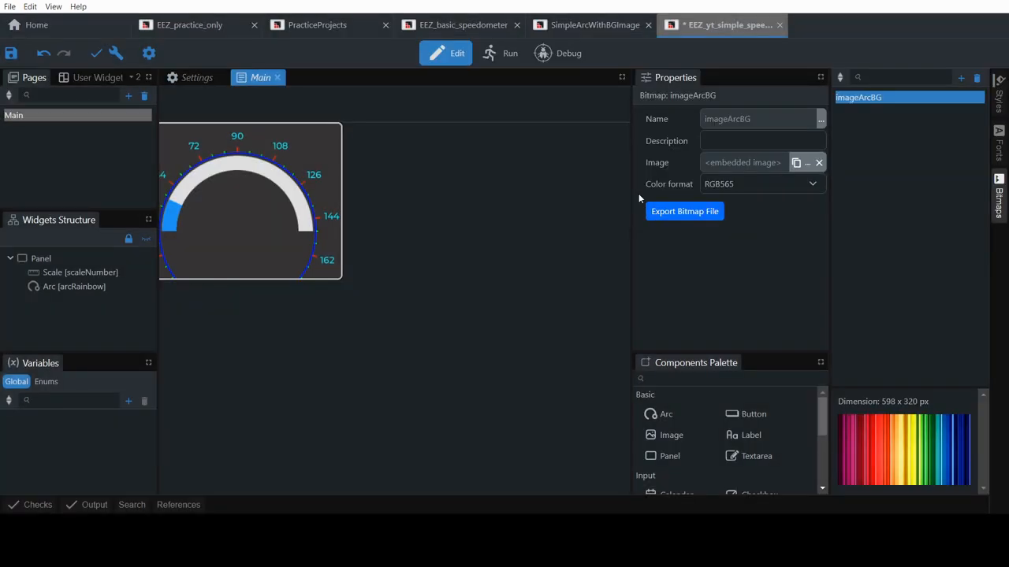
Set the arc image source of arcRainbow's indicator part, default state, to imageArcBG
click(245, 171)
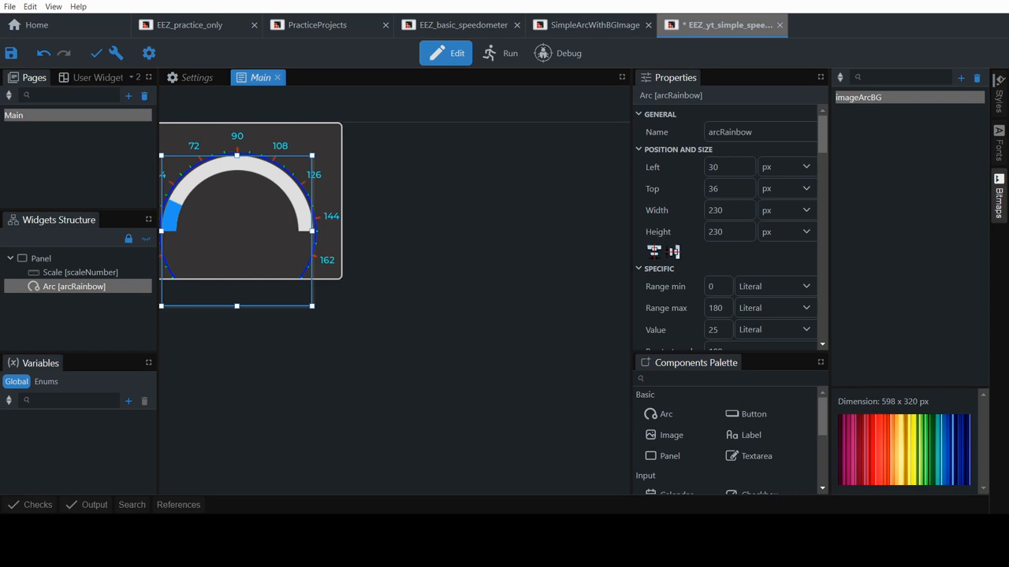
click(606, 307)
click(88, 287)
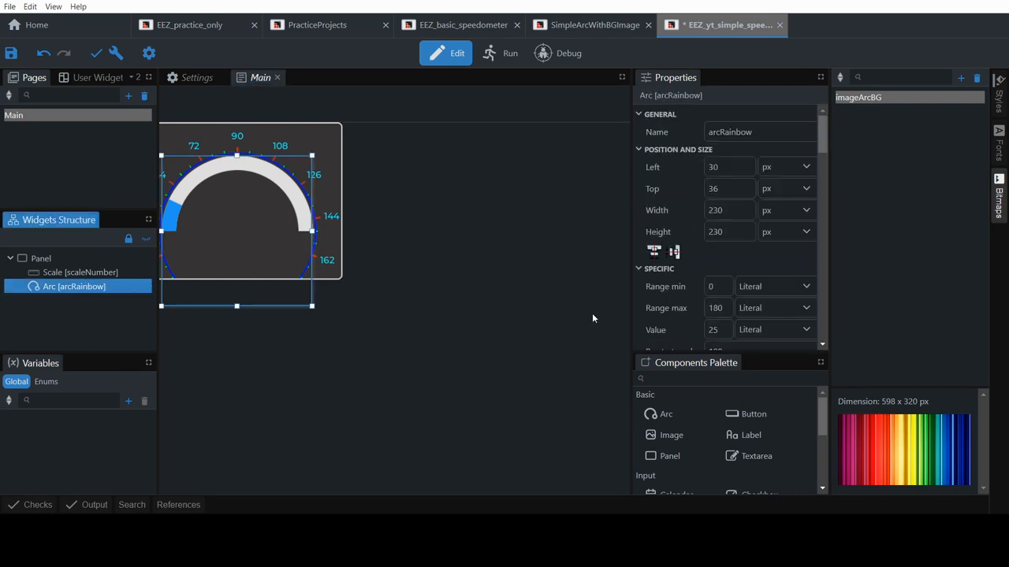
scroll(714, 307, down, 6)
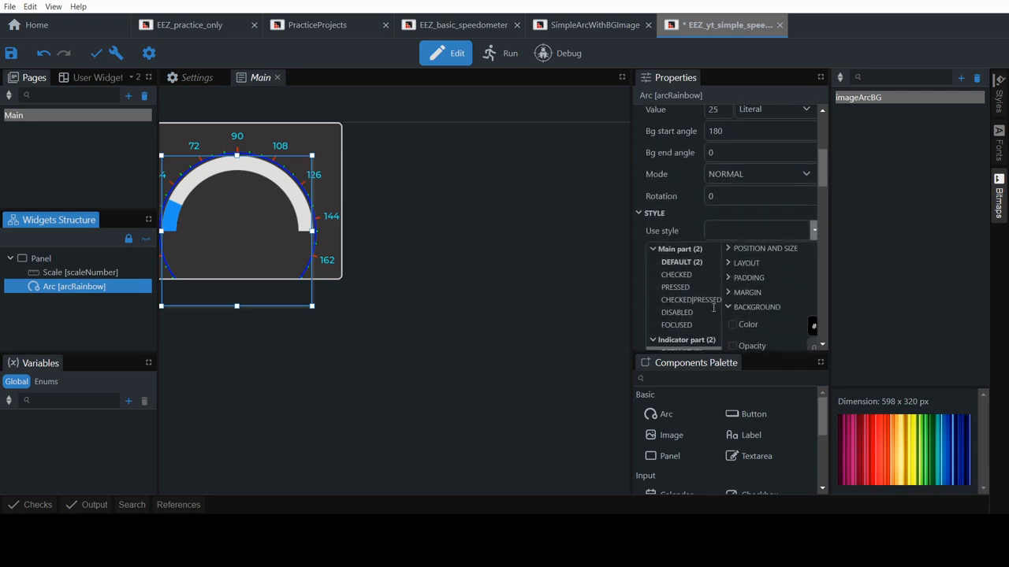
scroll(713, 307, down, 3)
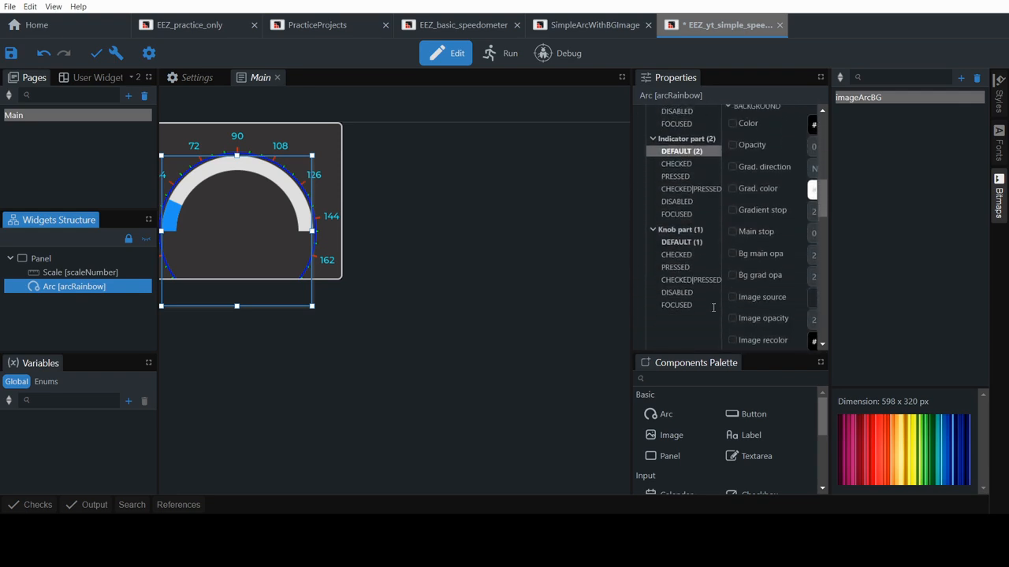
scroll(757, 269, down, 3)
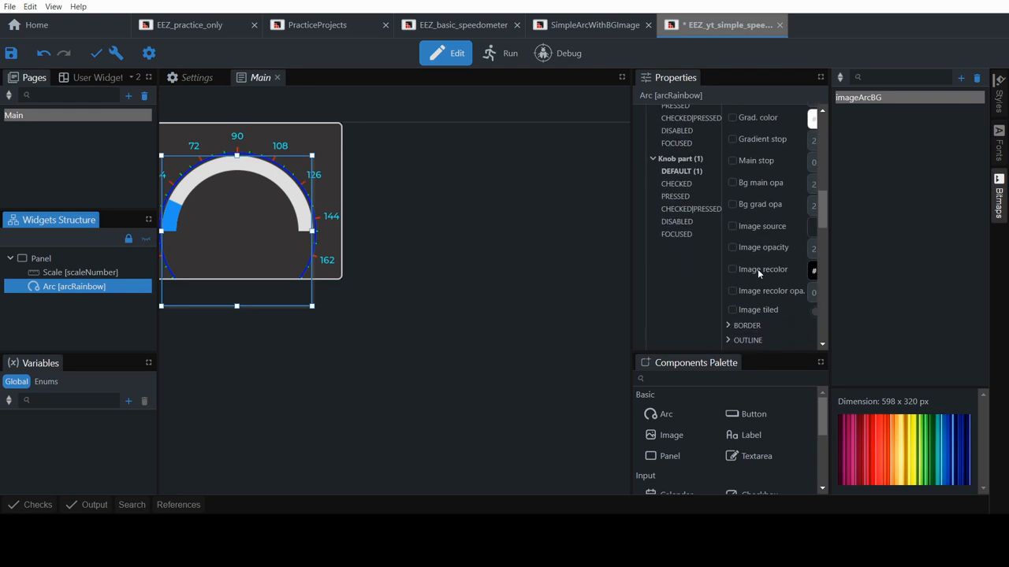
scroll(757, 268, down, 2)
click(739, 303)
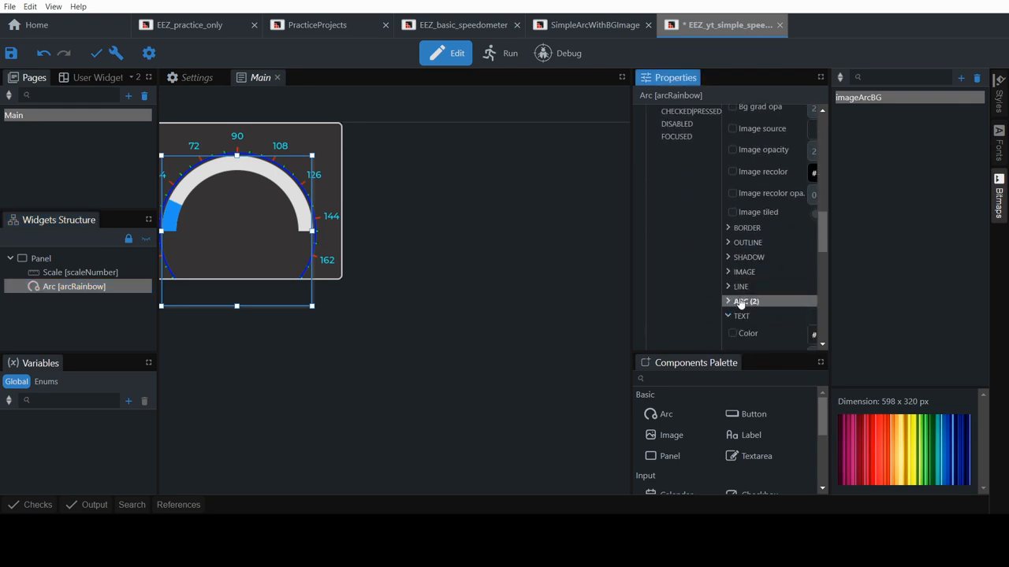
scroll(737, 307, down, 3)
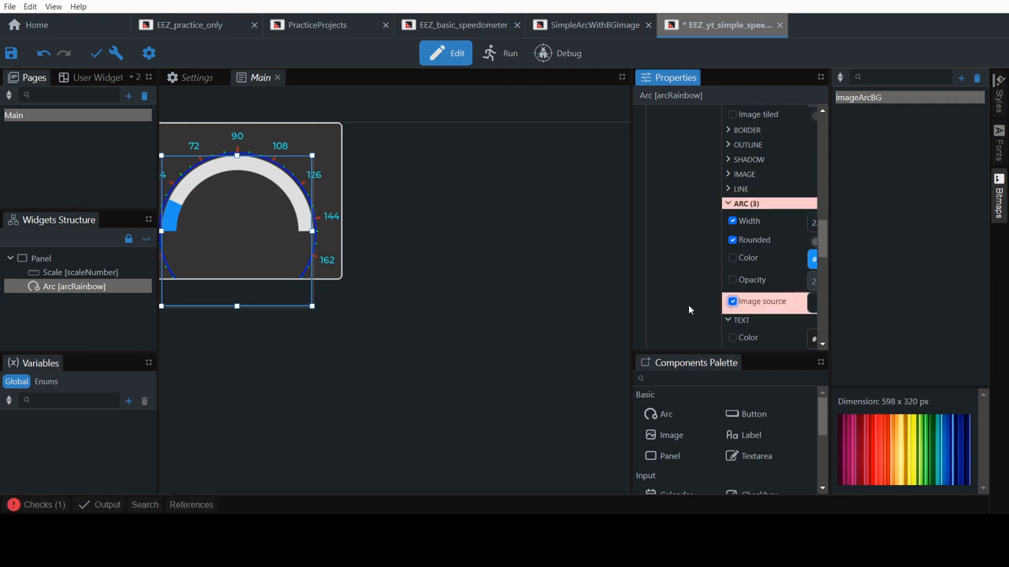
drag(630, 281, 527, 279)
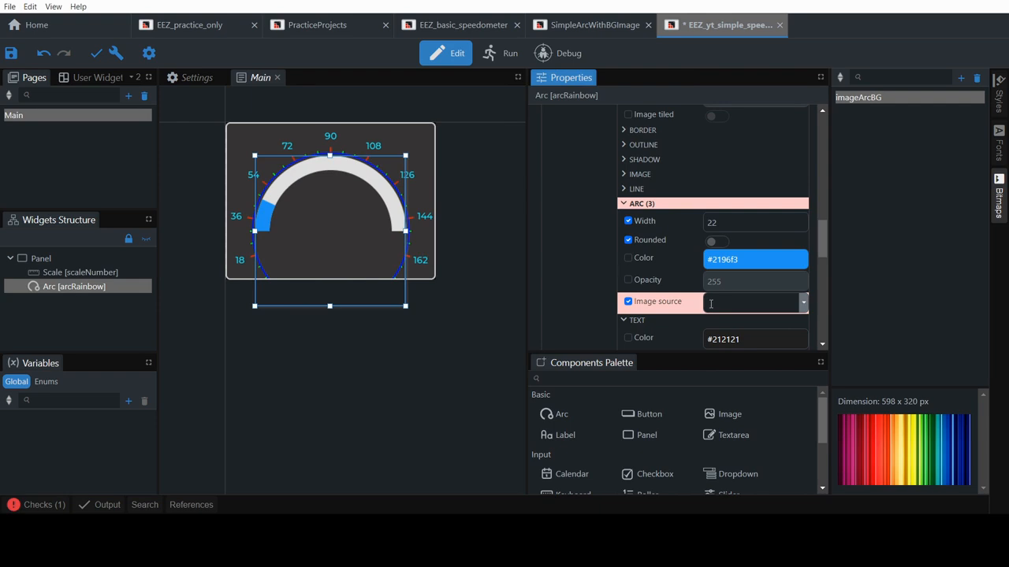
click(804, 305)
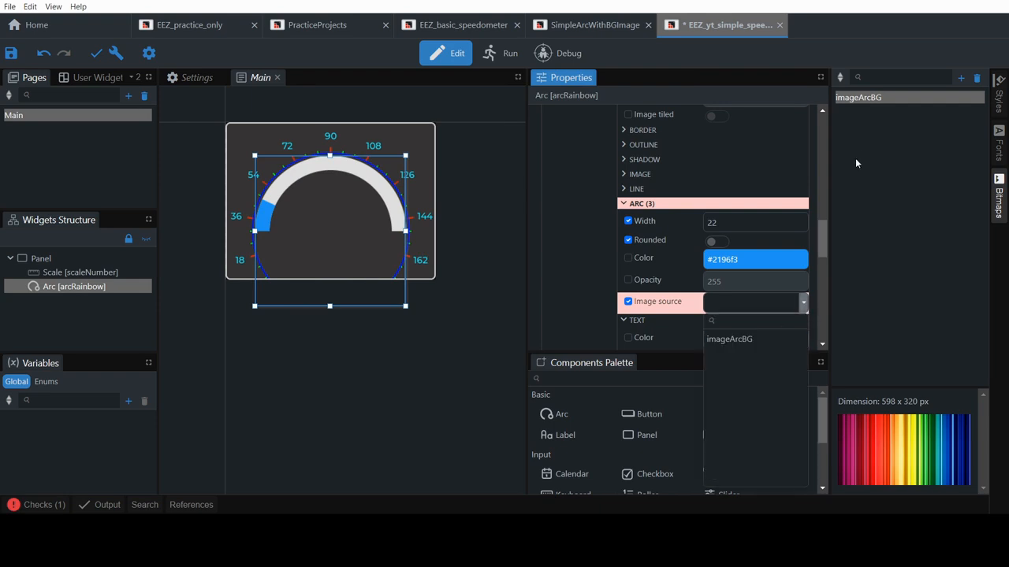
click(722, 340)
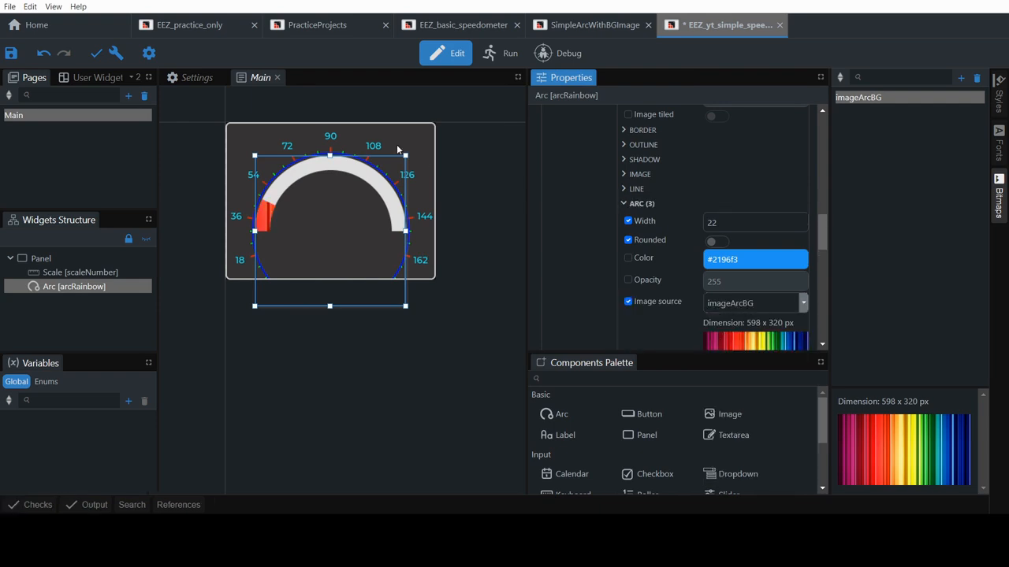
Run the project, sweep arcRainbow across its full range to check the rainbow fill, and return to editing
click(509, 52)
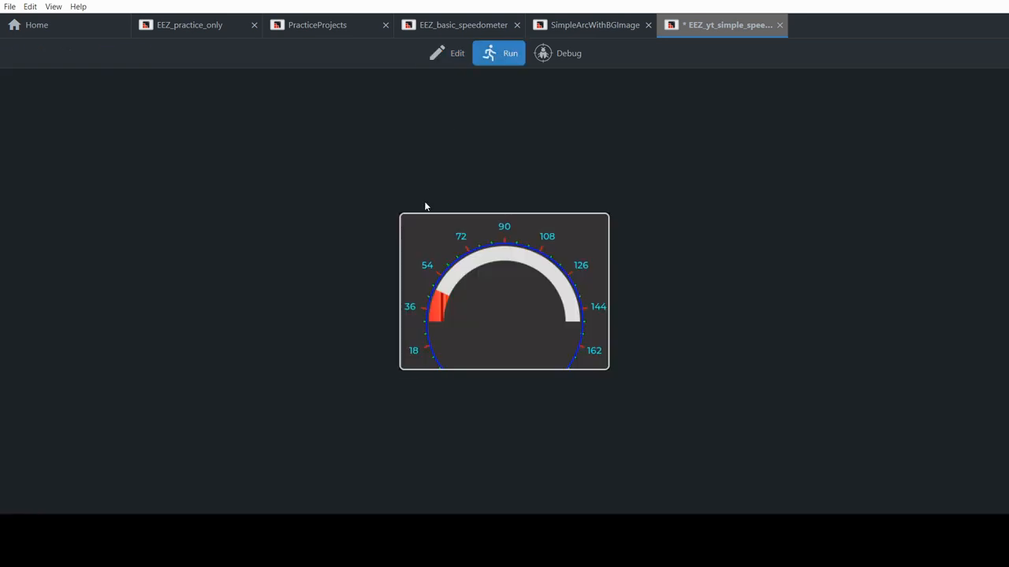
drag(434, 317, 550, 291)
drag(462, 293, 565, 328)
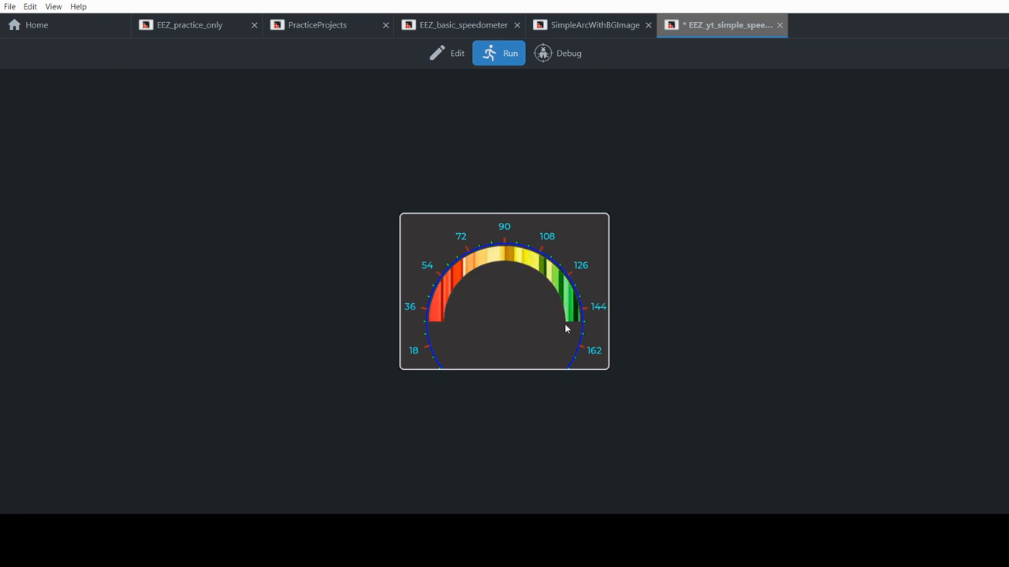
click(455, 55)
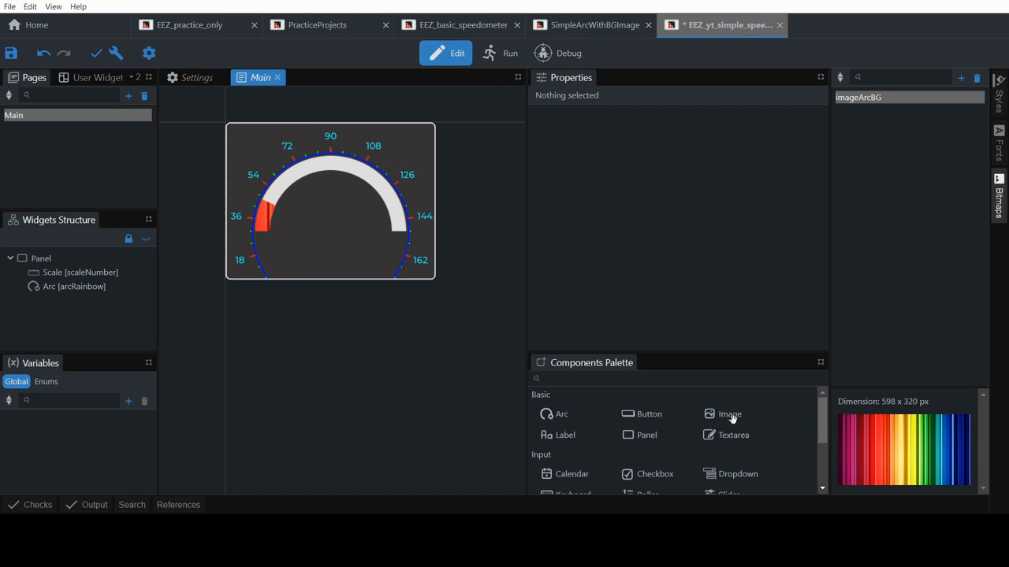
Add an Image widget to the Main page at about left 110, top 120 px, using the imgNeedle bitmap
drag(730, 415, 328, 238)
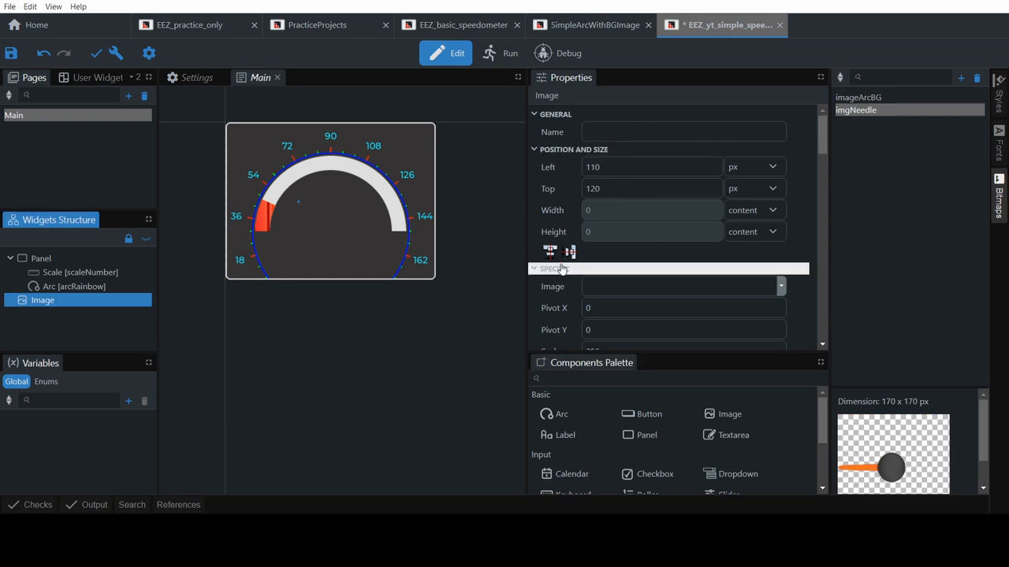
click(780, 286)
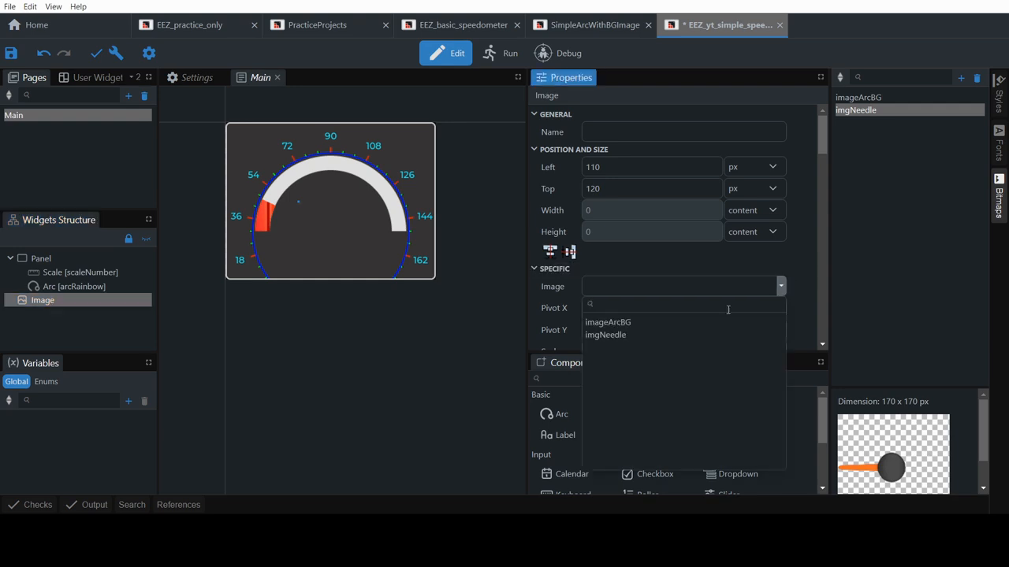
click(623, 340)
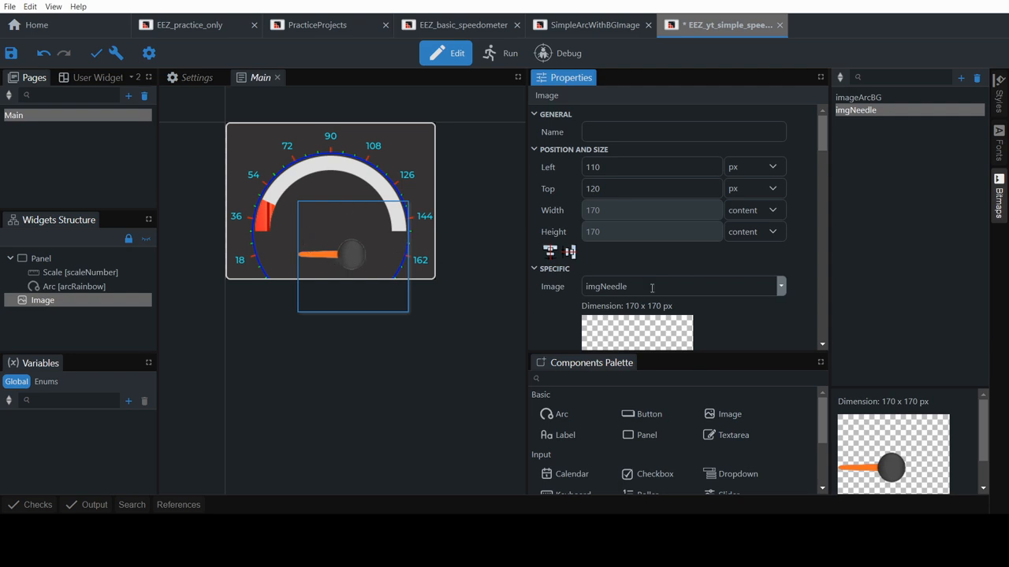
scroll(651, 287, down, 5)
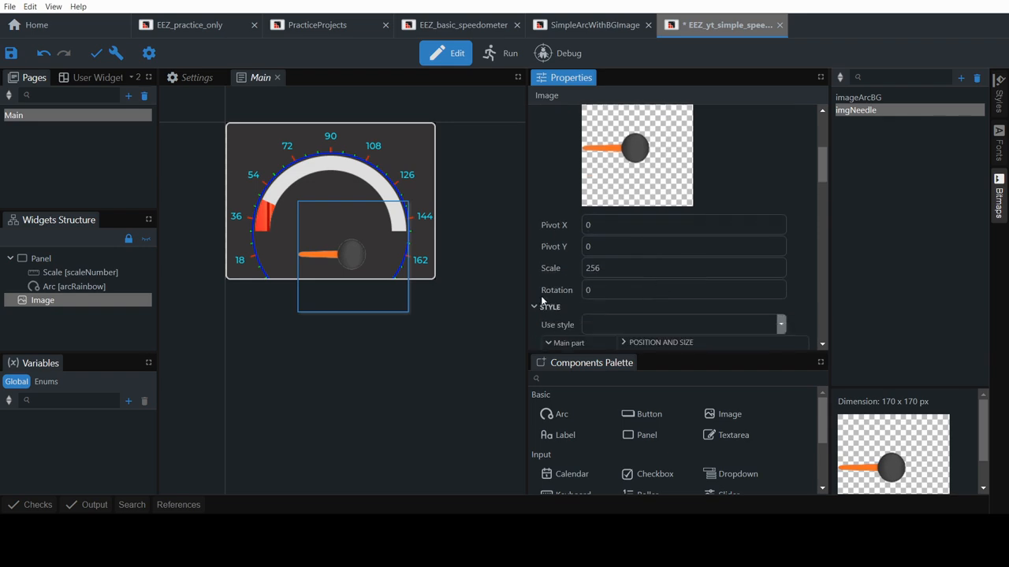
click(587, 291)
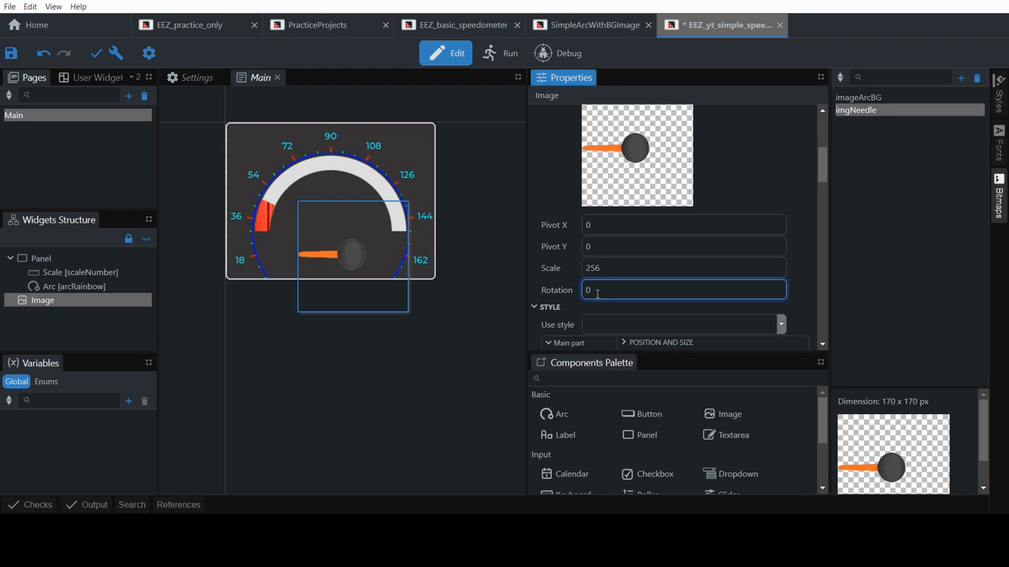
text(1)
key(BackSpace)
Move the needle image to about left 75, top 81 px so its hub sits at the arc's centre
drag(366, 262, 341, 238)
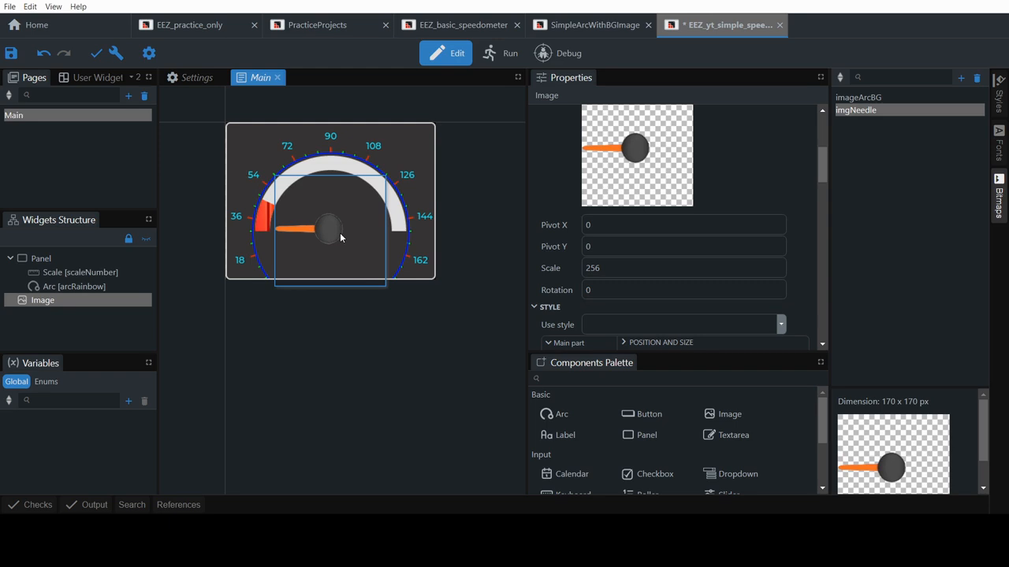
drag(346, 226, 351, 229)
click(440, 341)
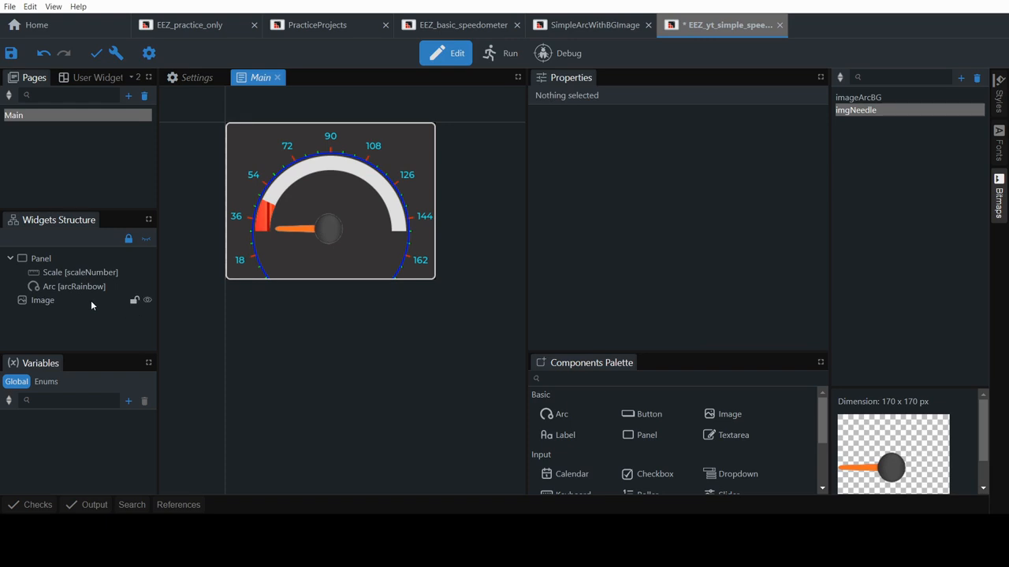
Nest the needle image in the Panel between scaleNumber and arcRainbow, and recentre it at left 60, top 66 px
click(24, 304)
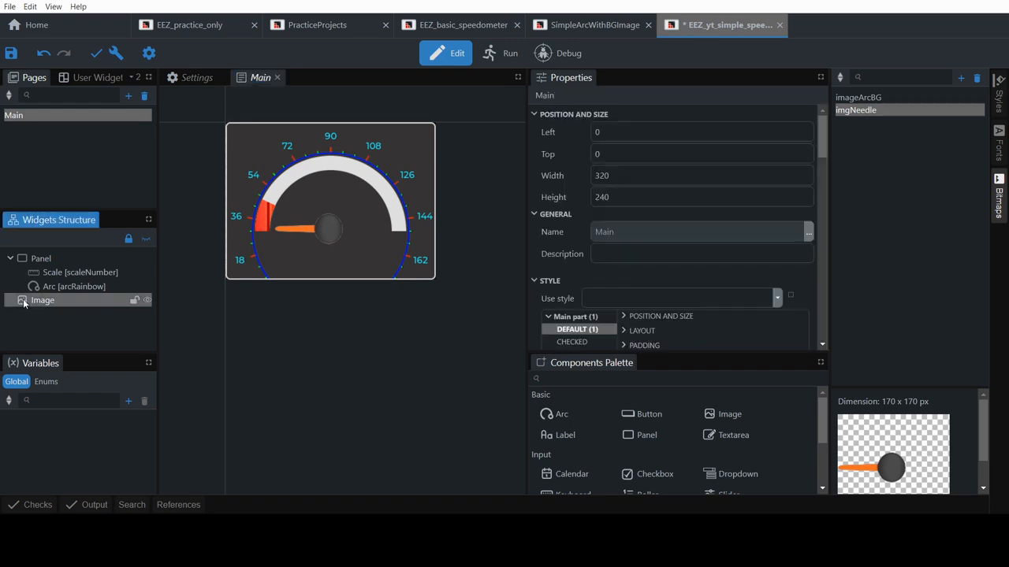
drag(24, 303, 43, 286)
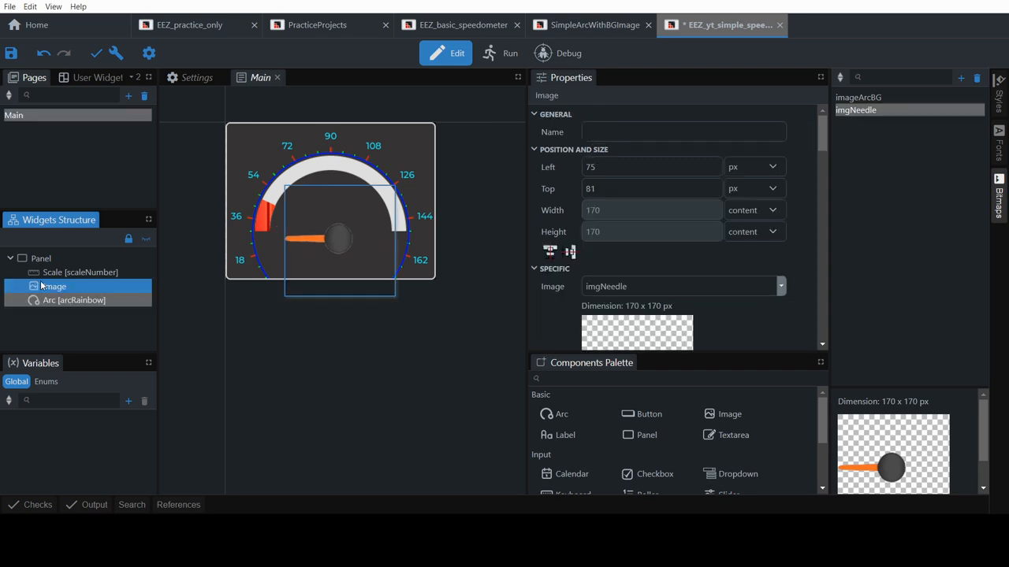
drag(372, 246, 366, 238)
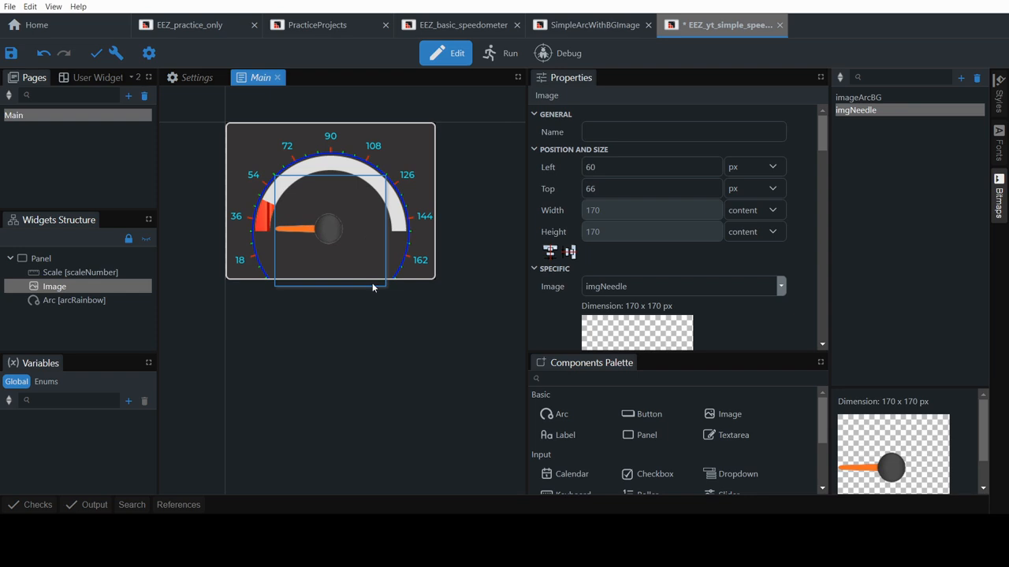
click(380, 340)
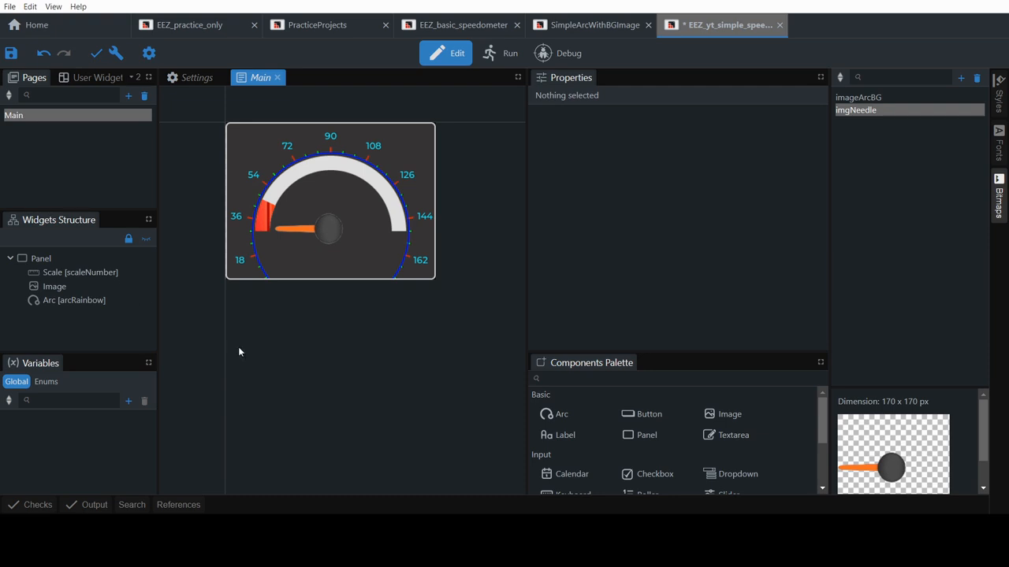
Name the needle's Image widget imgNeedle
click(46, 287)
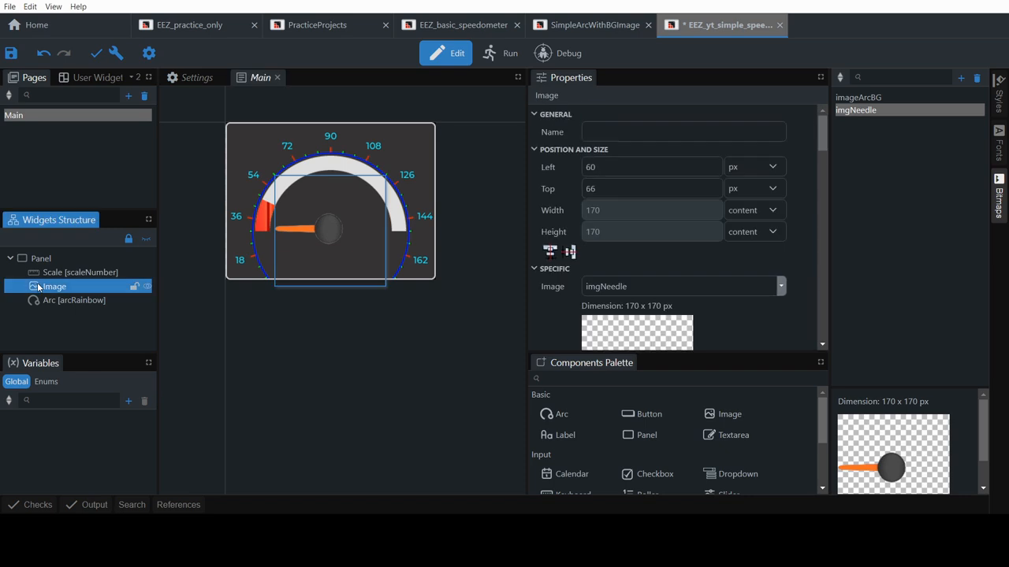
click(660, 135)
text(imgNeedle)
click(429, 392)
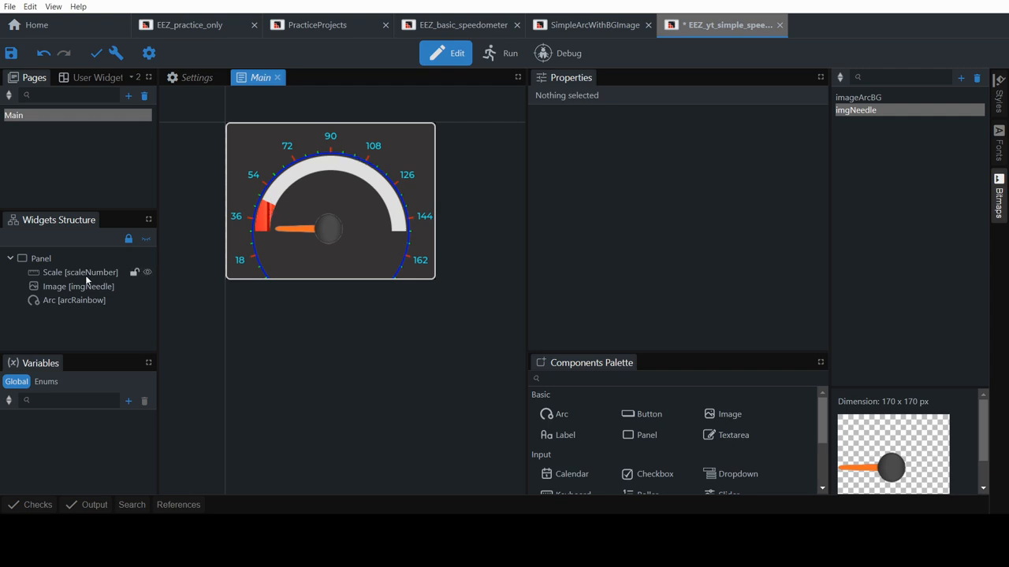
Set arcRainbow's value to 0
click(70, 300)
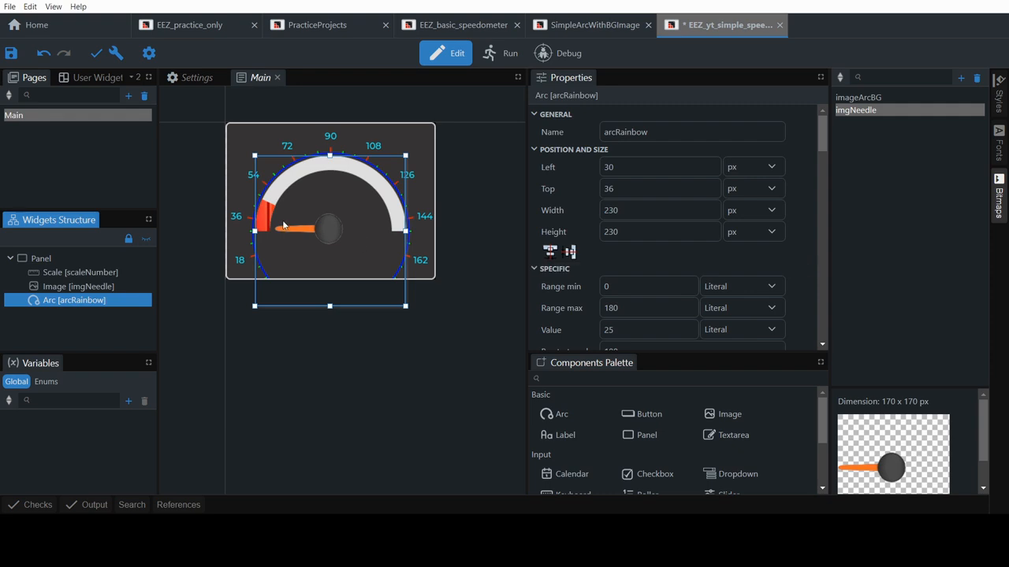
double_click(609, 329)
text(0)
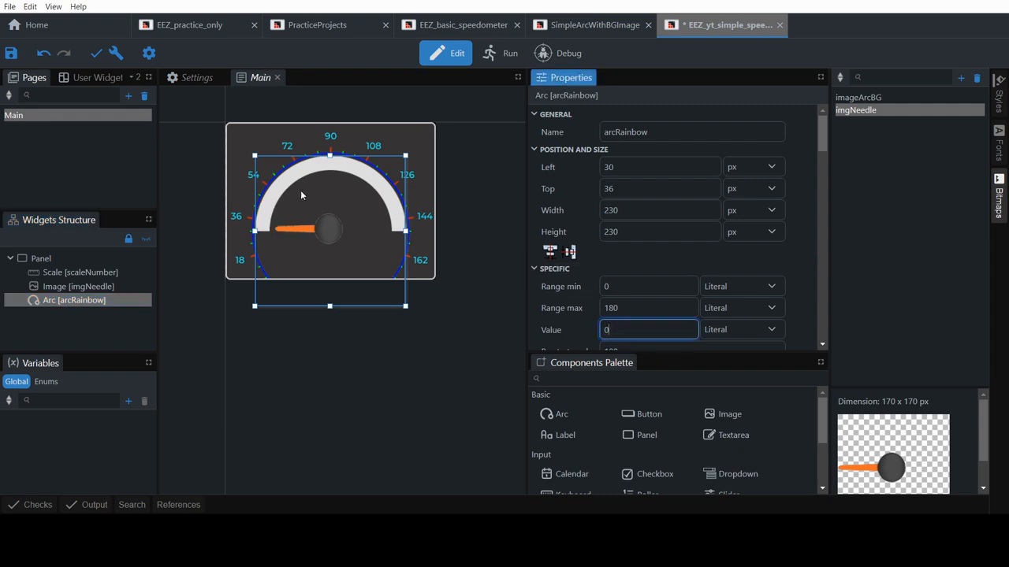
click(428, 370)
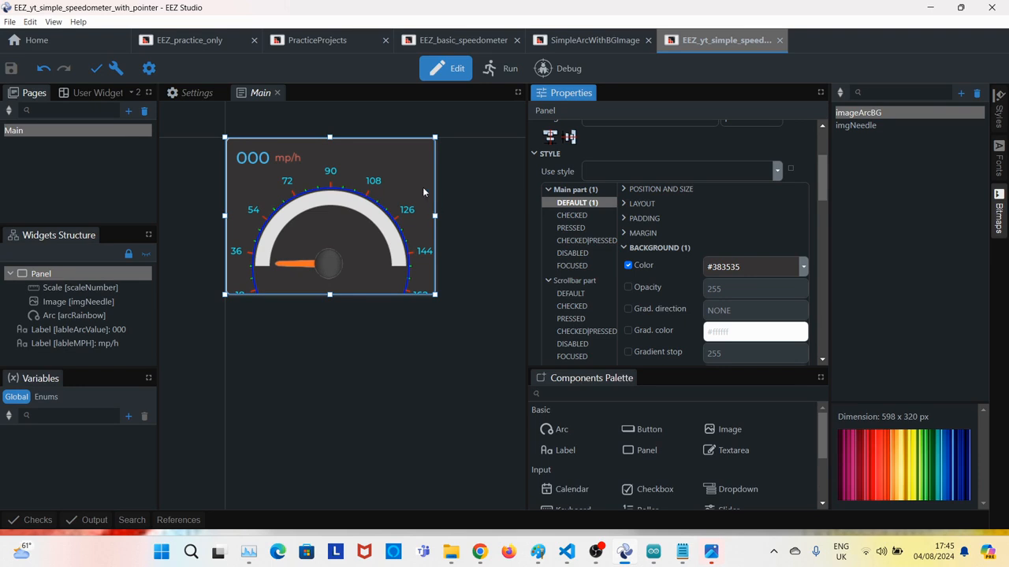
Change the background color of the Panel's main part, default state, to black (#000000)
click(410, 163)
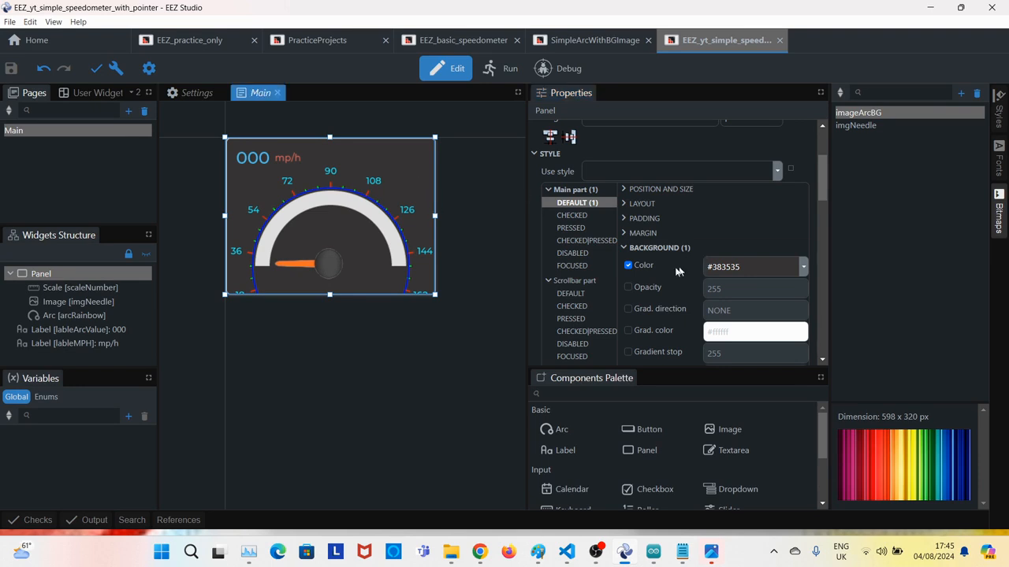
click(803, 267)
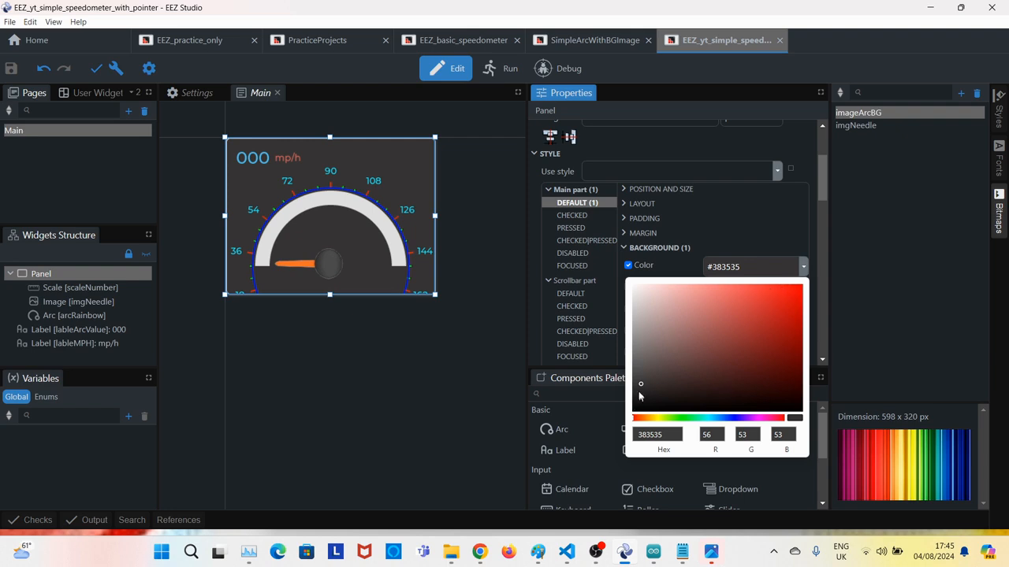
drag(639, 385, 630, 429)
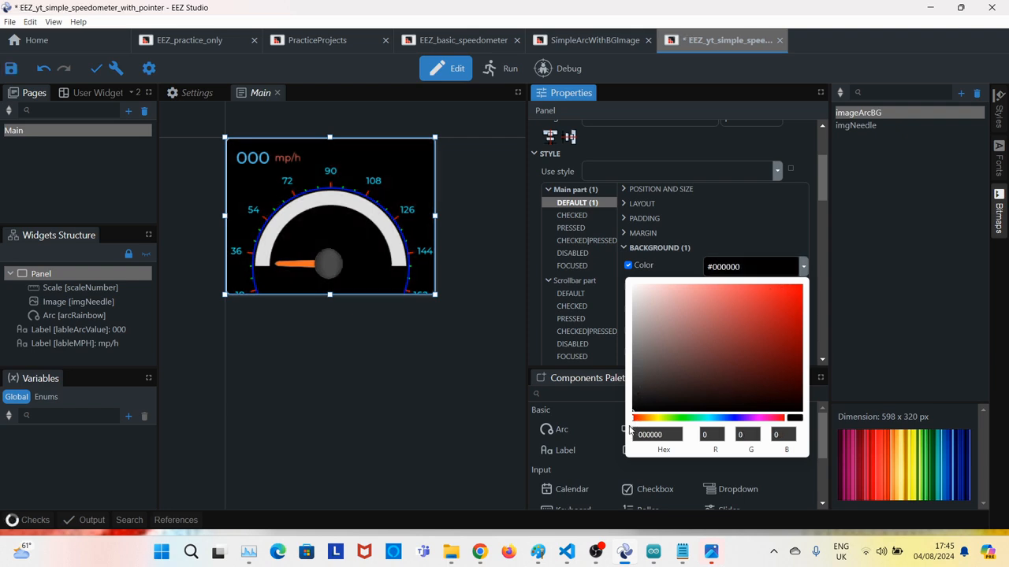
click(487, 347)
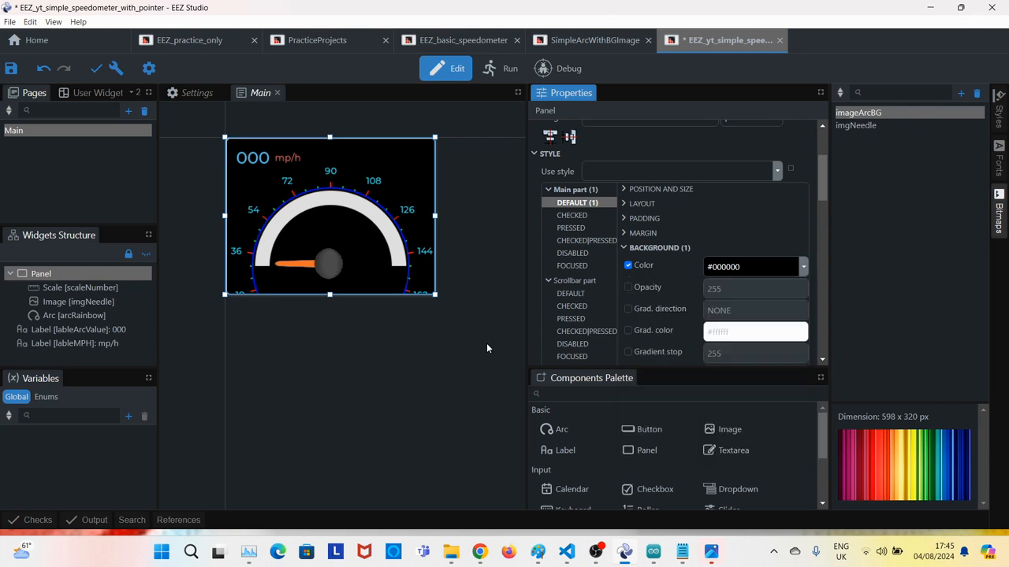
click(487, 348)
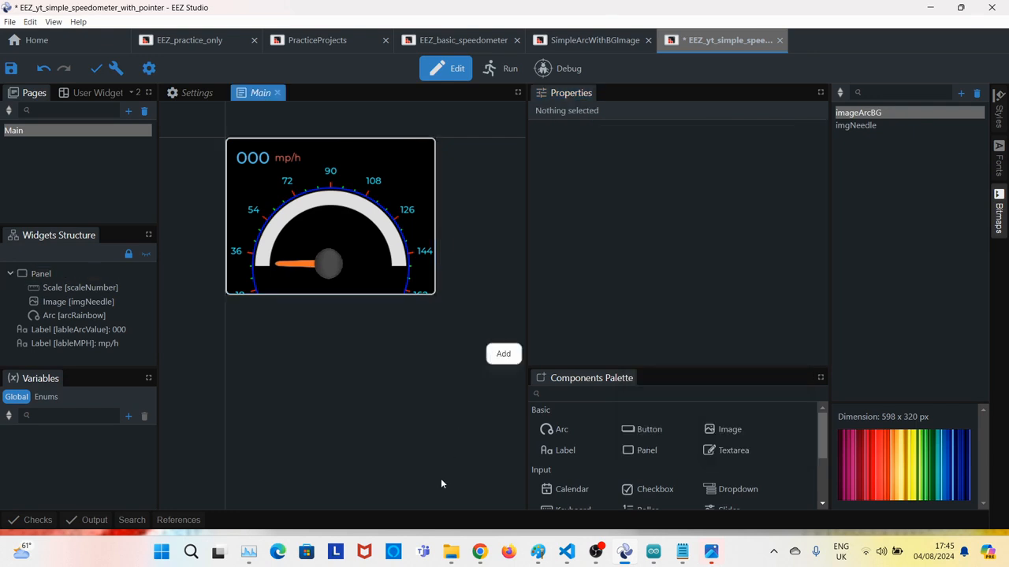
Save the speedometer project and build it to generate its UI source files in the src/ui folder
click(448, 553)
click(254, 491)
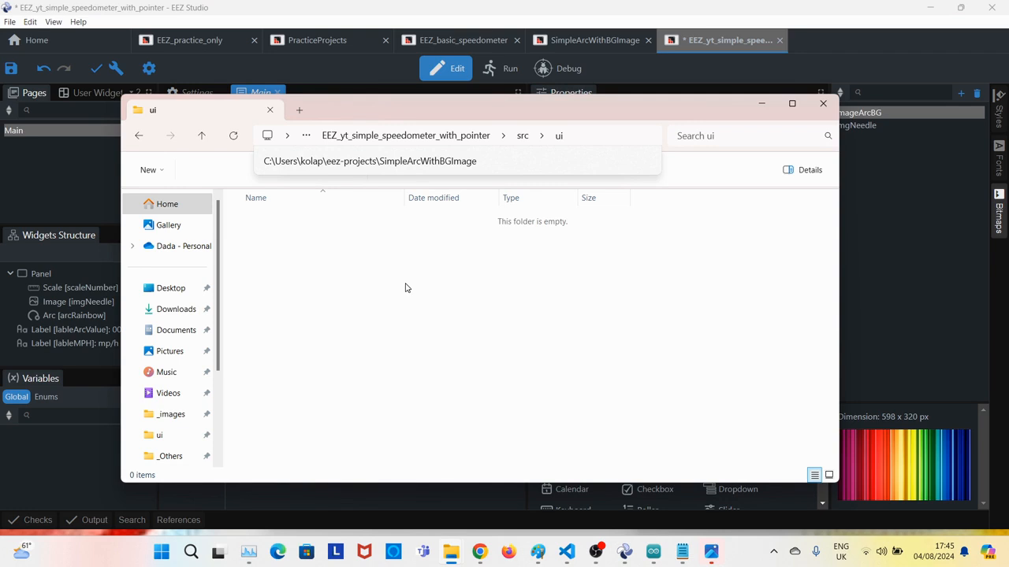
click(336, 58)
key(ctrl+s)
click(115, 69)
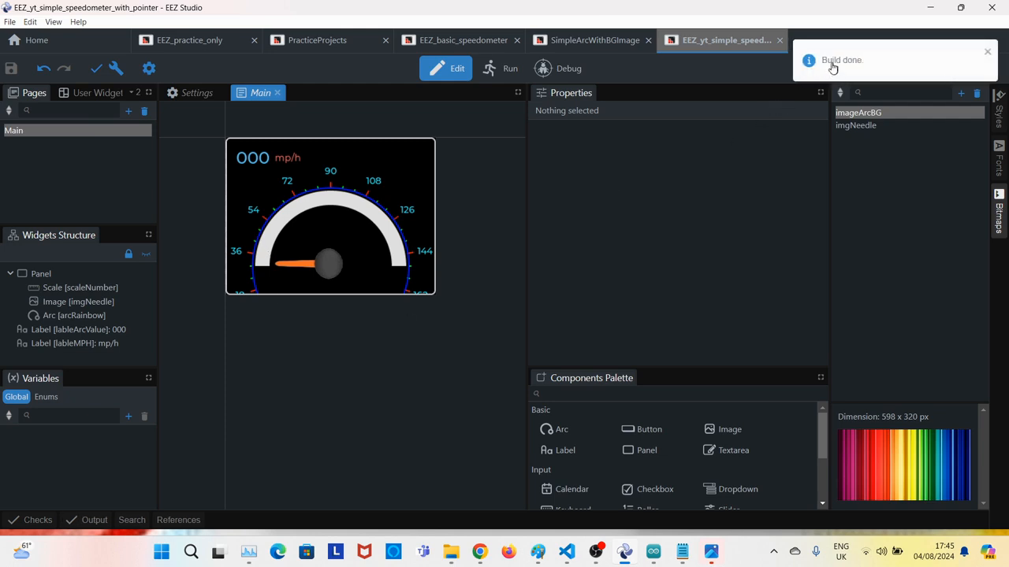
Select all generated files in the ui folder and inspect the matching files in the EEZ_yt_simple_speedometer_with_pointer sketch folder
click(451, 554)
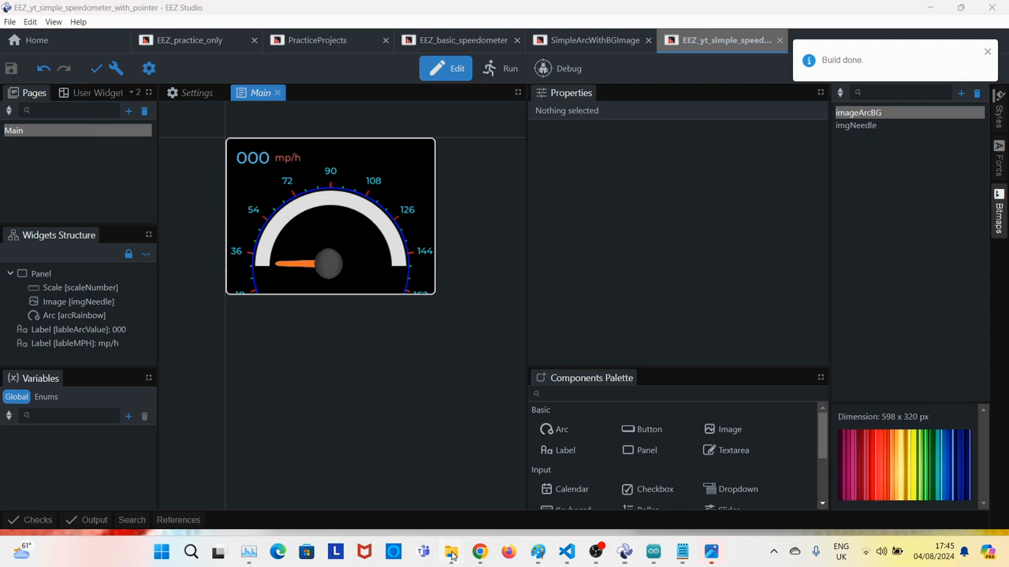
click(262, 486)
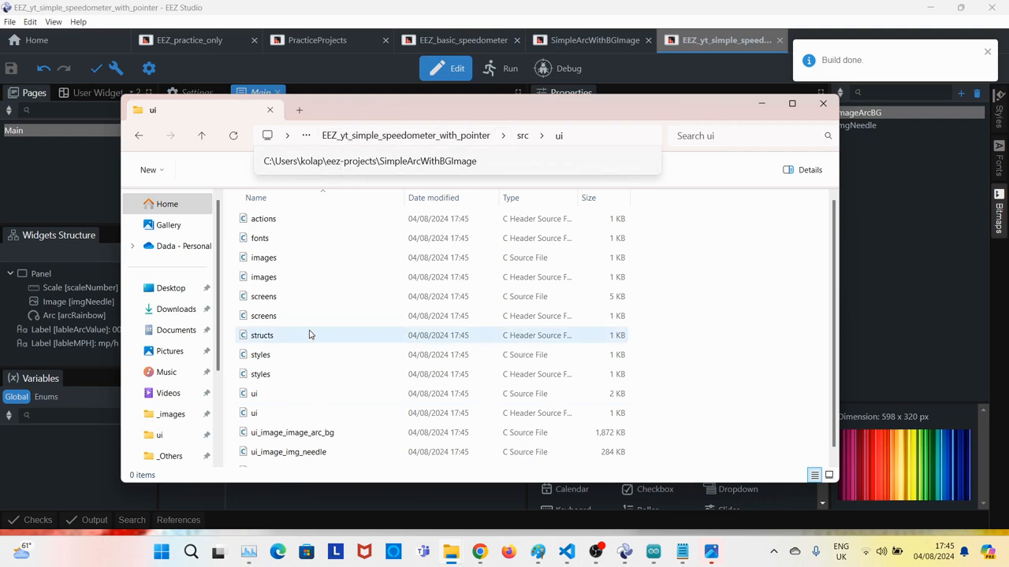
key(ctrl+a)
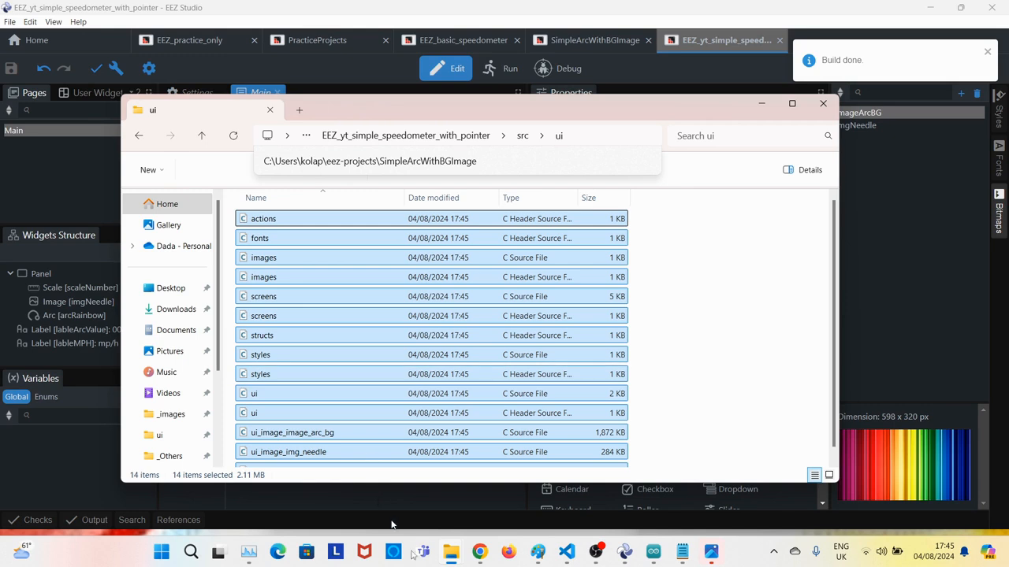
mouse_move(452, 553)
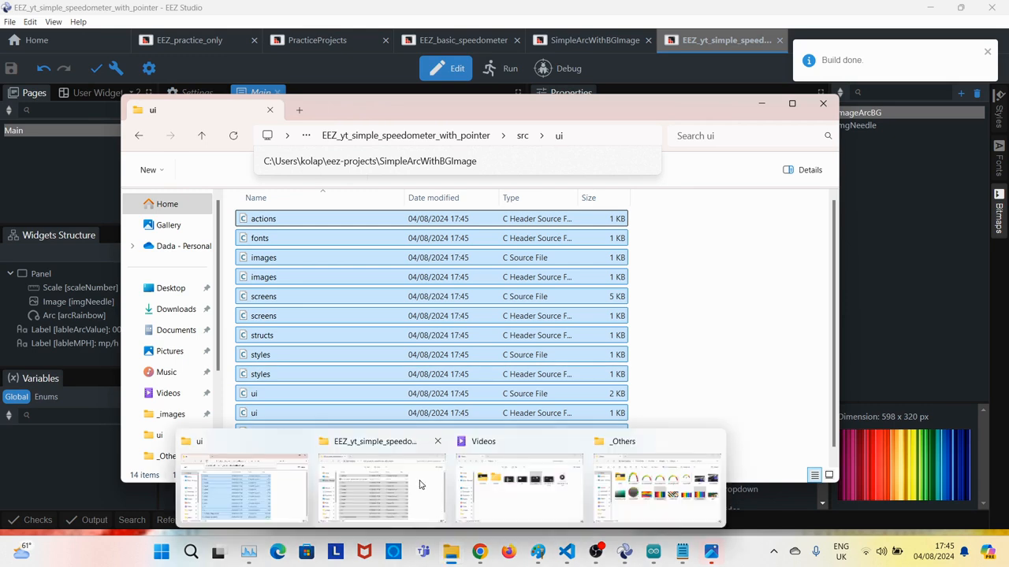
click(415, 486)
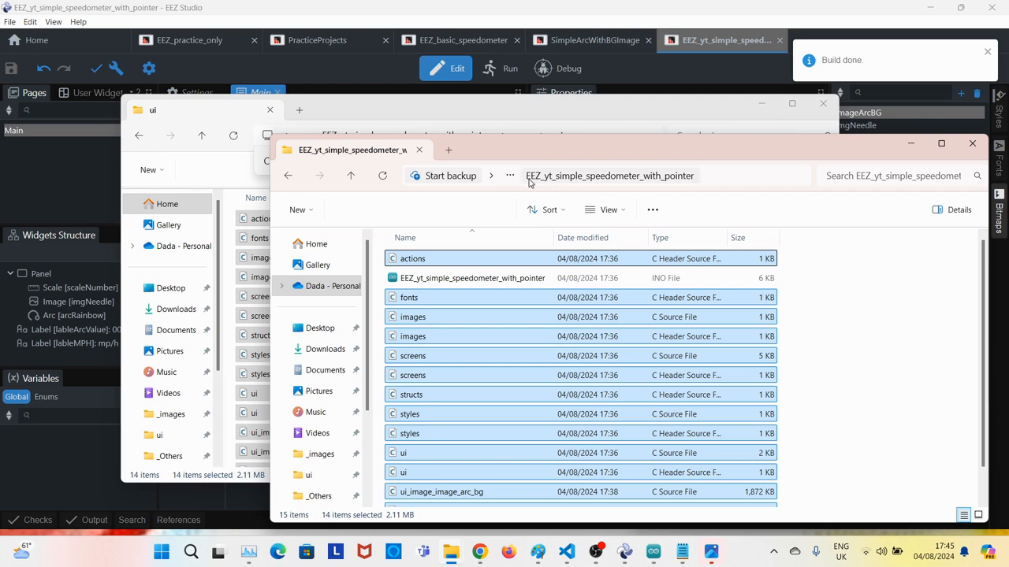
click(818, 349)
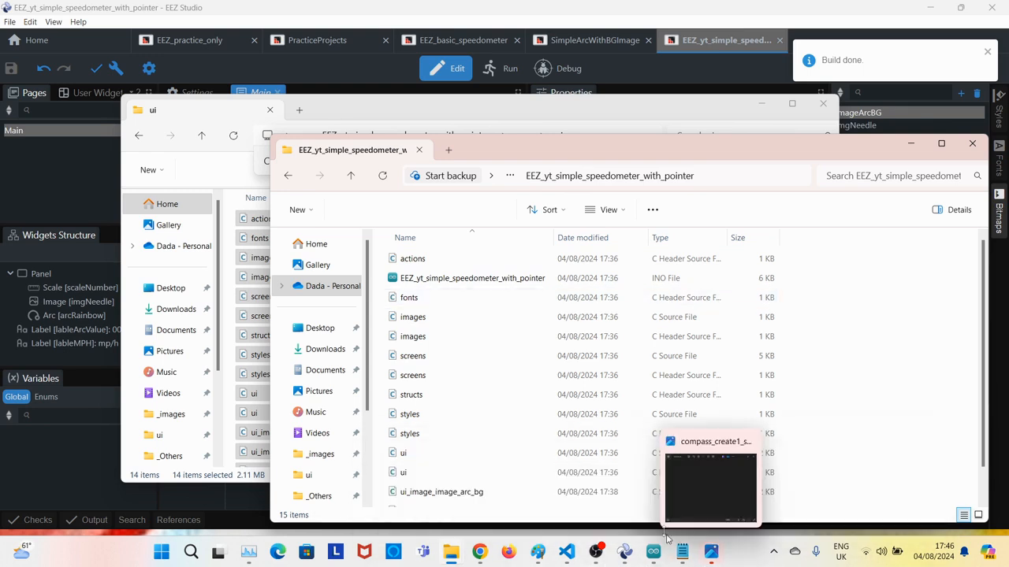
In Arduino IDE, replace the lvgl.h include in ui_image_image_arc_bg.c and ui_image_img_needle.c with the conditional LVGL include block ending in #endif
mouse_move(654, 552)
click(850, 486)
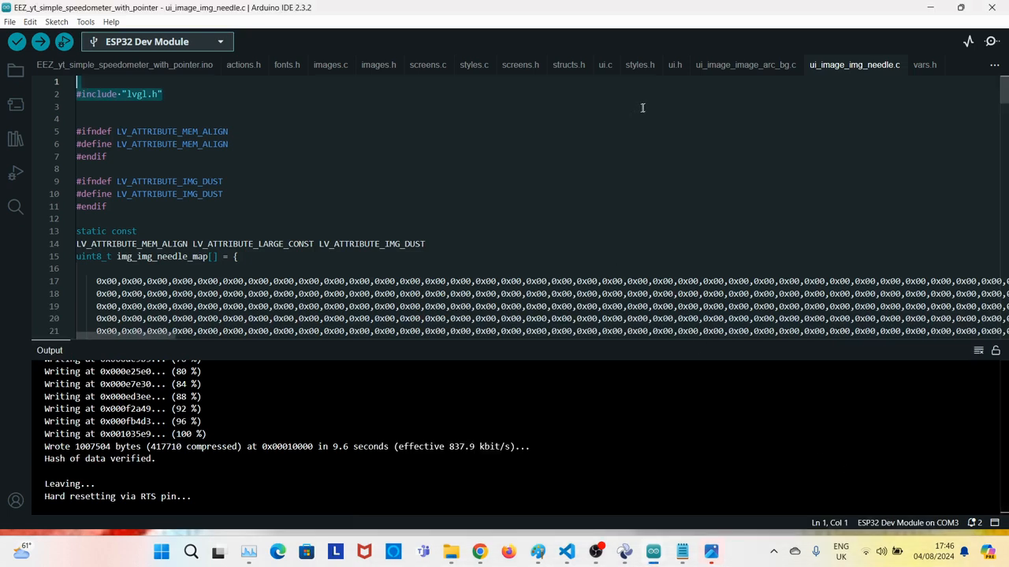
click(710, 65)
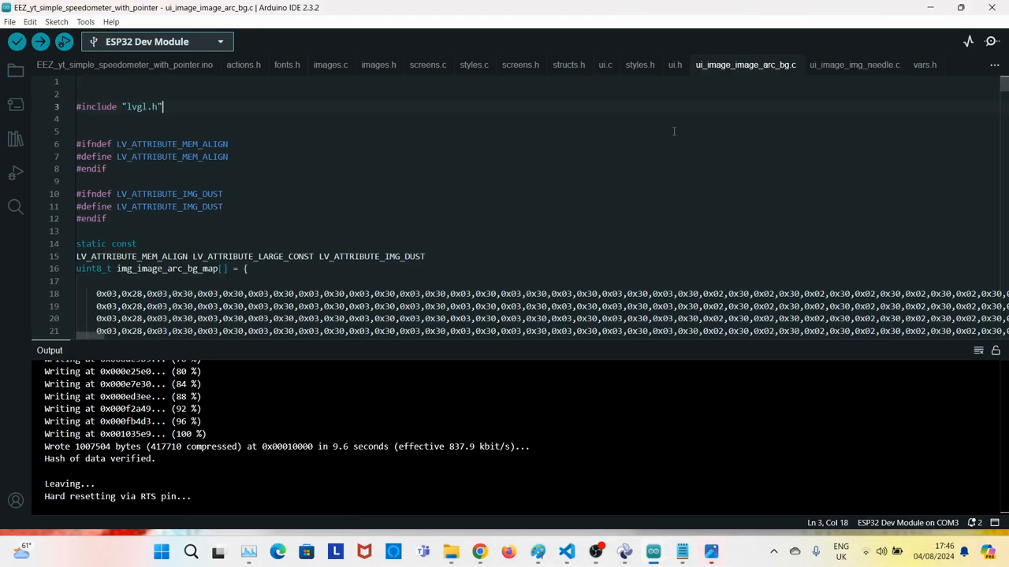
drag(190, 107, 188, 94)
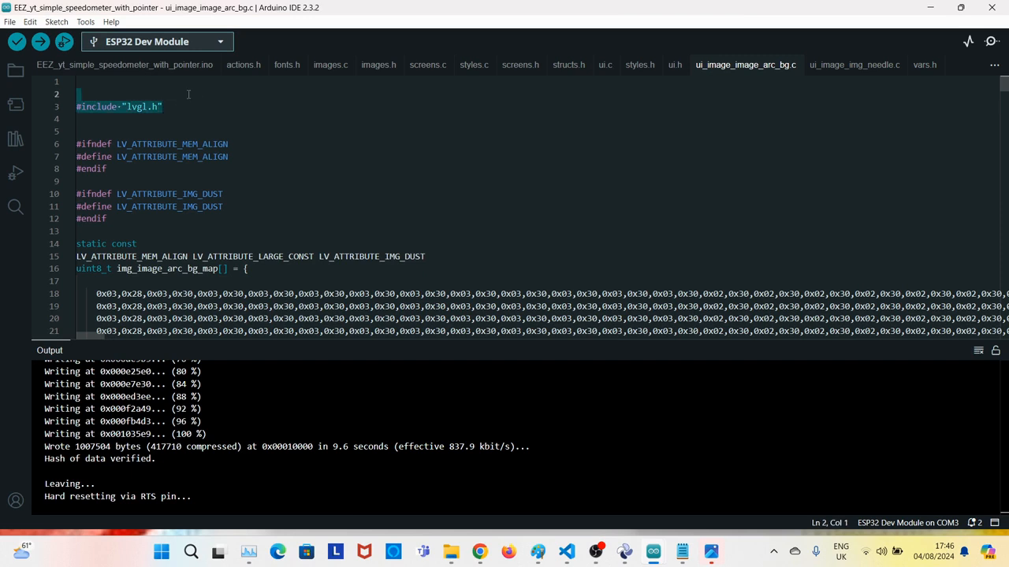
text(#if defined(LV_LVGL_H_INCLUDE_SIMPLE) #include "lvgl.h" #elif defined(LV_BUILD_TEST) #include "../lvgl.h" #else #include "lvgl/lvgl.h" #endif)
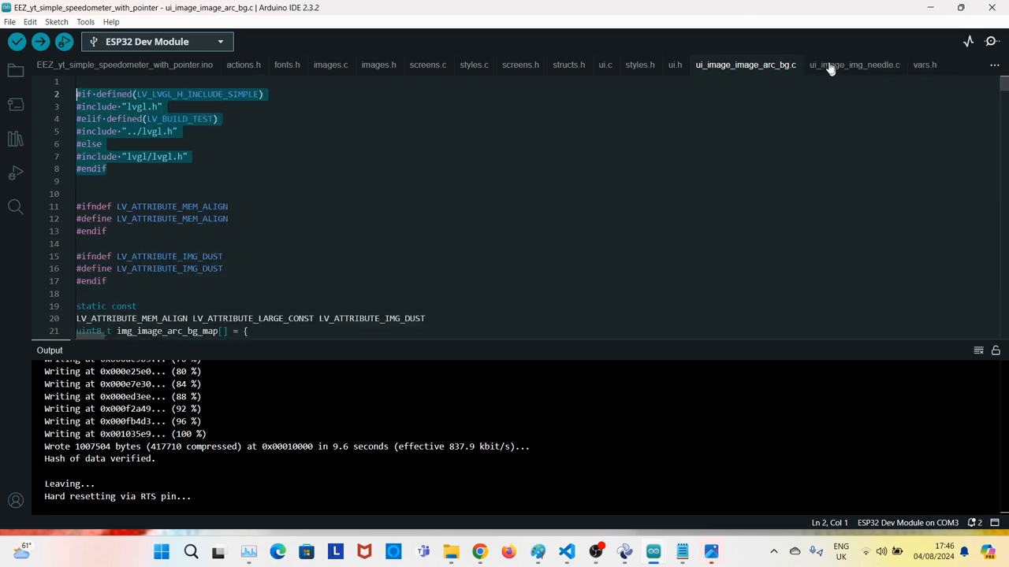
click(828, 67)
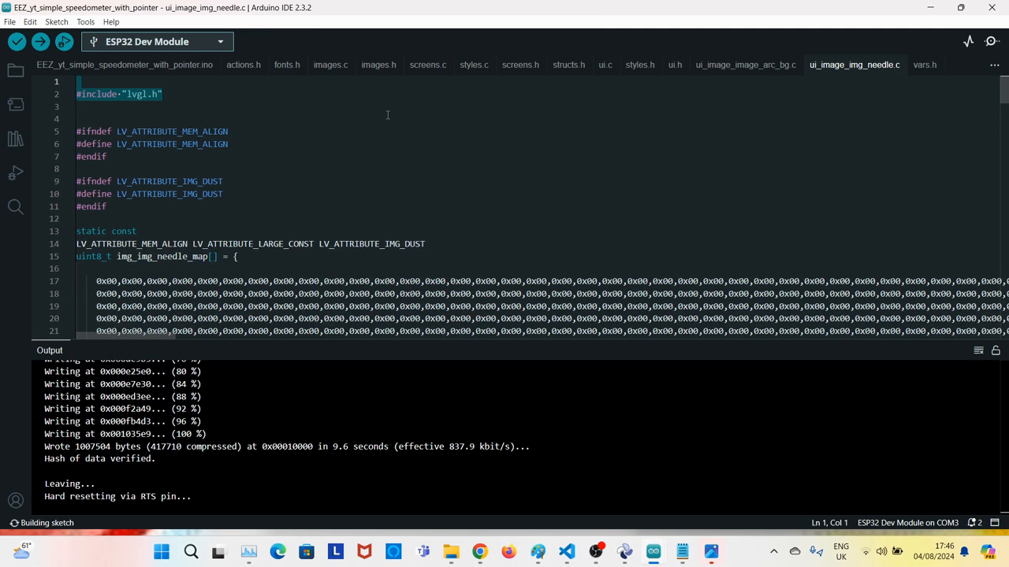
text(#if defined(LV_LVGL_H_INCLUDE_SIMPLE) #include "lvgl.h" #elif defined(LV_BUILD_TEST) #include "../lvgl.h" #else #include "lvgl/lvgl.h" #endif)
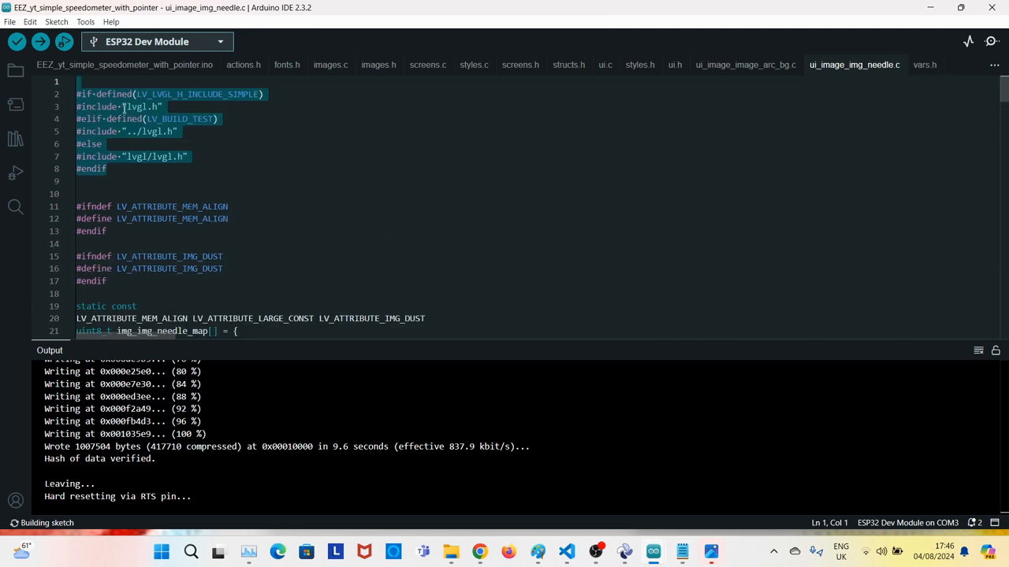
Bring both image source files back to the single #include "lvgl.h" line
key(ctrl+z)
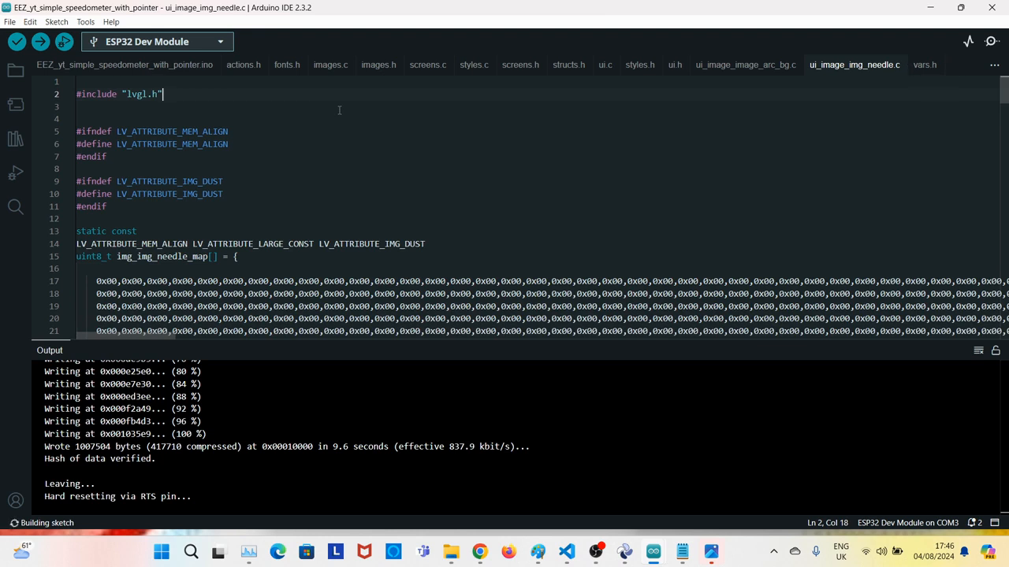
click(754, 68)
key(ctrl+z)
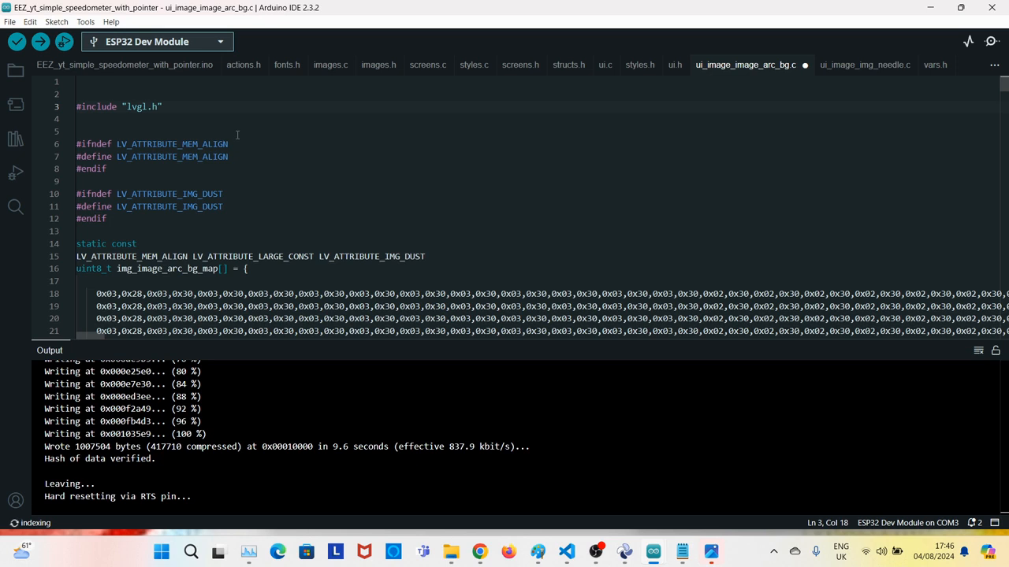
Examine the ui_init call and the mockData function in EEZ_yt_simple_speedometer_with_pointer.ino
click(154, 69)
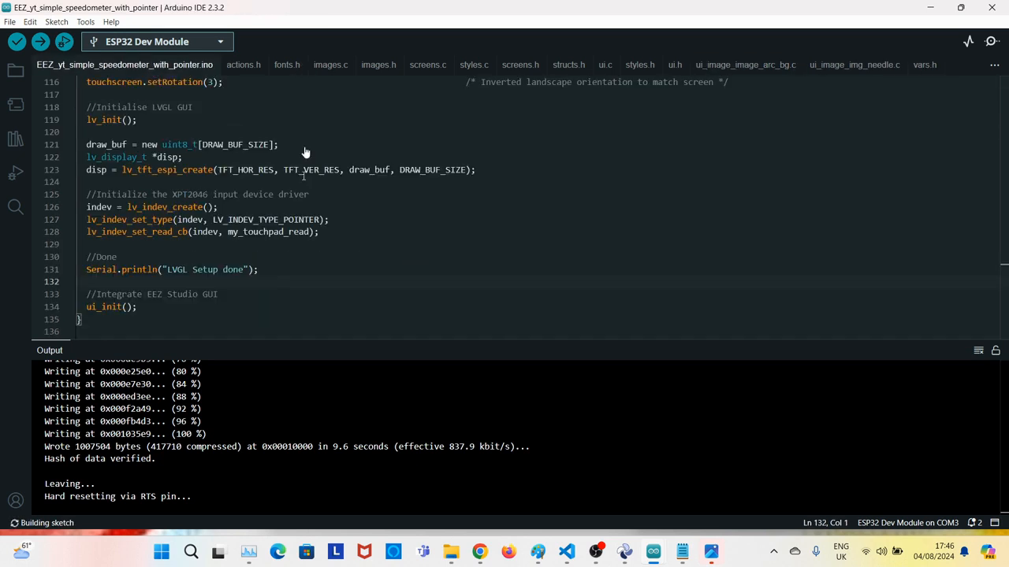
scroll(302, 182, up, 2)
scroll(302, 182, down, 3)
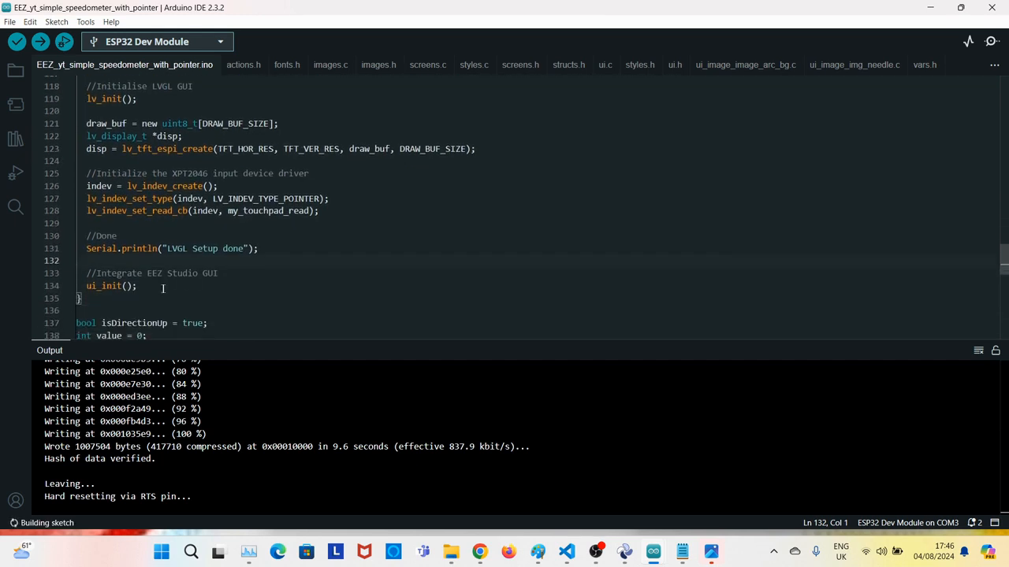
drag(119, 299, 107, 237)
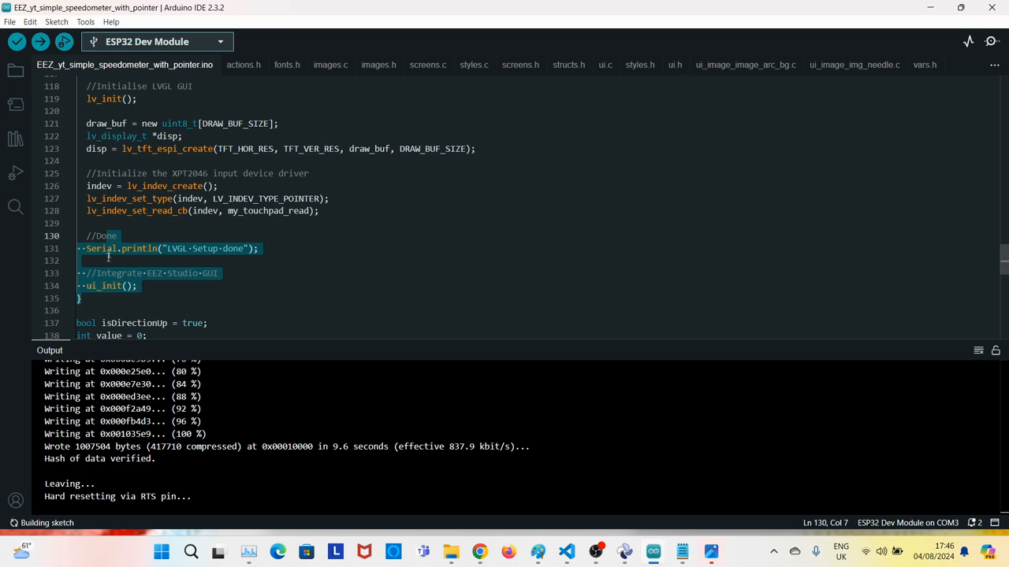
click(107, 285)
scroll(215, 296, down, 4)
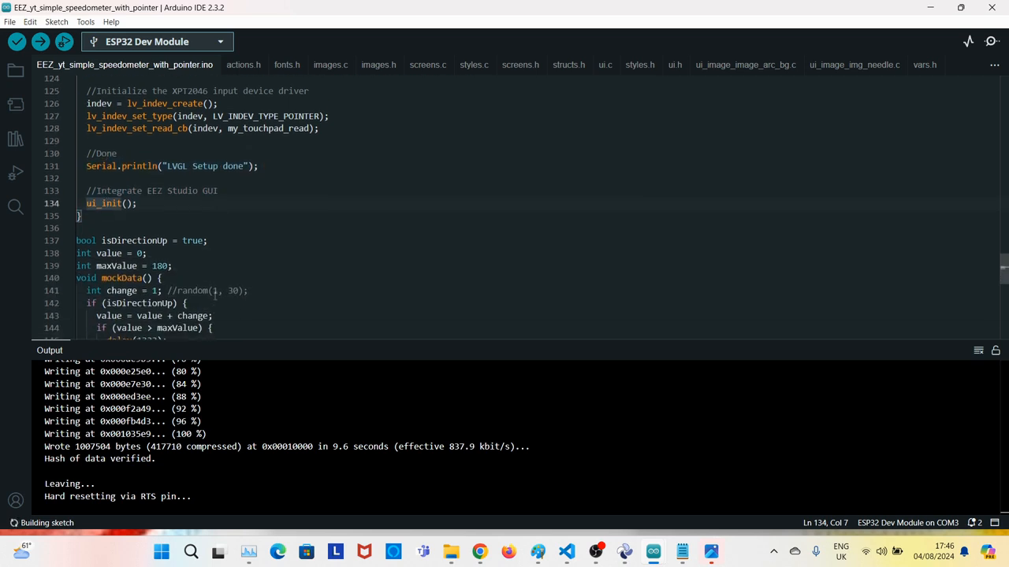
scroll(215, 296, down, 2)
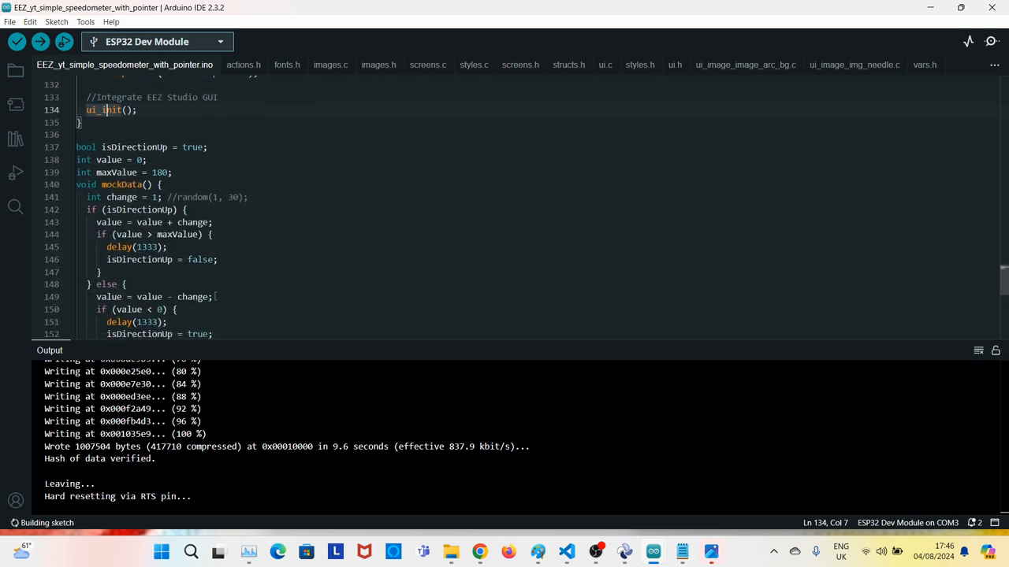
double_click(119, 182)
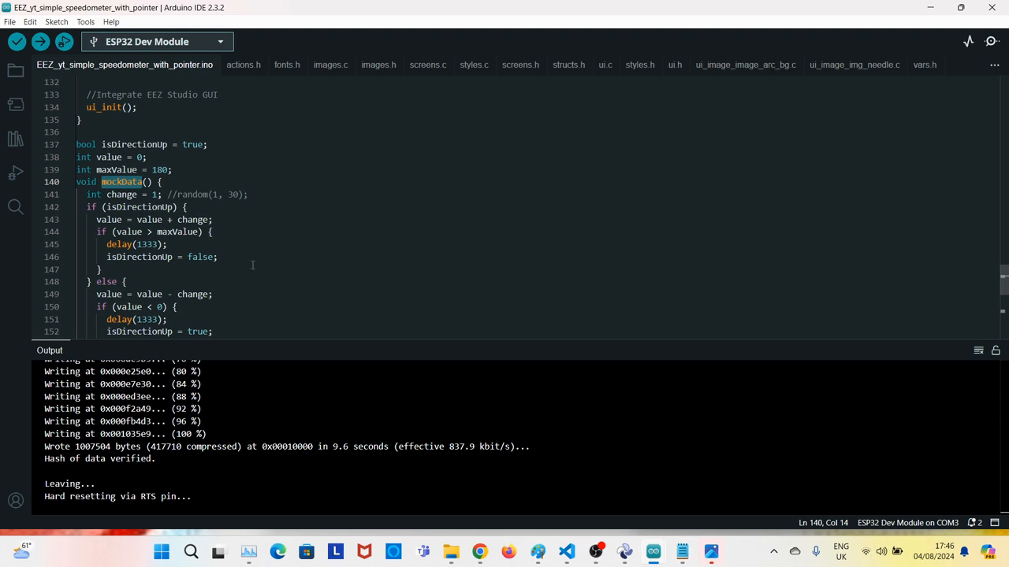
Examine how loop() calls mockData and updates the rainbow arc value, the needle rotation and the arc value label
scroll(252, 265, down, 6)
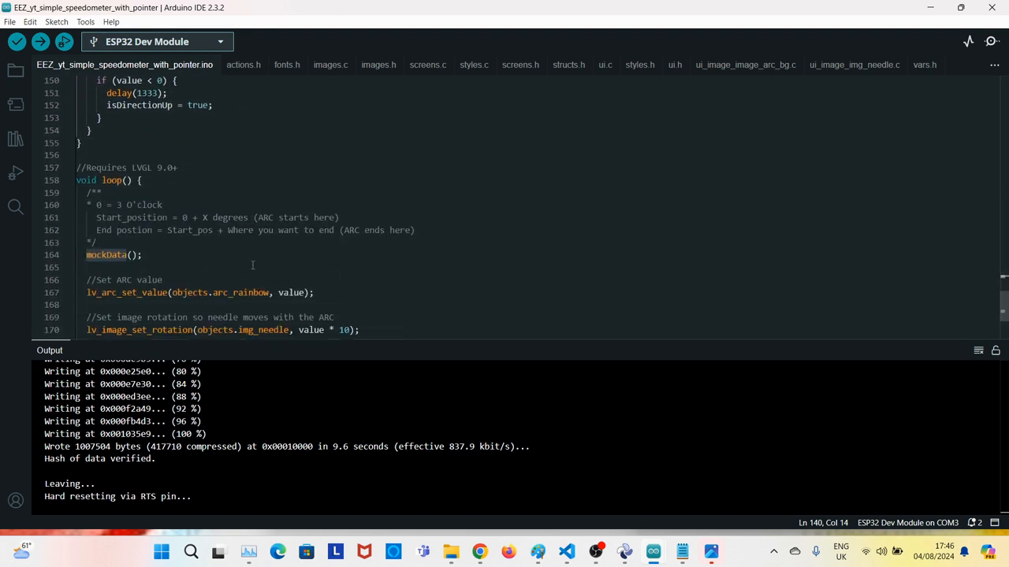
click(91, 255)
scroll(219, 301, down, 2)
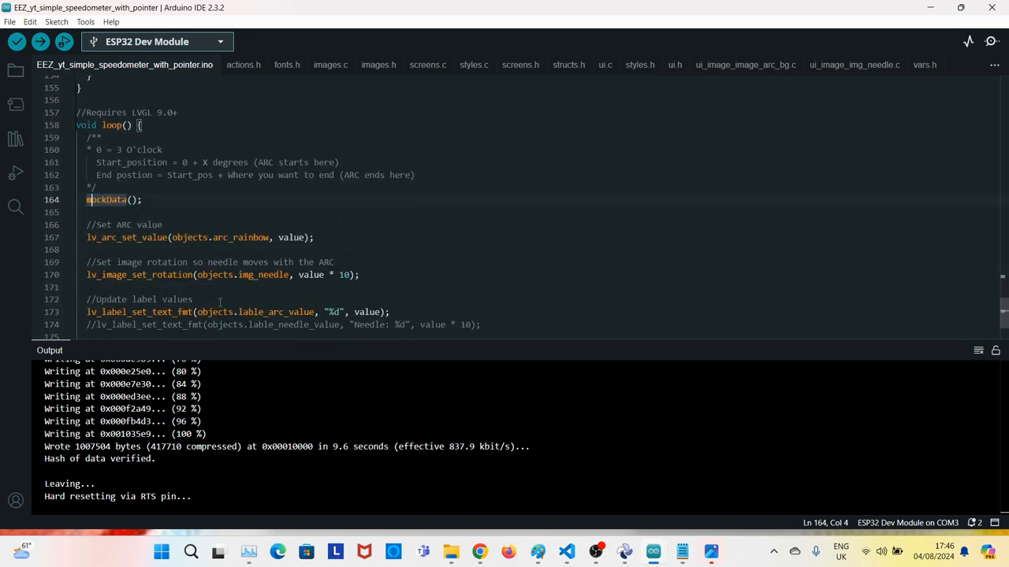
double_click(141, 238)
scroll(140, 237, down, 2)
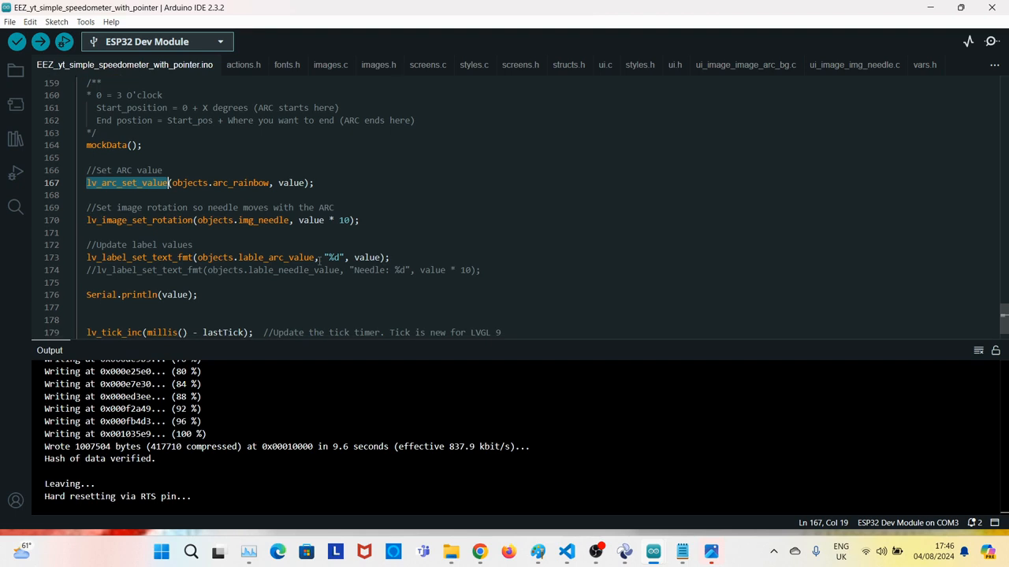
double_click(110, 220)
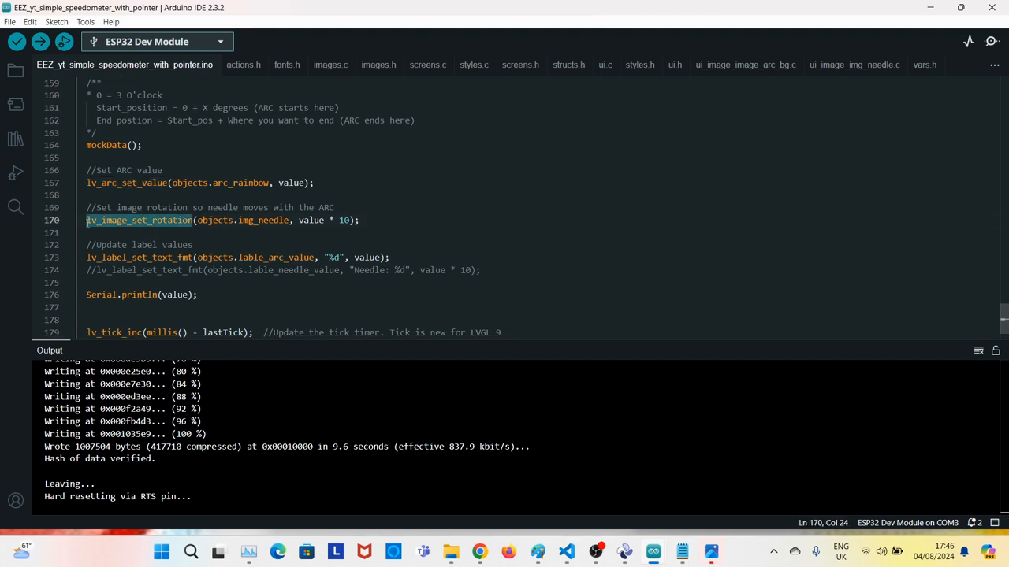
mouse_move(98, 223)
mouse_move(320, 220)
click(89, 258)
drag(87, 258, 300, 258)
double_click(300, 257)
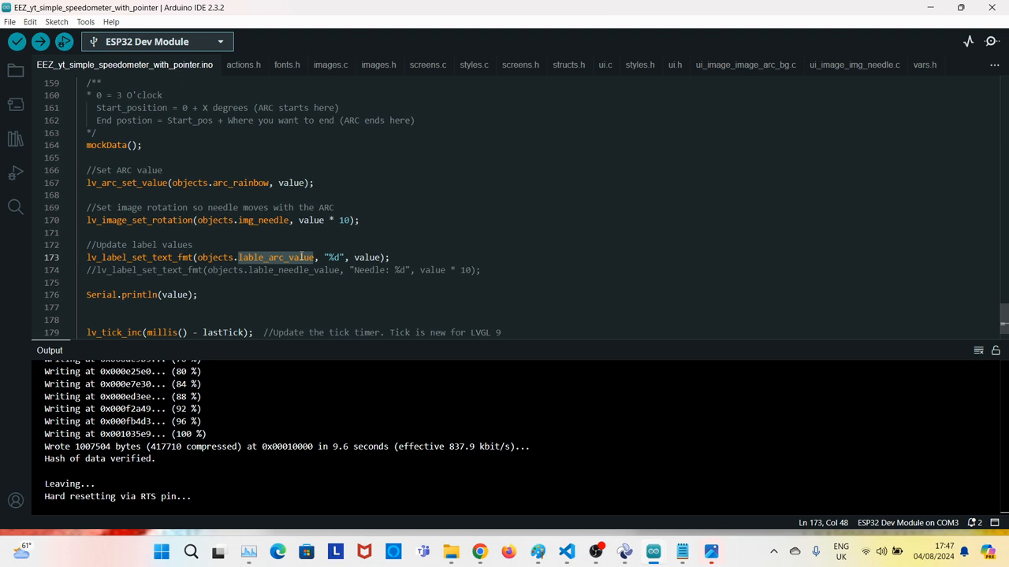
Examine scaleNumber's rotation, angle range, value range and tick settings in screens.c against the gauge design in EEZ Studio
click(424, 66)
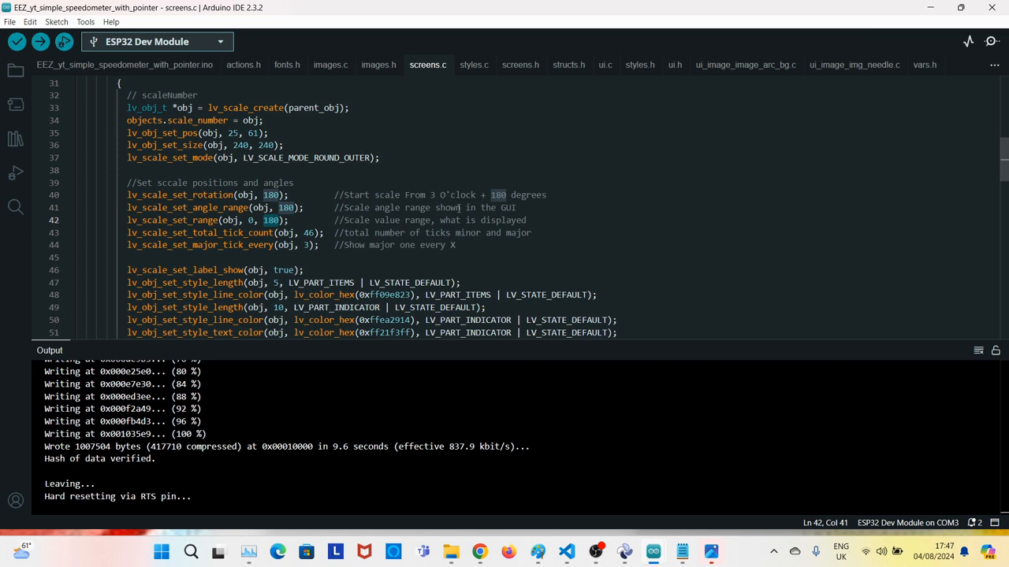
scroll(458, 207, up, 4)
scroll(459, 207, down, 2)
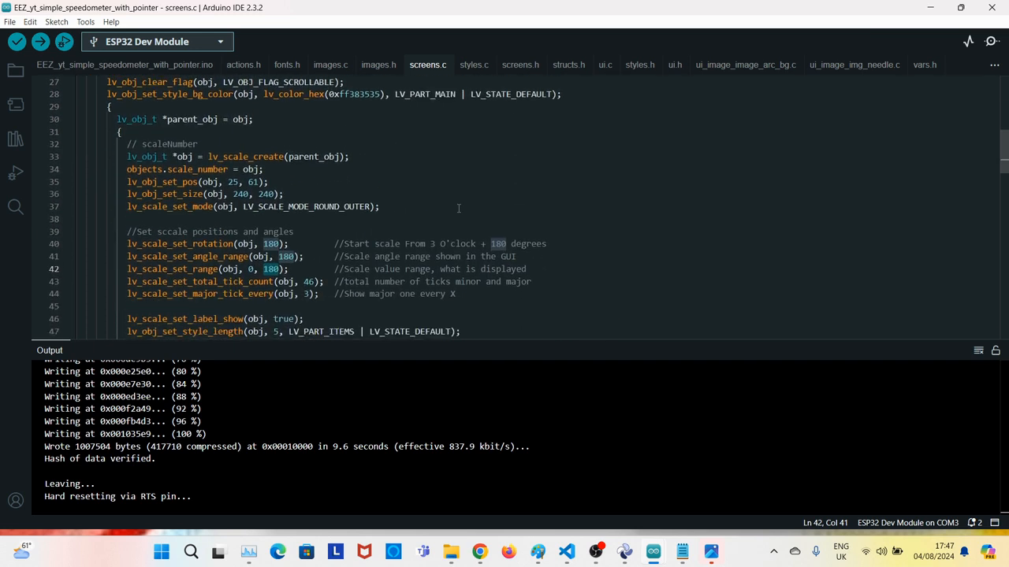
scroll(458, 207, down, 1)
drag(128, 225, 291, 225)
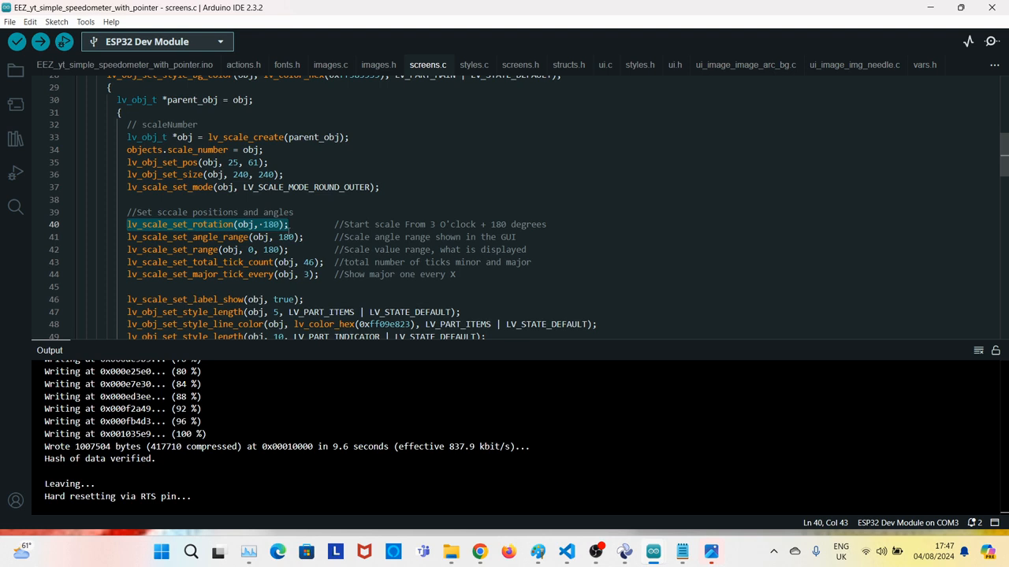
click(625, 553)
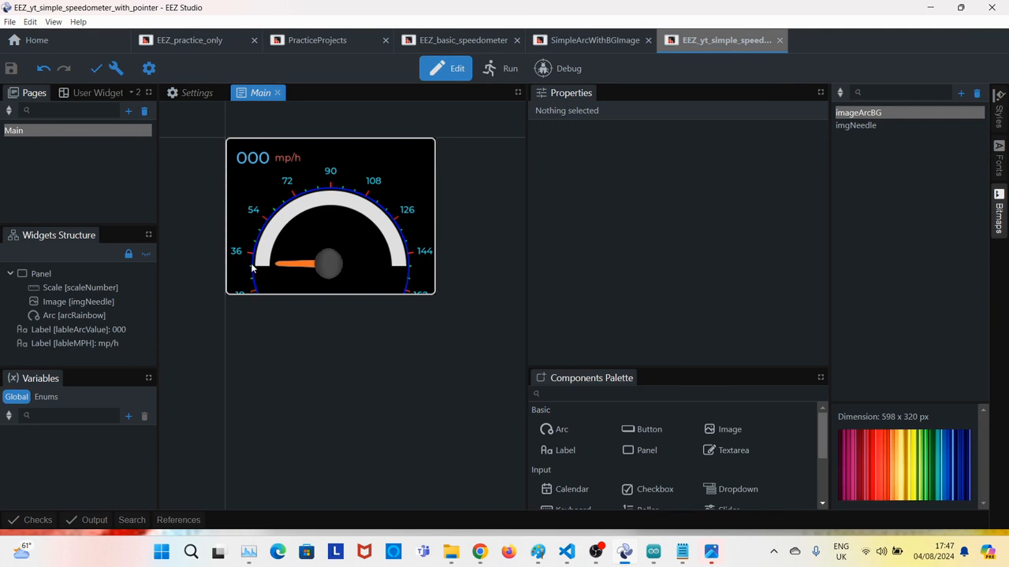
key(alt+Tab)
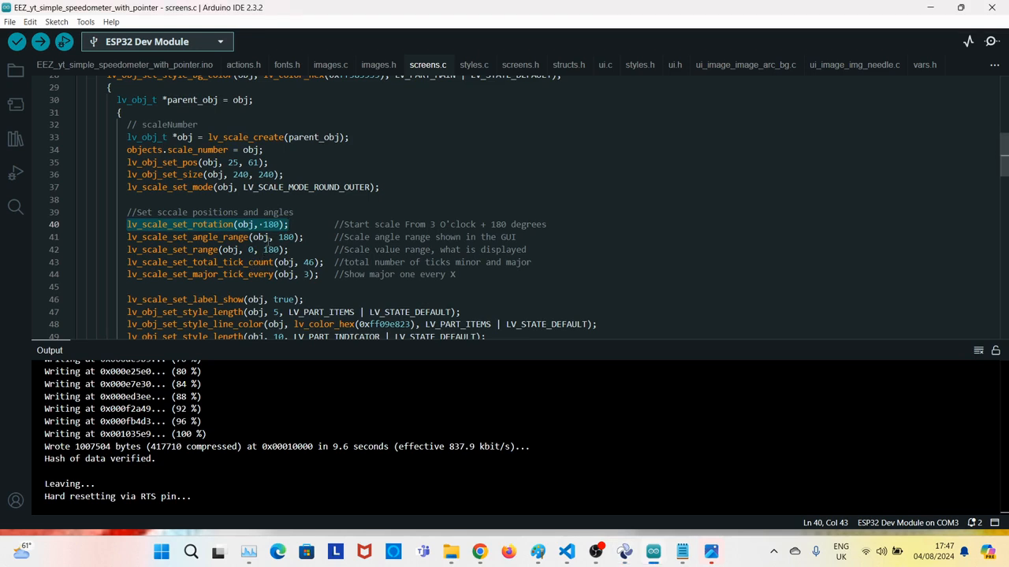
click(283, 237)
key(alt+Tab)
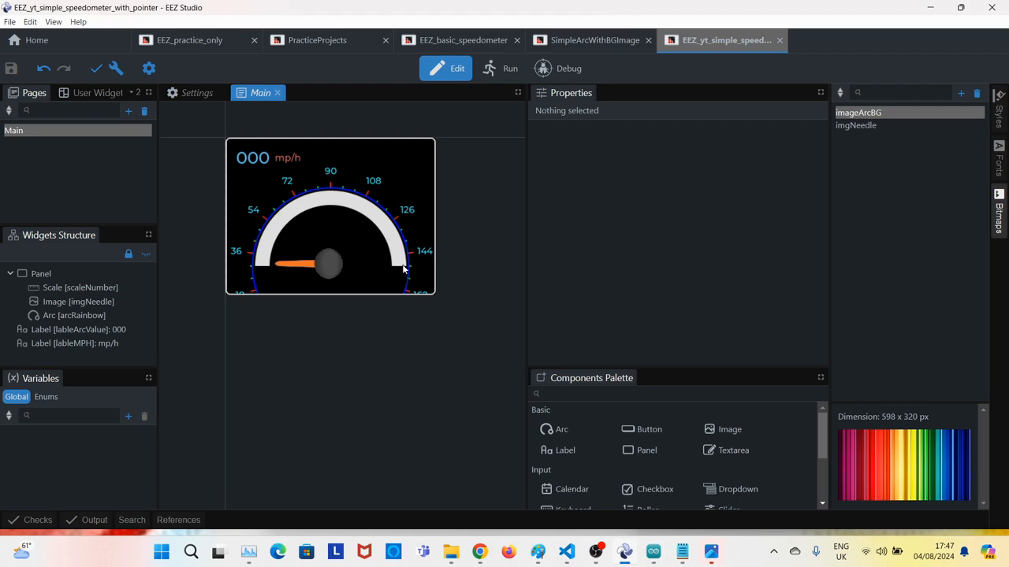
key(alt+Tab)
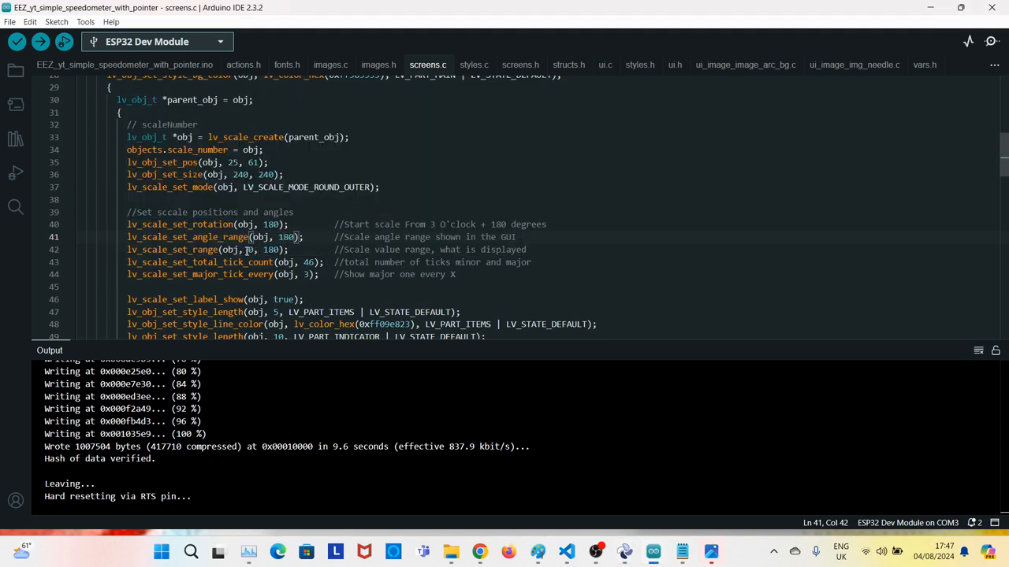
double_click(308, 261)
click(308, 274)
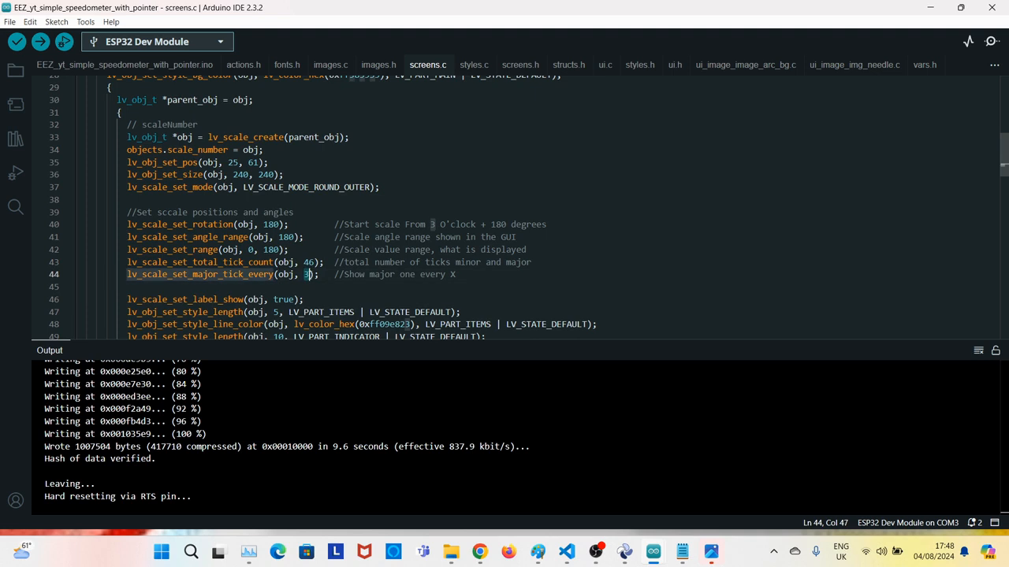
Examine the scale settings block and arcRainbow's value range and background angles in screens.c, comparing the arc with the gauge design in EEZ Studio
scroll(344, 277, down, 2)
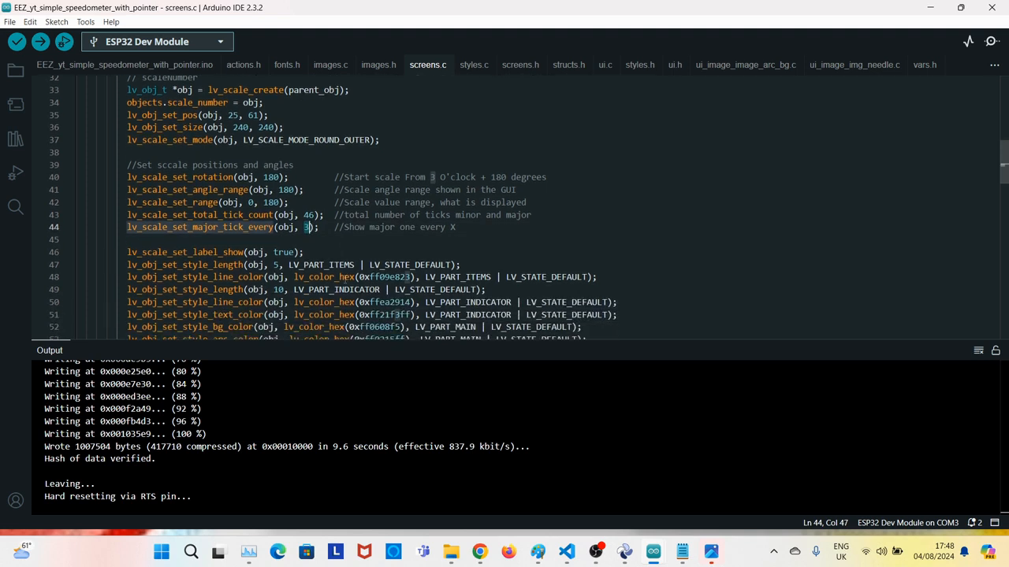
drag(476, 226, 453, 140)
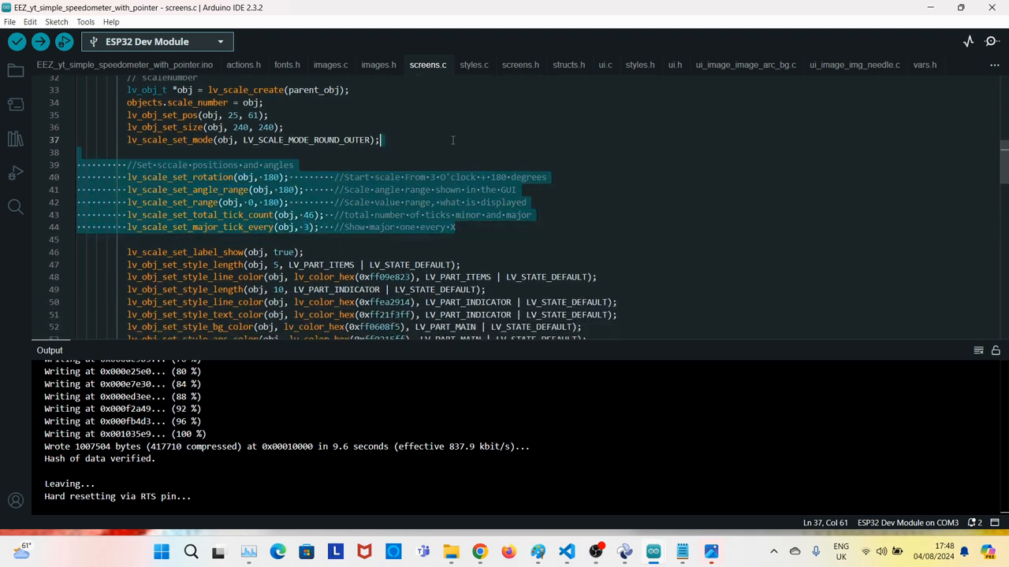
scroll(442, 255, down, 13)
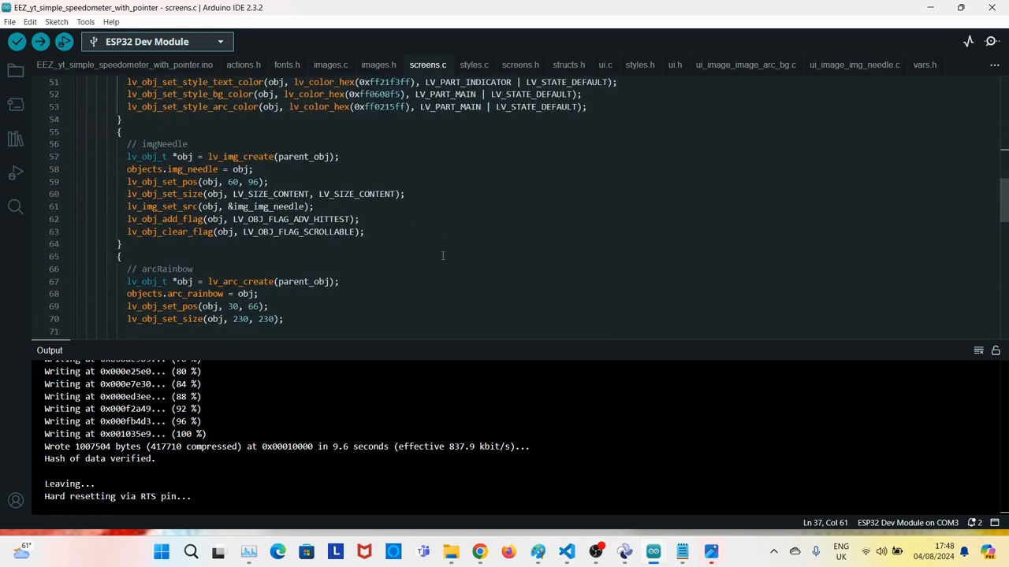
drag(675, 275, 662, 235)
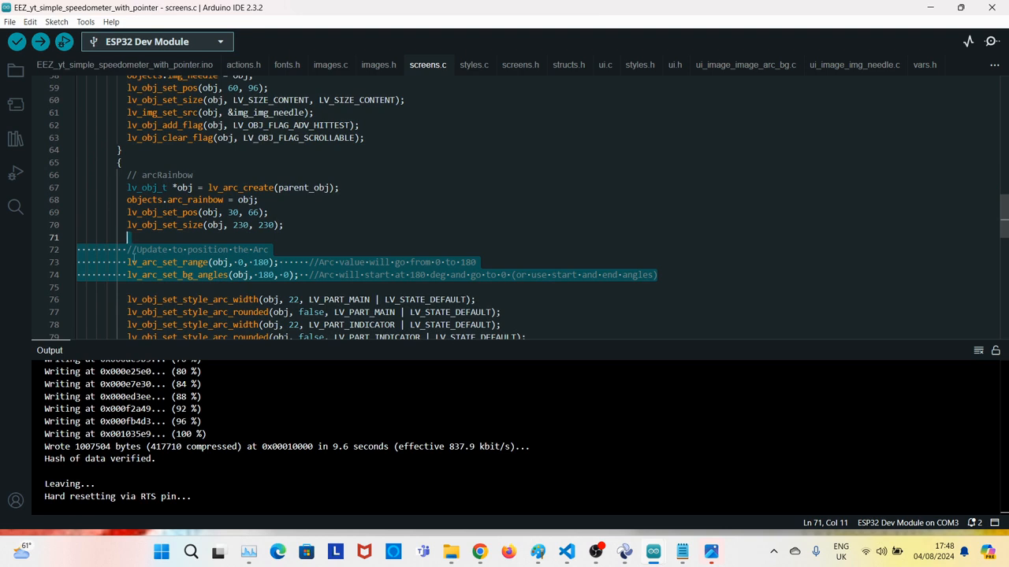
click(180, 262)
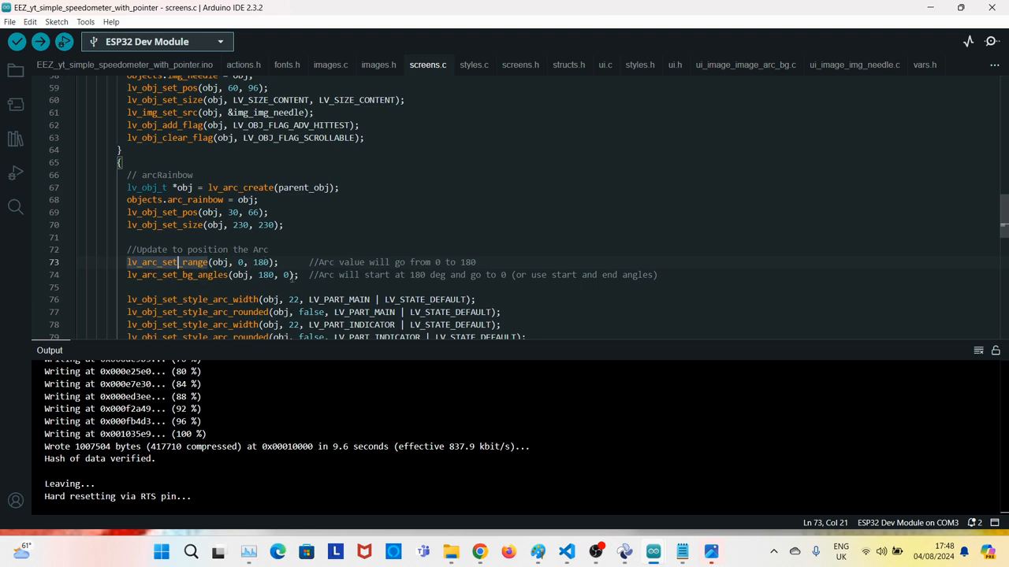
key(alt+Tab)
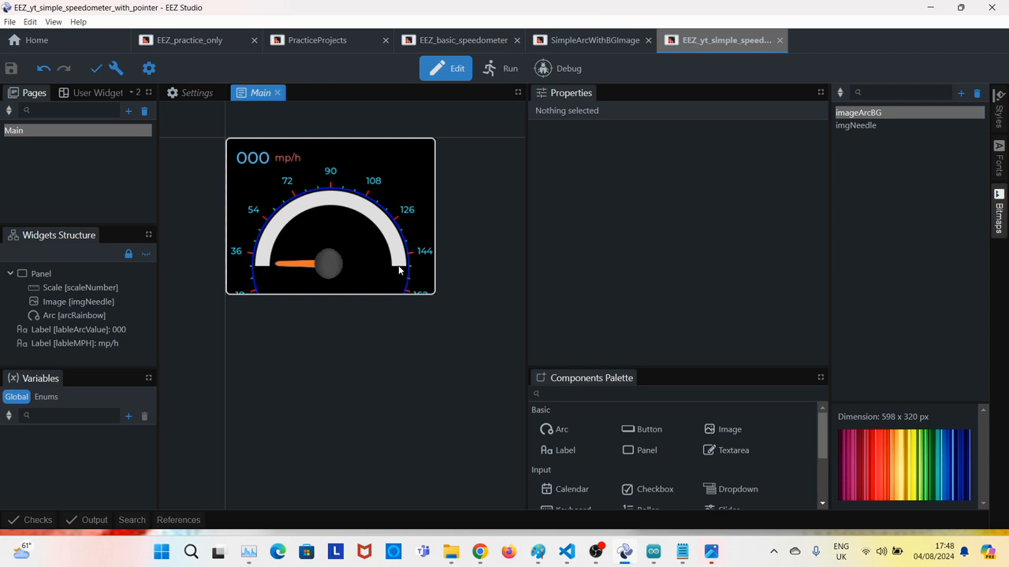
key(alt+Tab)
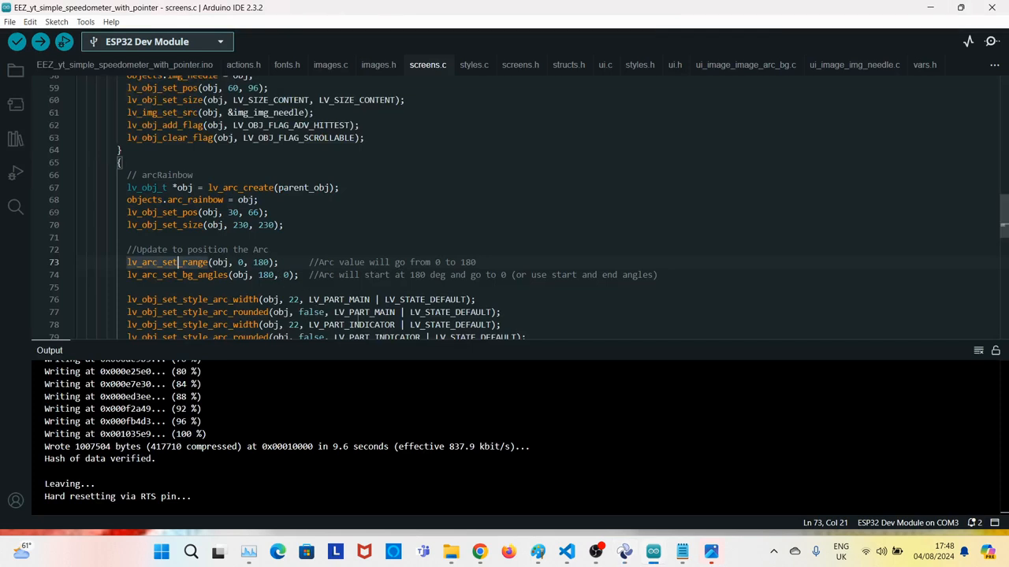
scroll(357, 317, down, 4)
scroll(357, 318, up, 4)
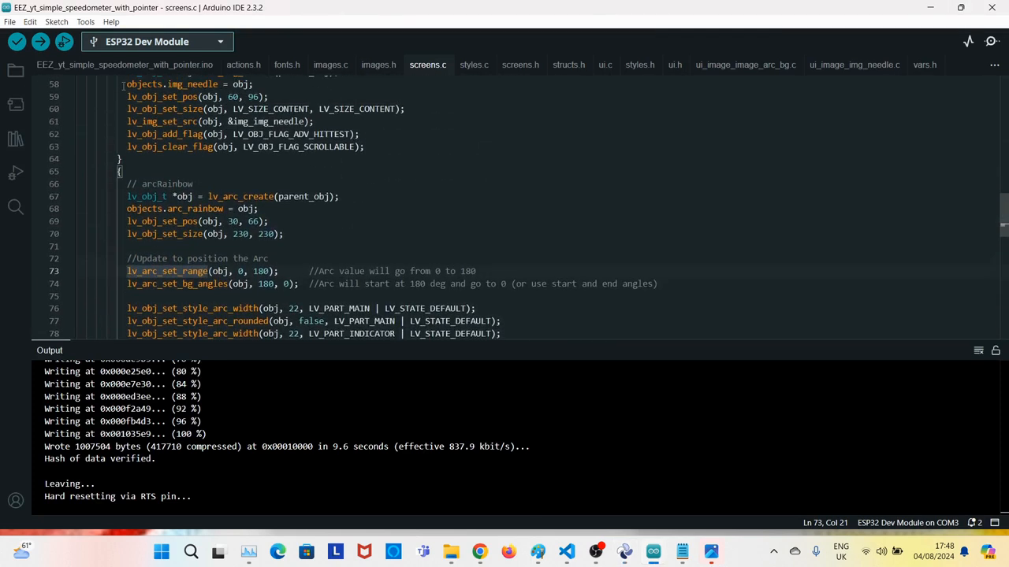
Compile the speedometer sketch and upload it to the ESP32 Dev Module
click(40, 41)
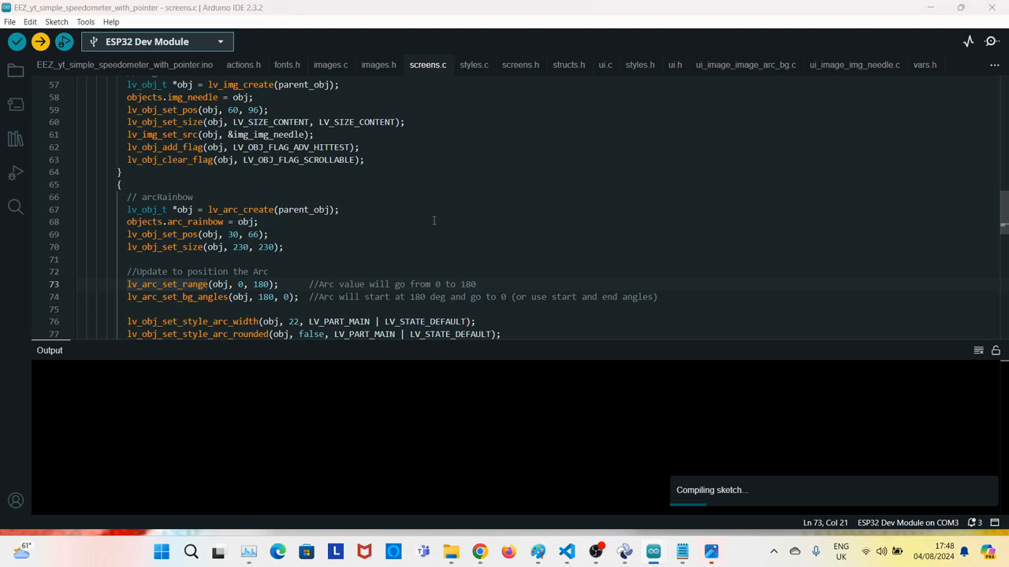
key(alt+Tab)
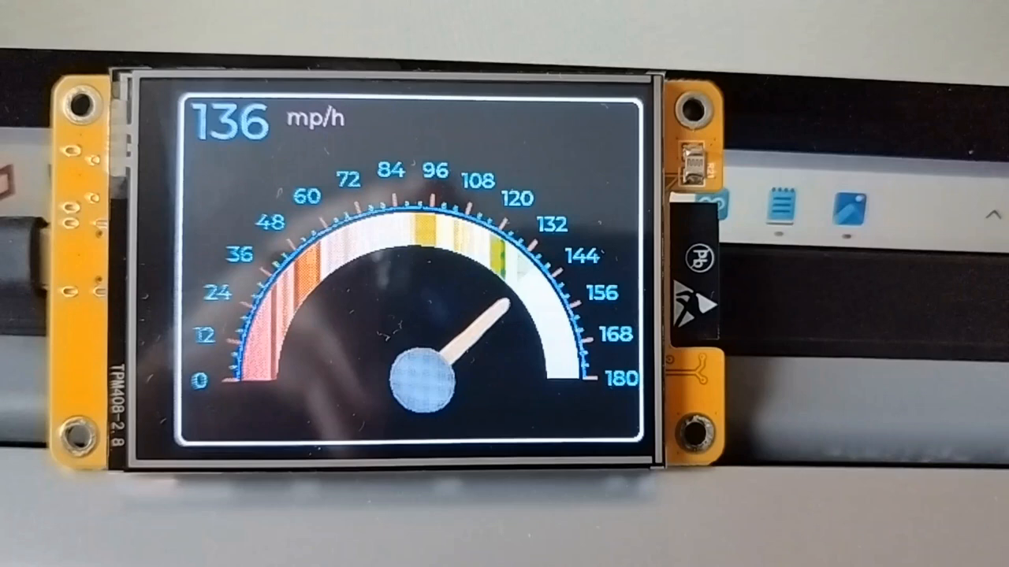